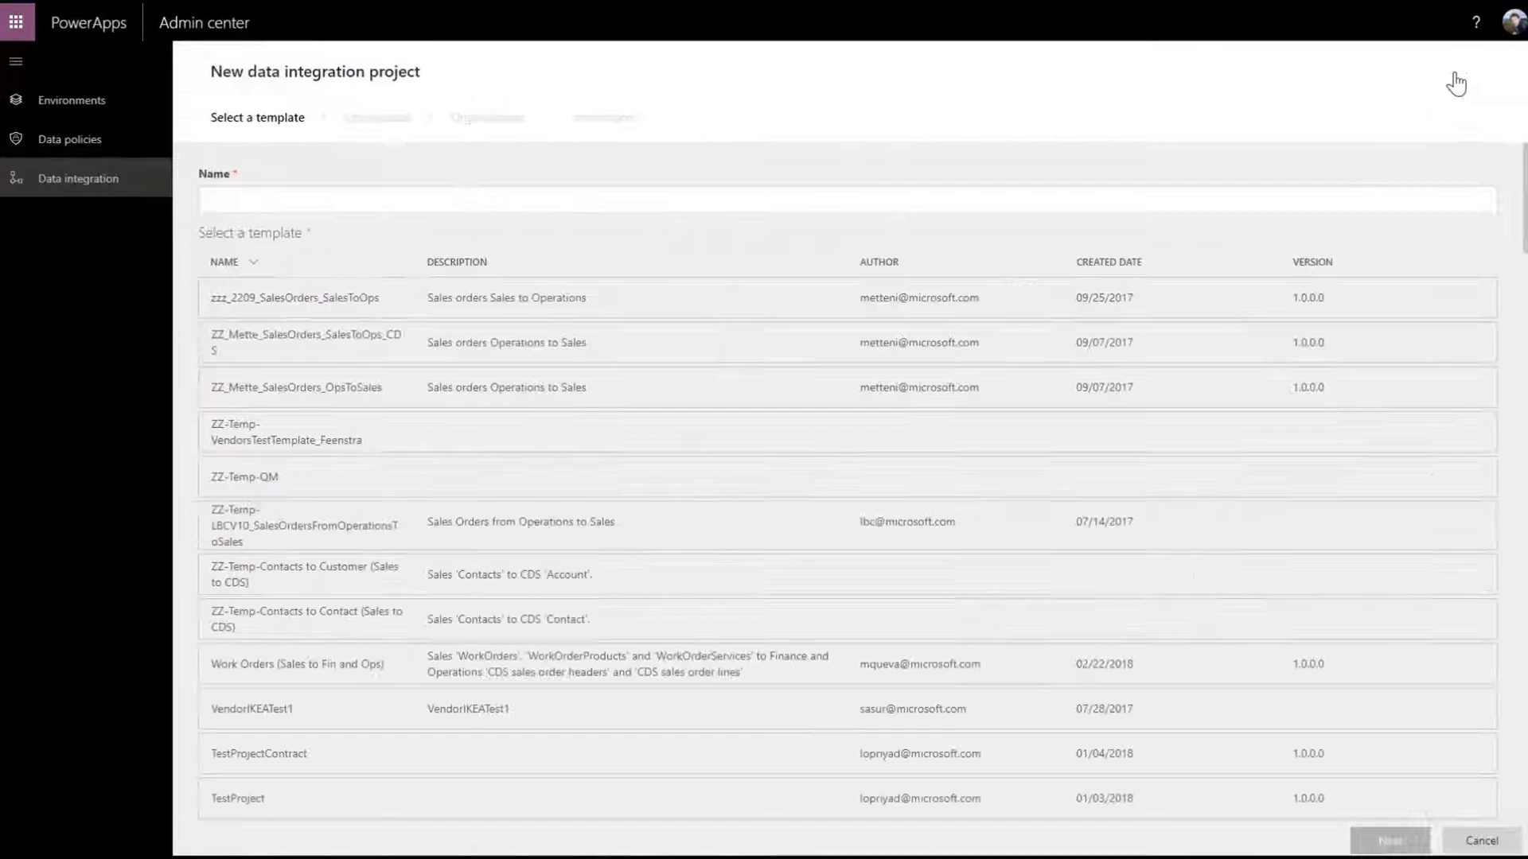
Create the 'Work orders' project from the Work Orders (Sales to Fin and Ops) template with its connection set
{"action": "left_click", "coordinate": [1241, 198]}
{"action": "type", "text": "Work orders"}
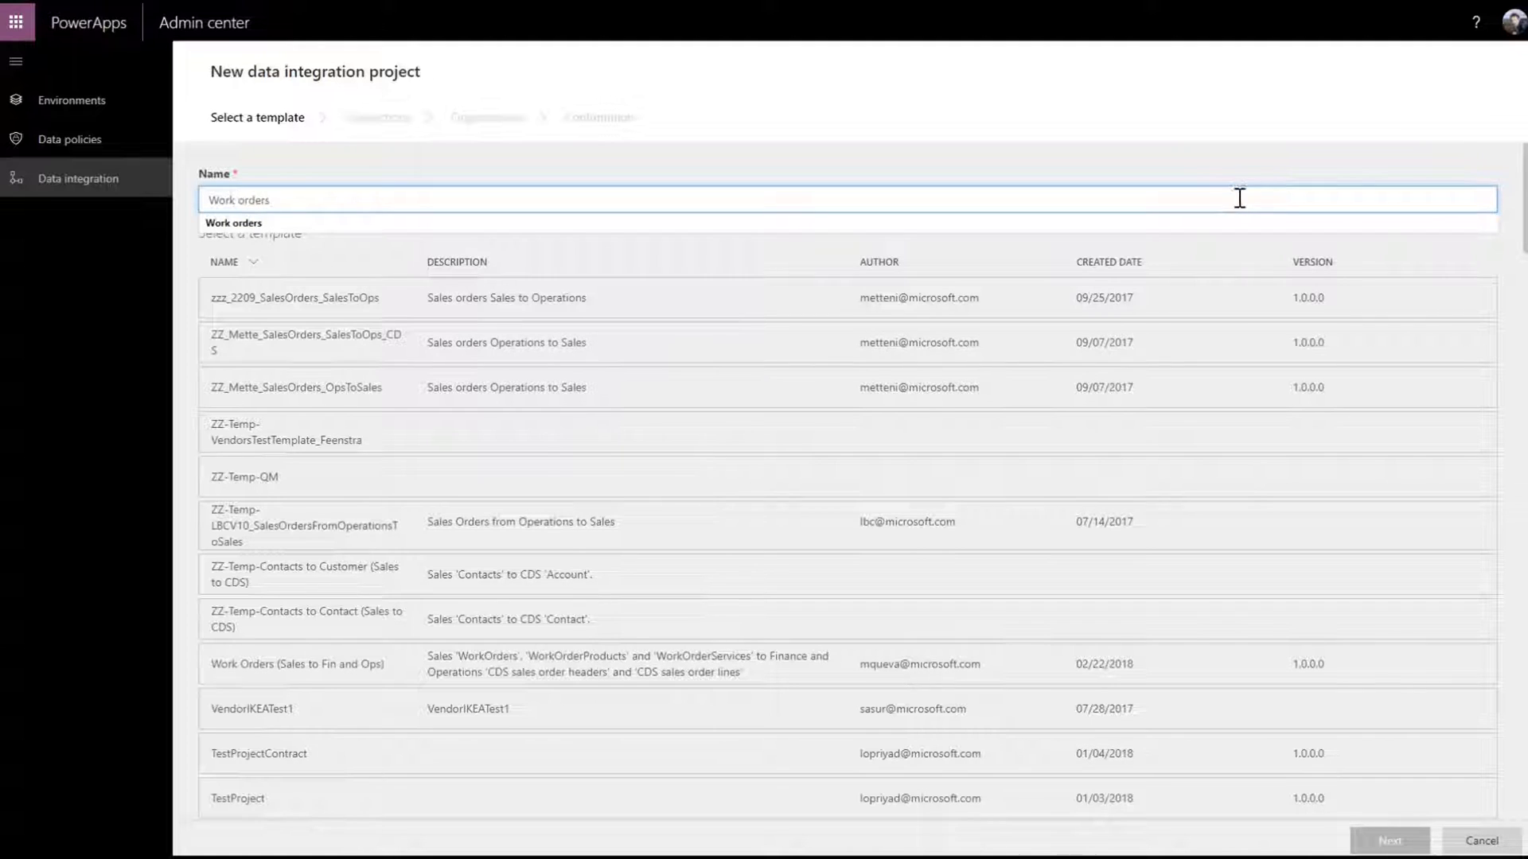
{"action": "left_click", "coordinate": [406, 664]}
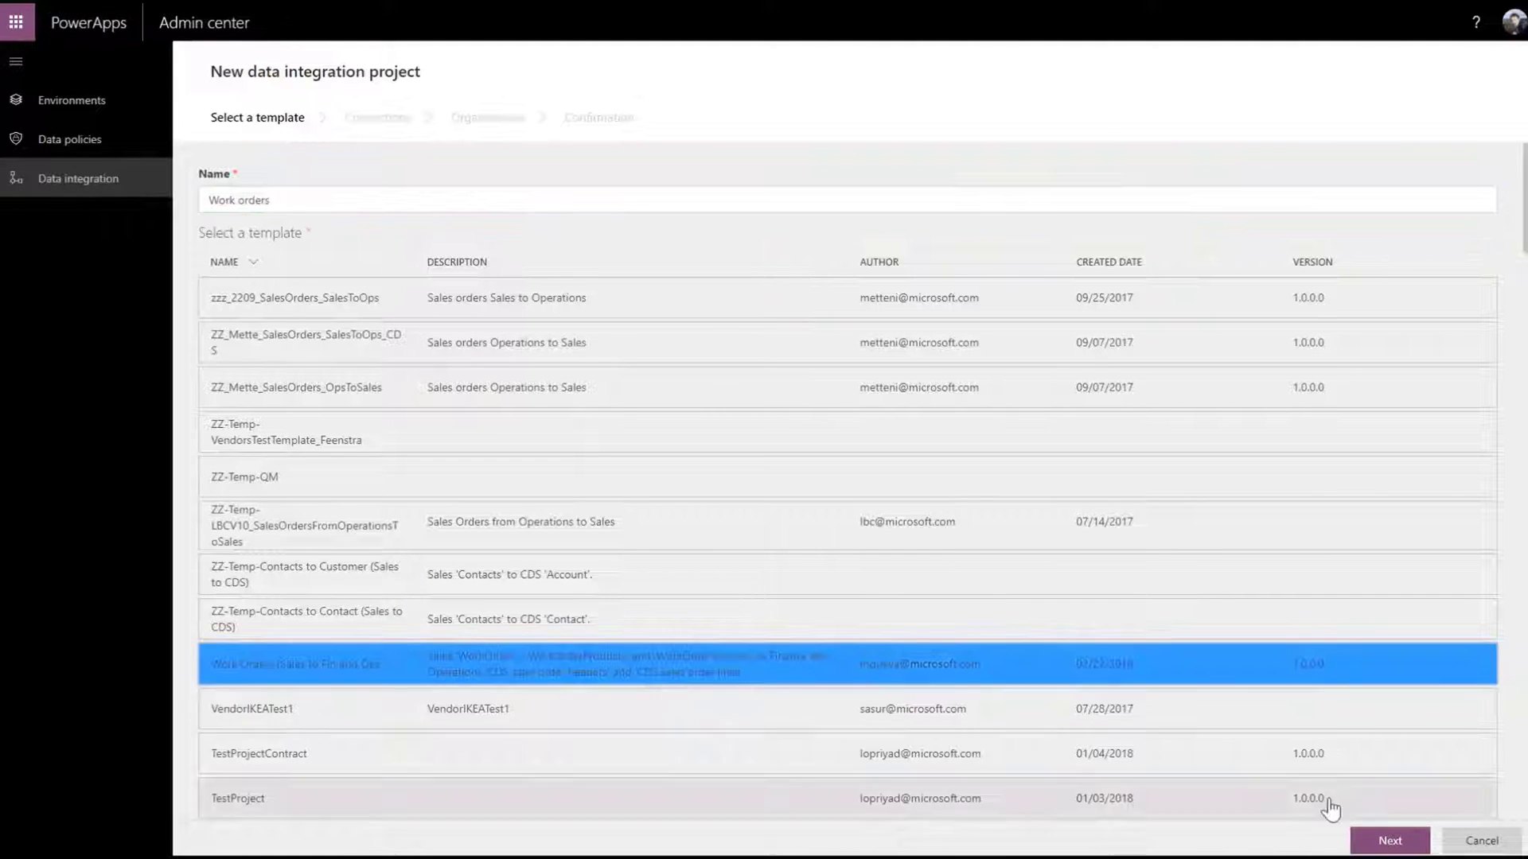
{"action": "left_click", "coordinate": [1390, 840]}
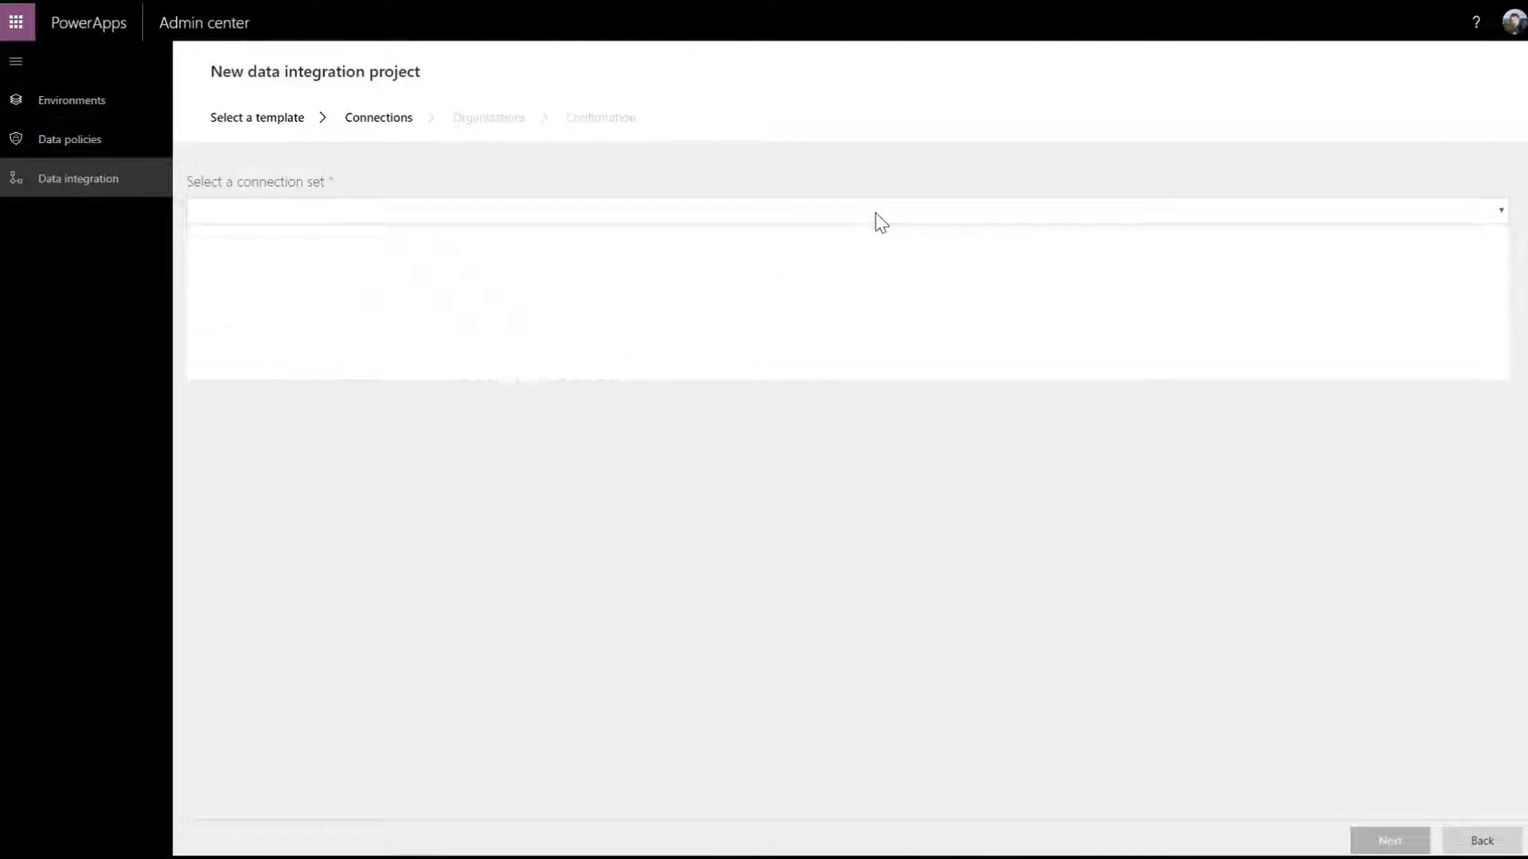
{"action": "left_click", "coordinate": [890, 261]}
{"action": "left_click", "coordinate": [1385, 841]}
{"action": "left_click", "coordinate": [925, 214]}
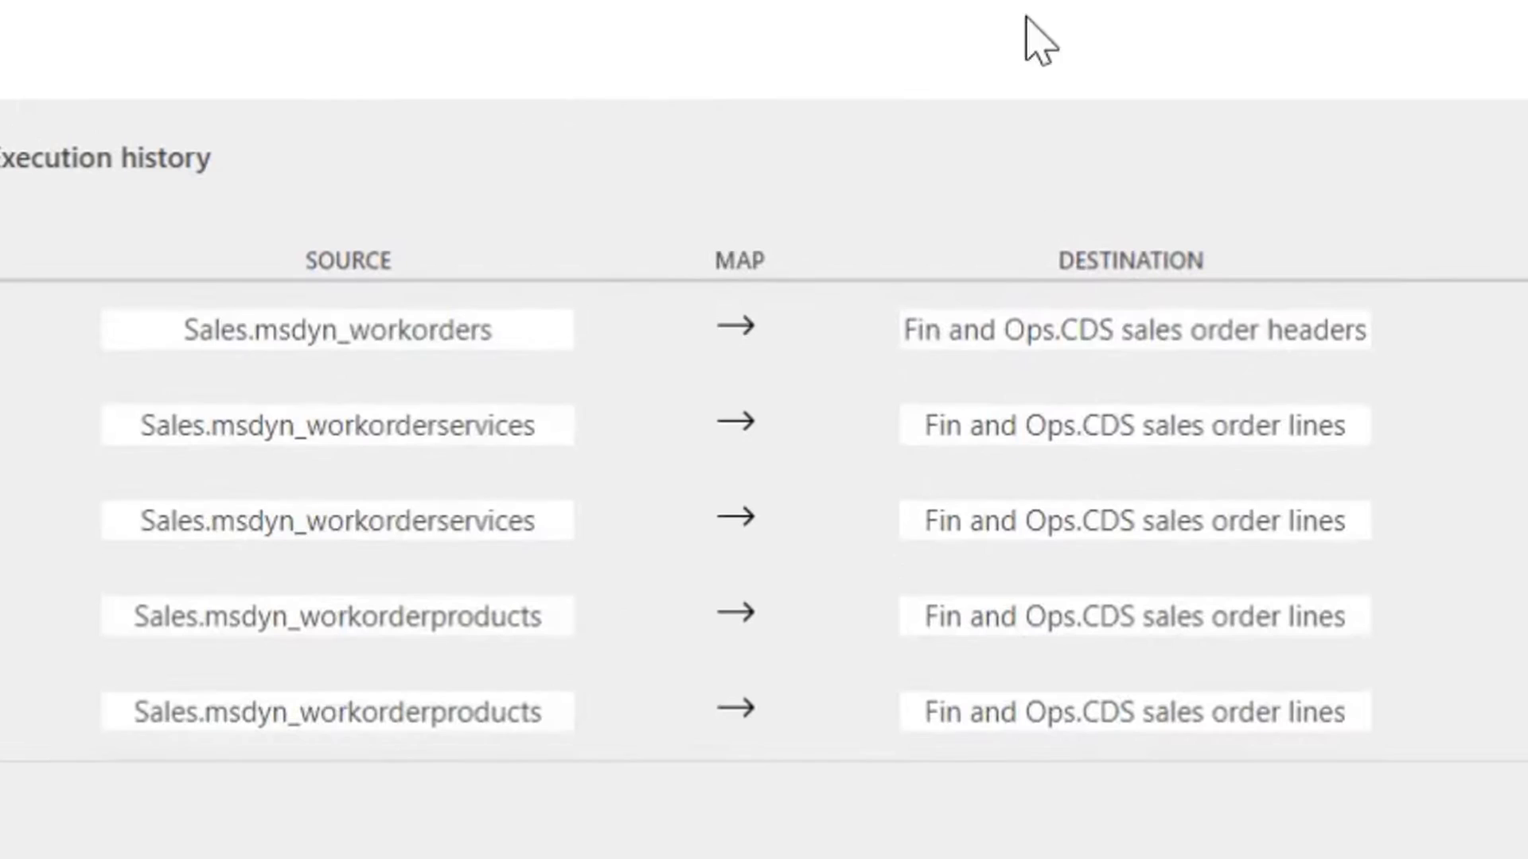
Map msdyn_workordersummary to ExternalWorkOrderSummary in the work order header mapping
{"action": "left_click", "coordinate": [724, 325]}
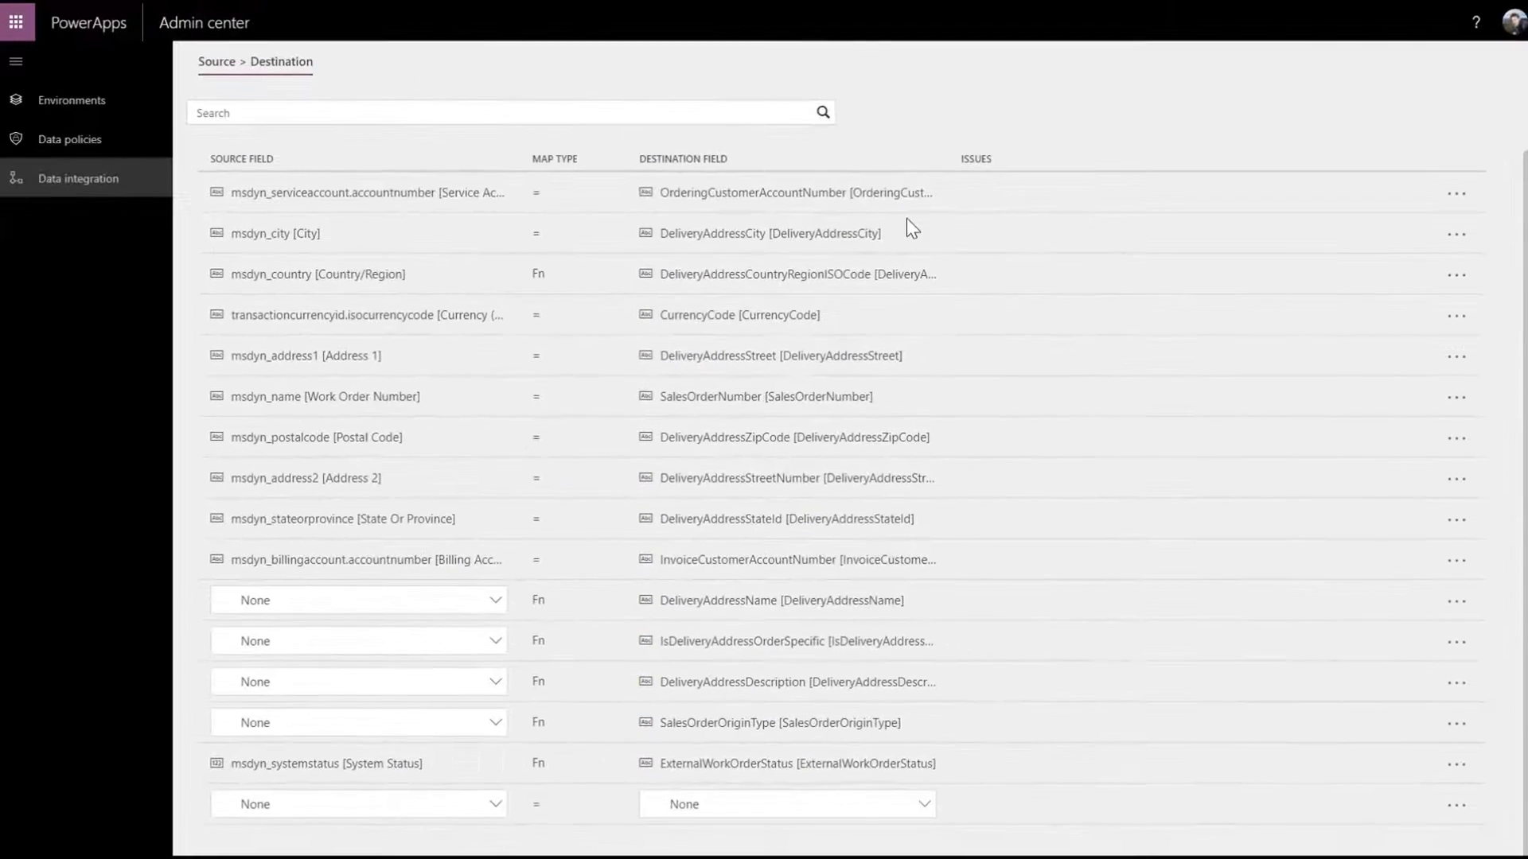
{"action": "left_click", "coordinate": [494, 805]}
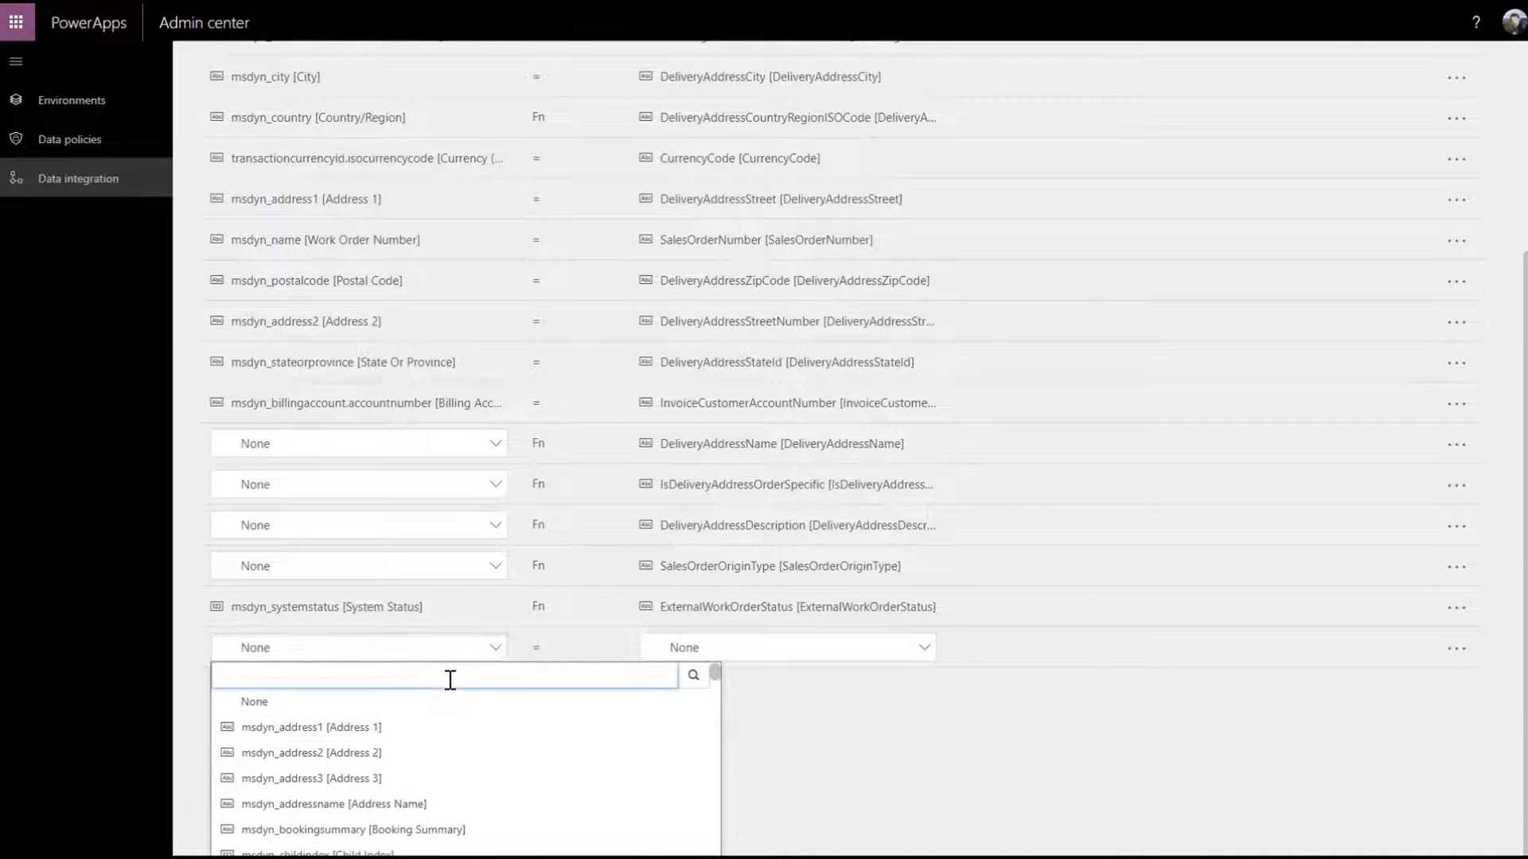
{"action": "type", "text": "workorder"}
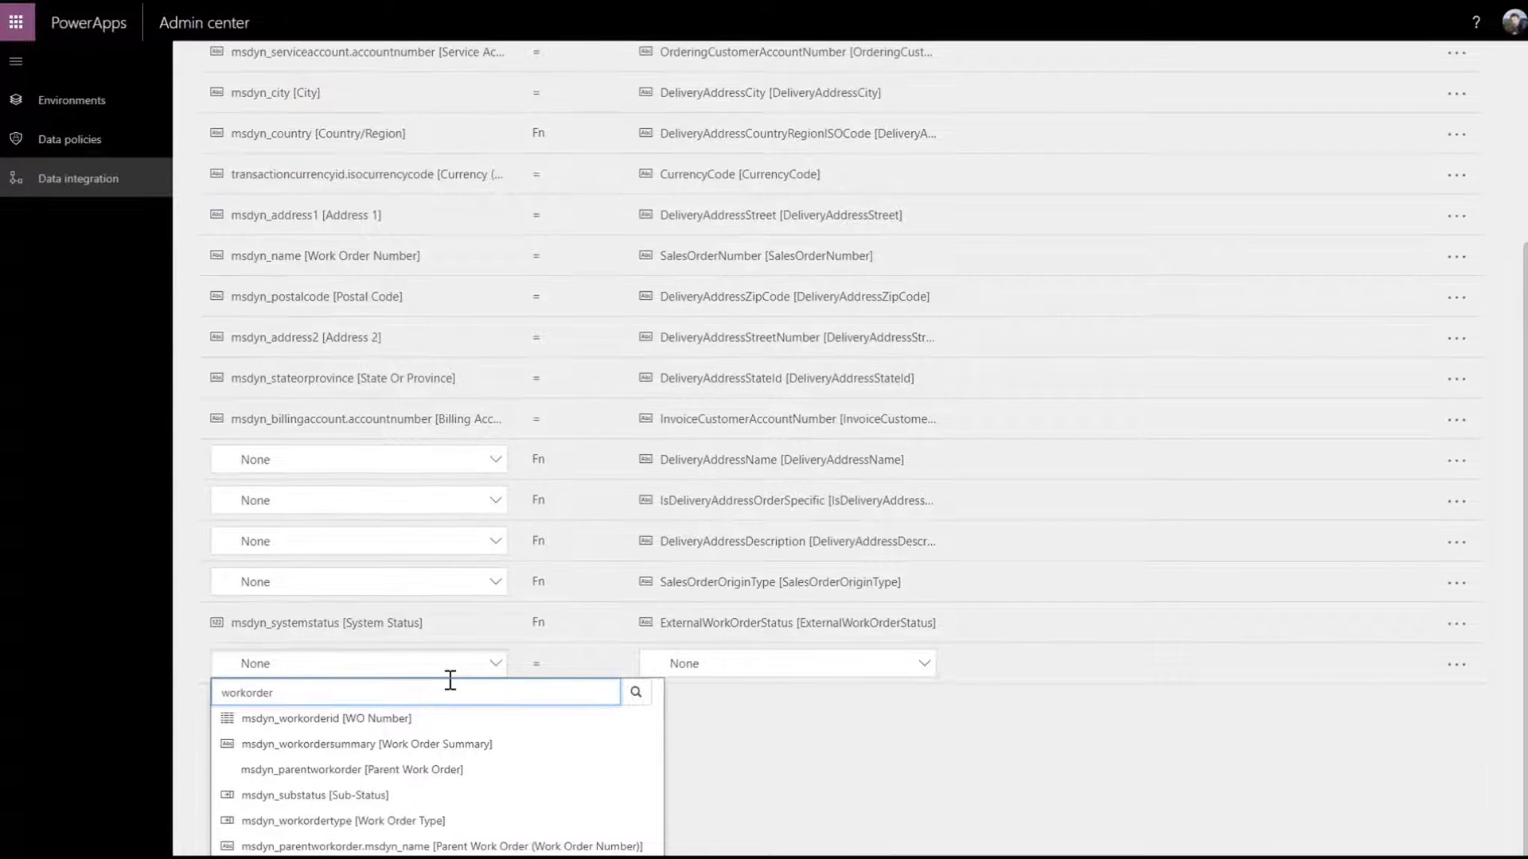
{"action": "left_click", "coordinate": [488, 743]}
{"action": "left_click", "coordinate": [737, 664]}
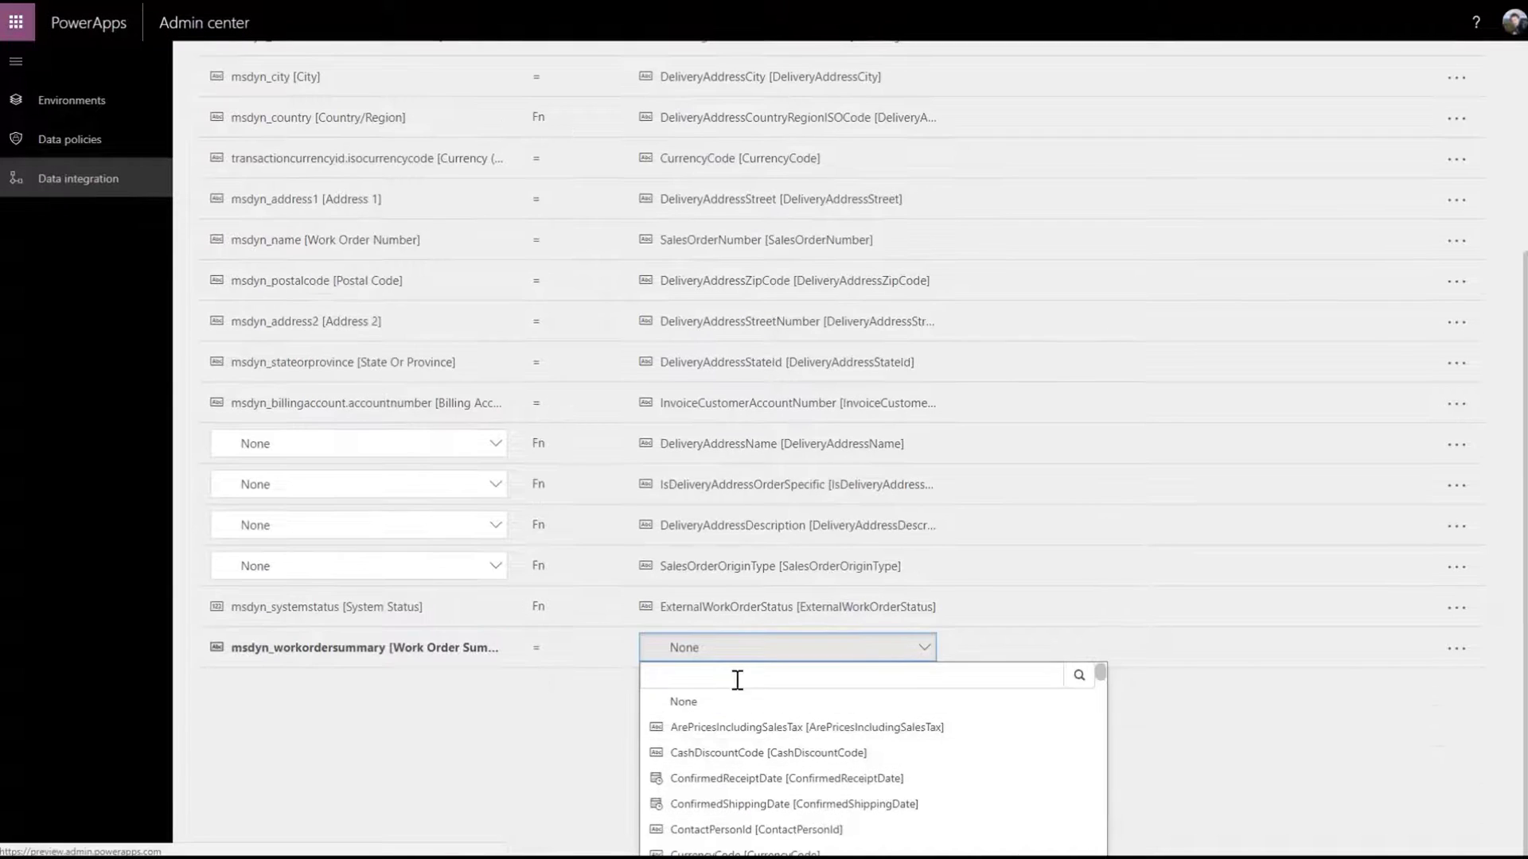
{"action": "type", "text": "worko"}
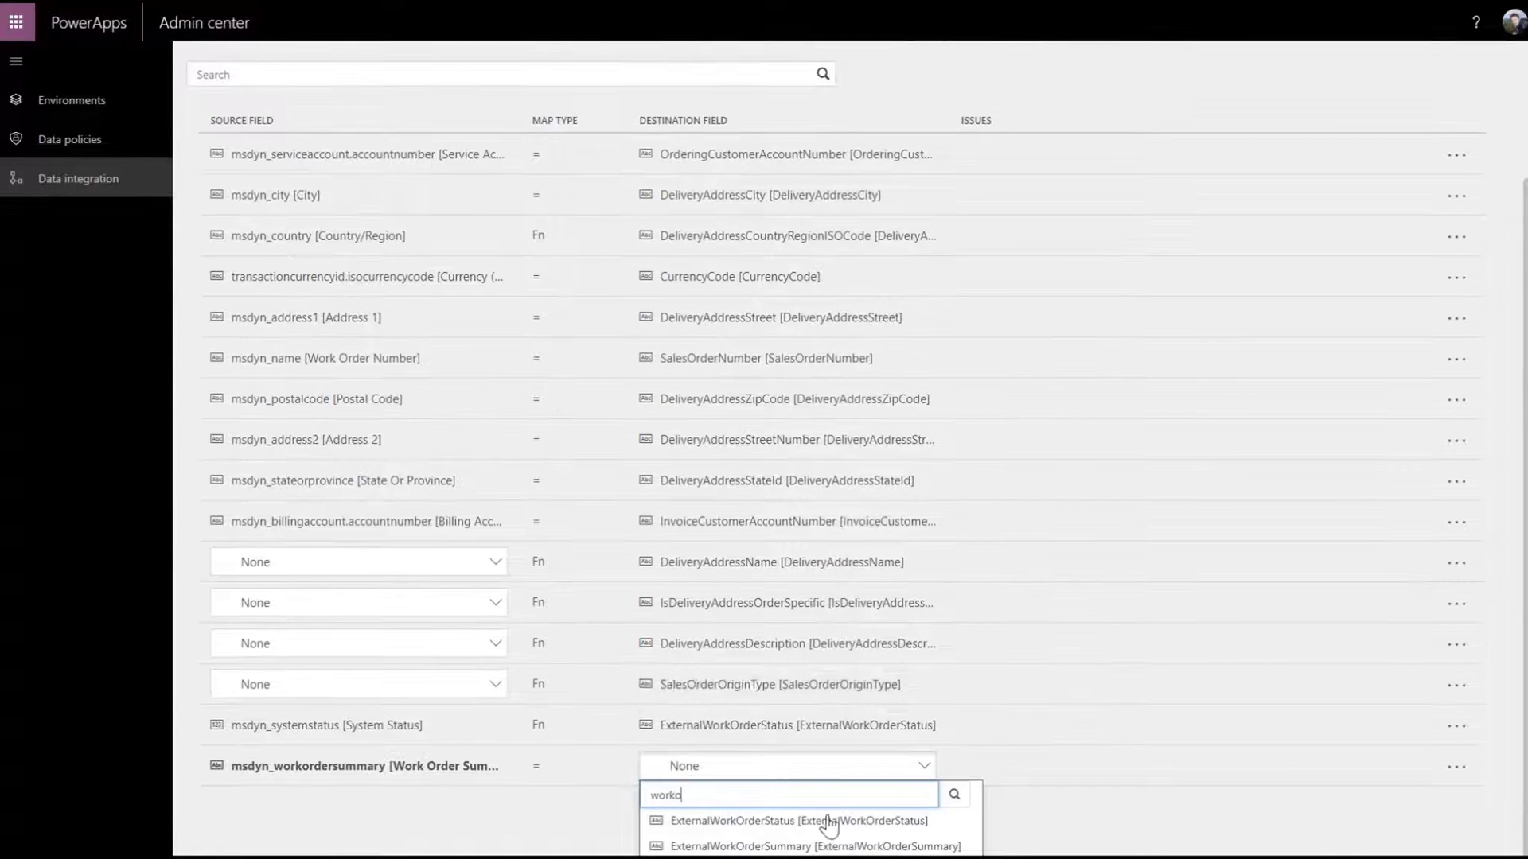
{"action": "left_click", "coordinate": [820, 845]}
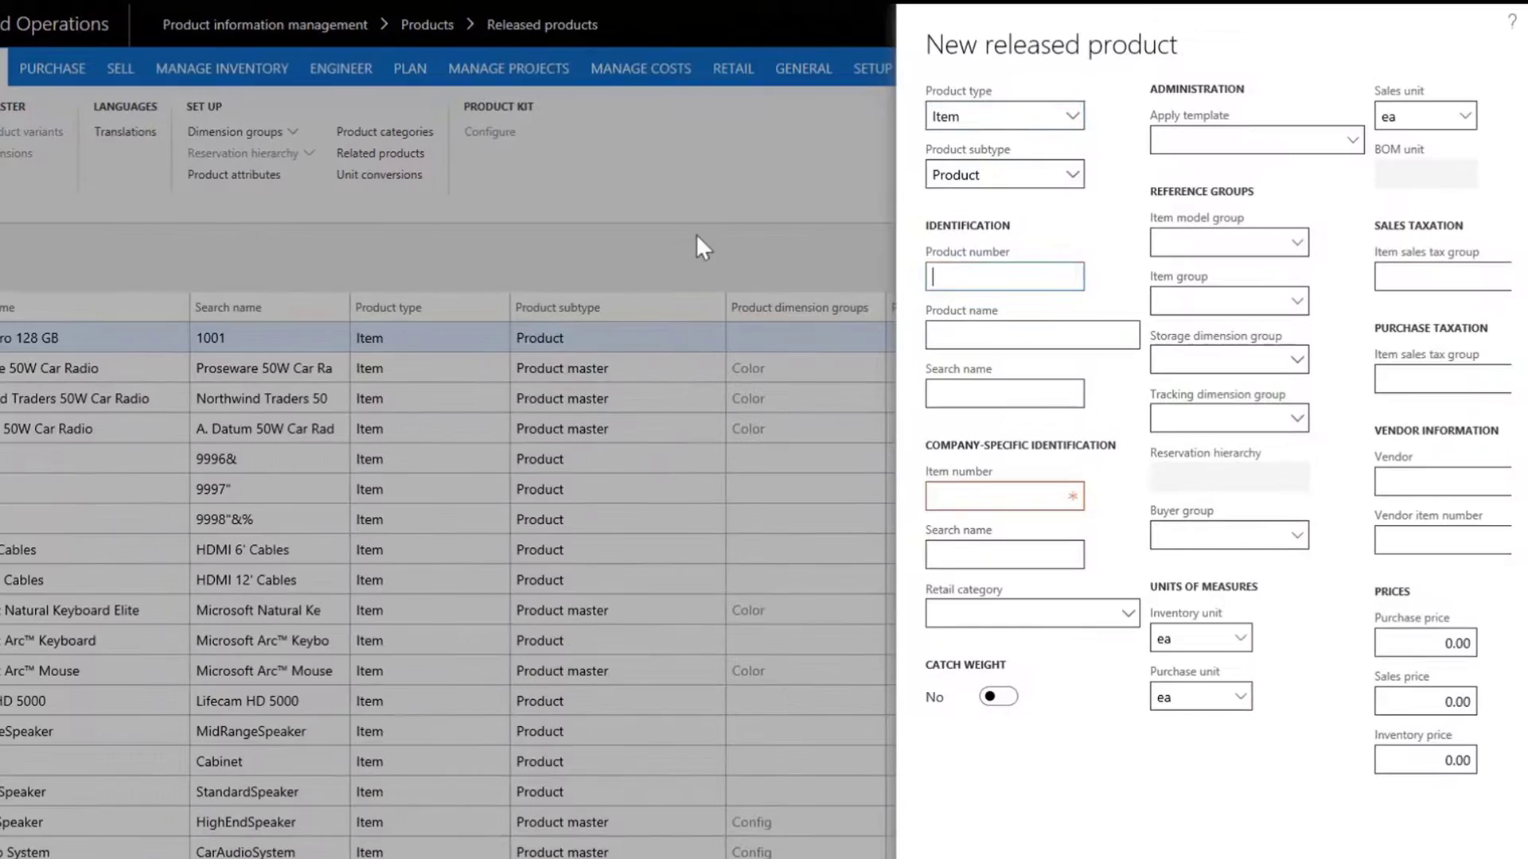
{"action": "type", "text": "Hreg1WL"}
Create released product Hreg1WL 'Wireless heating regulator': FIFO, Consume, SiteWH, tracking None, sales price 49
{"action": "key", "text": "Tab"}
{"action": "type", "text": "Wireless heating "}
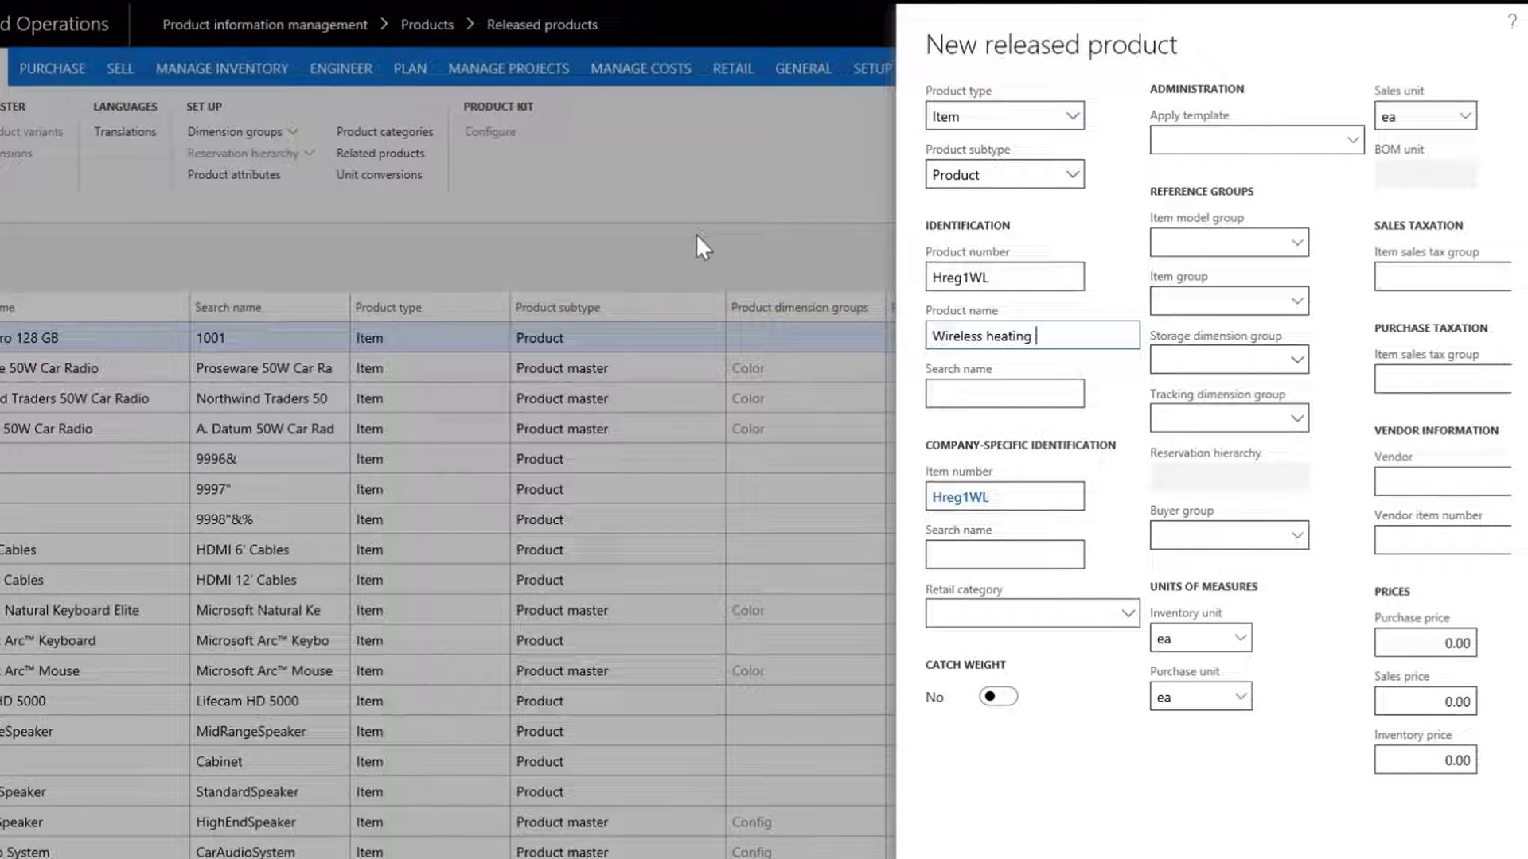
{"action": "type", "text": "regulator"}
{"action": "key", "text": "Tab"}
{"action": "left_click", "coordinate": [1296, 243]}
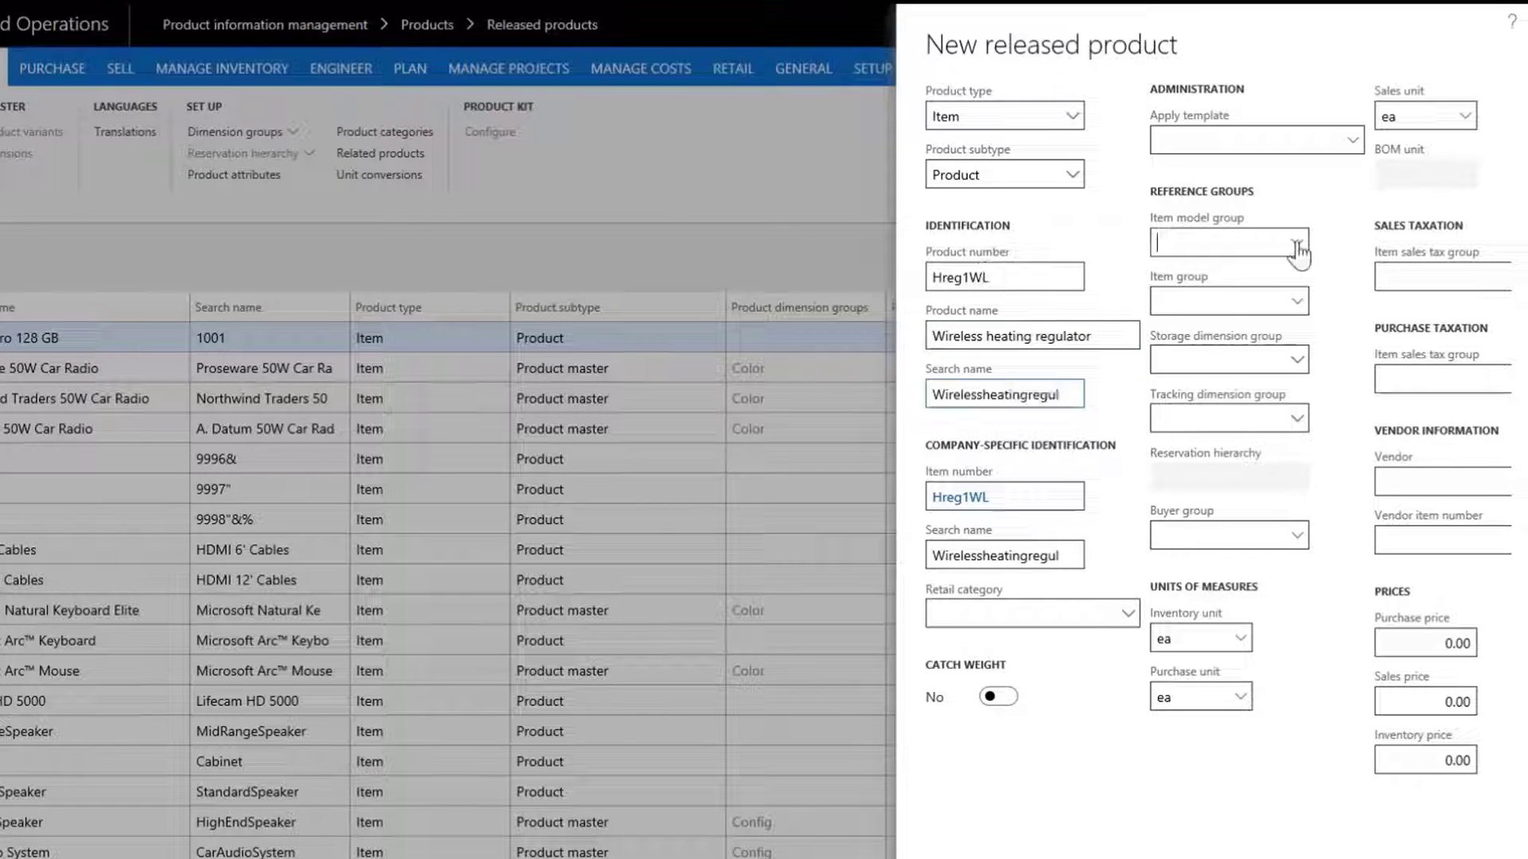
{"action": "left_click", "coordinate": [1263, 337]}
{"action": "left_click", "coordinate": [1296, 300]}
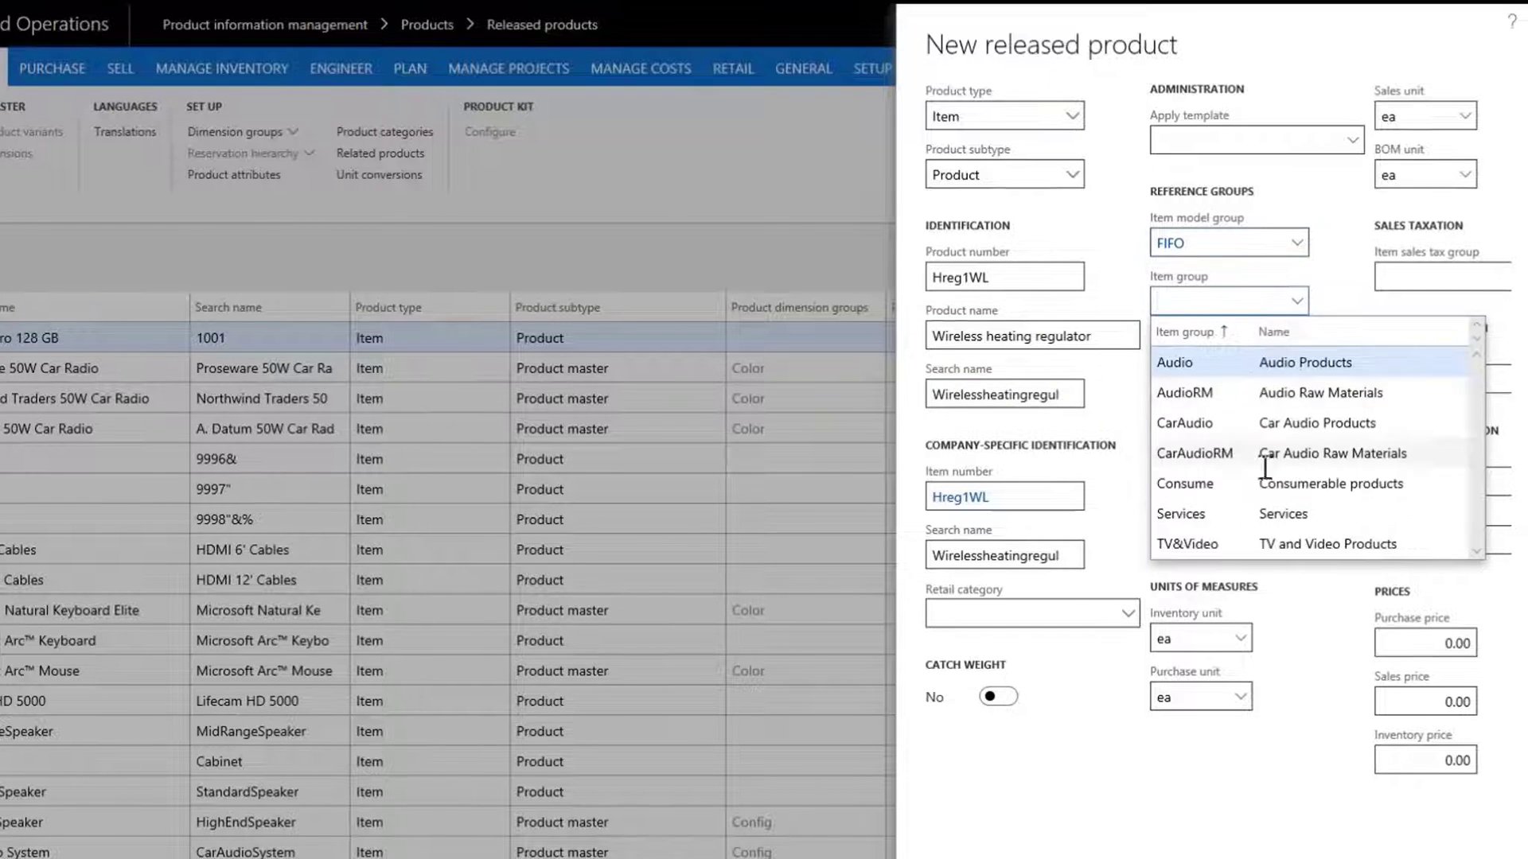
{"action": "left_click", "coordinate": [1262, 480]}
{"action": "left_click", "coordinate": [1296, 360]}
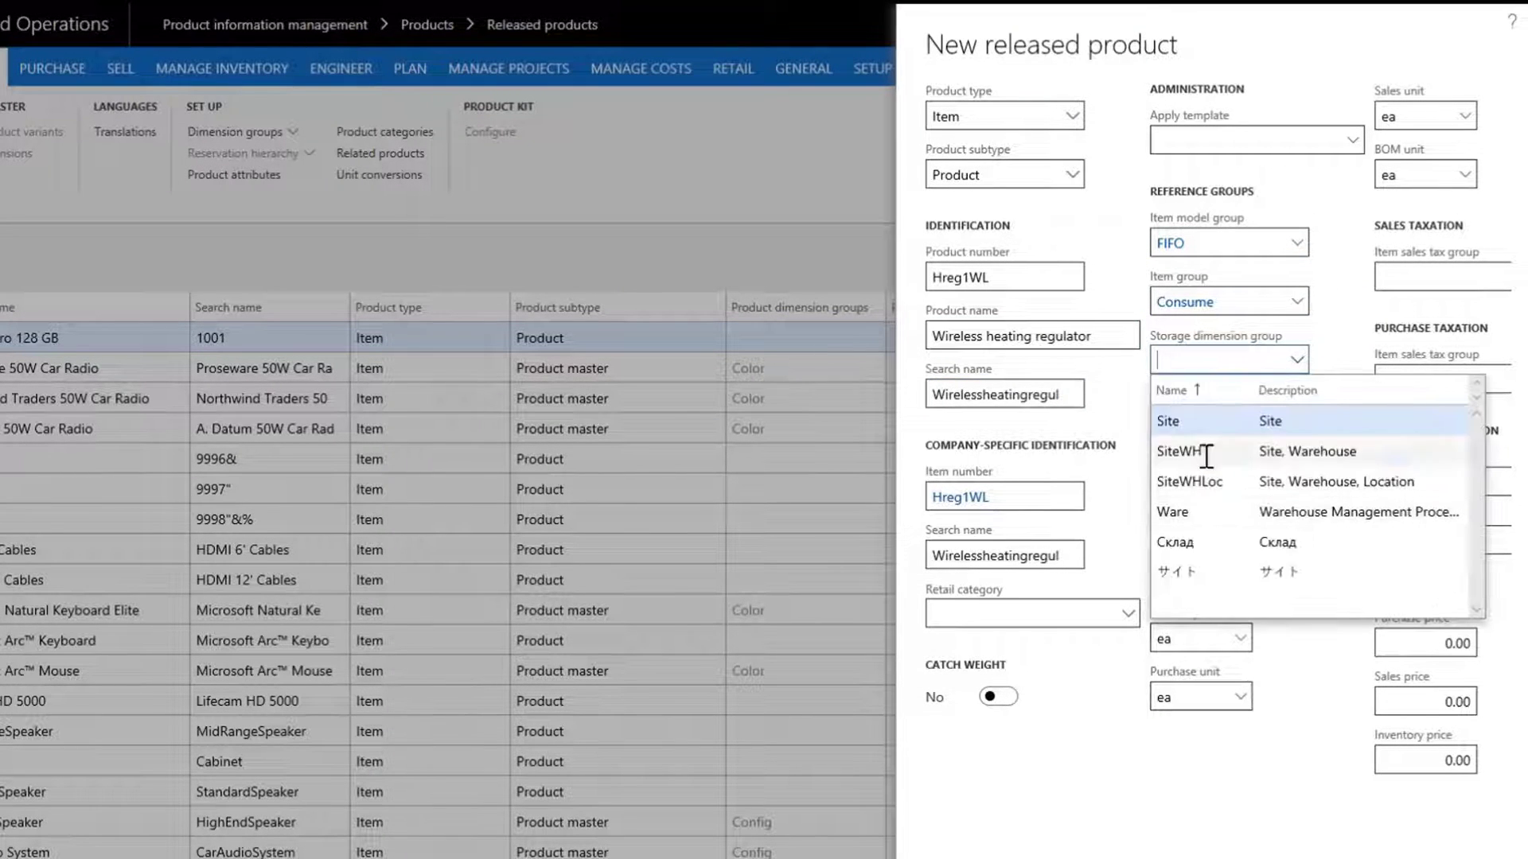
{"action": "left_click", "coordinate": [1206, 454]}
{"action": "left_click", "coordinate": [1296, 418]}
{"action": "left_click", "coordinate": [1194, 572]}
{"action": "left_click", "coordinate": [1453, 702]}
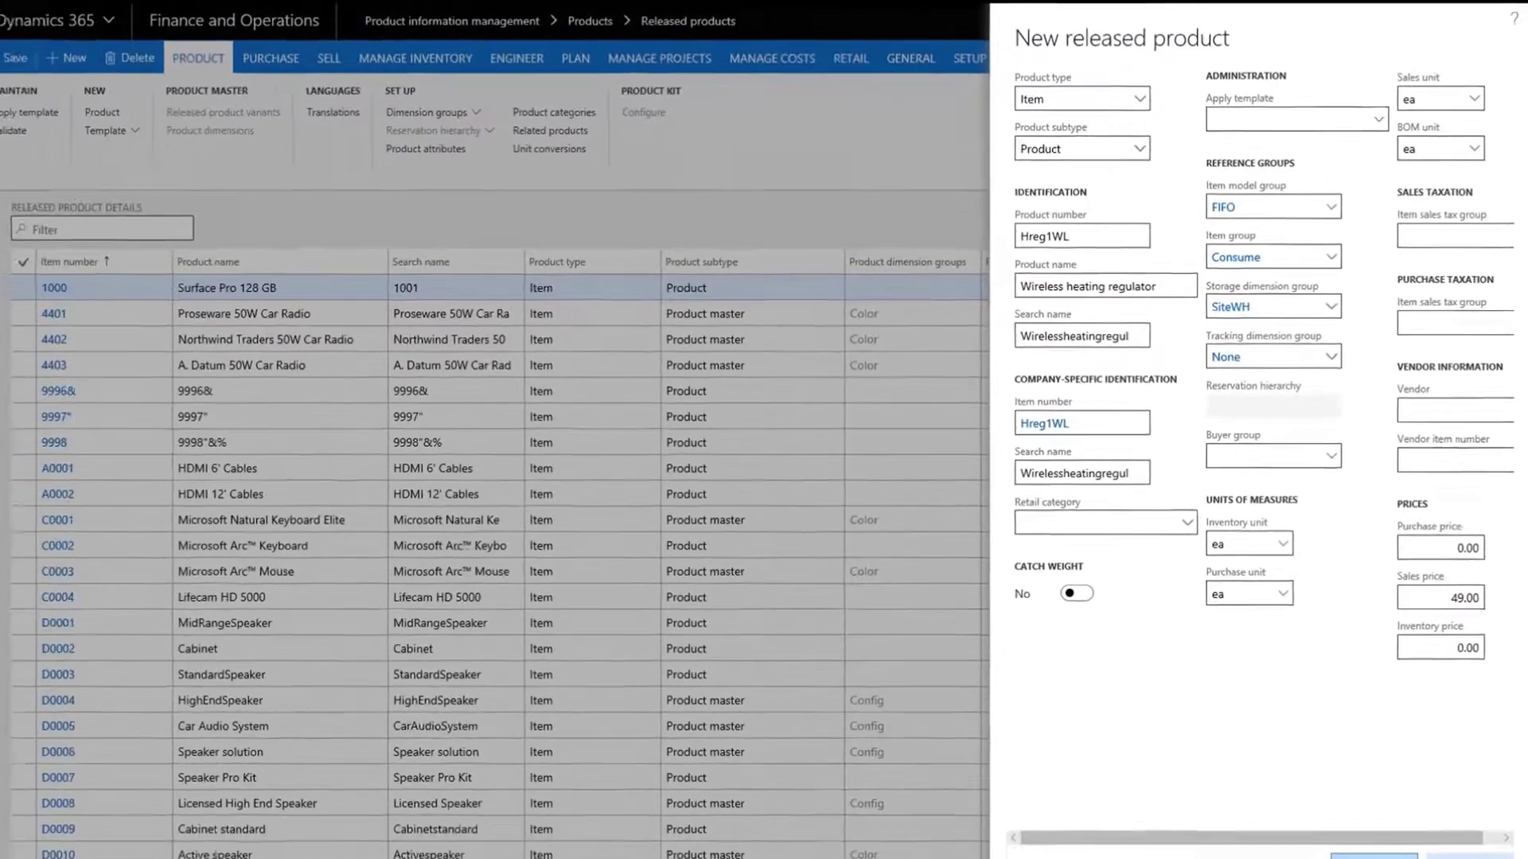
{"action": "left_click", "coordinate": [1389, 808]}
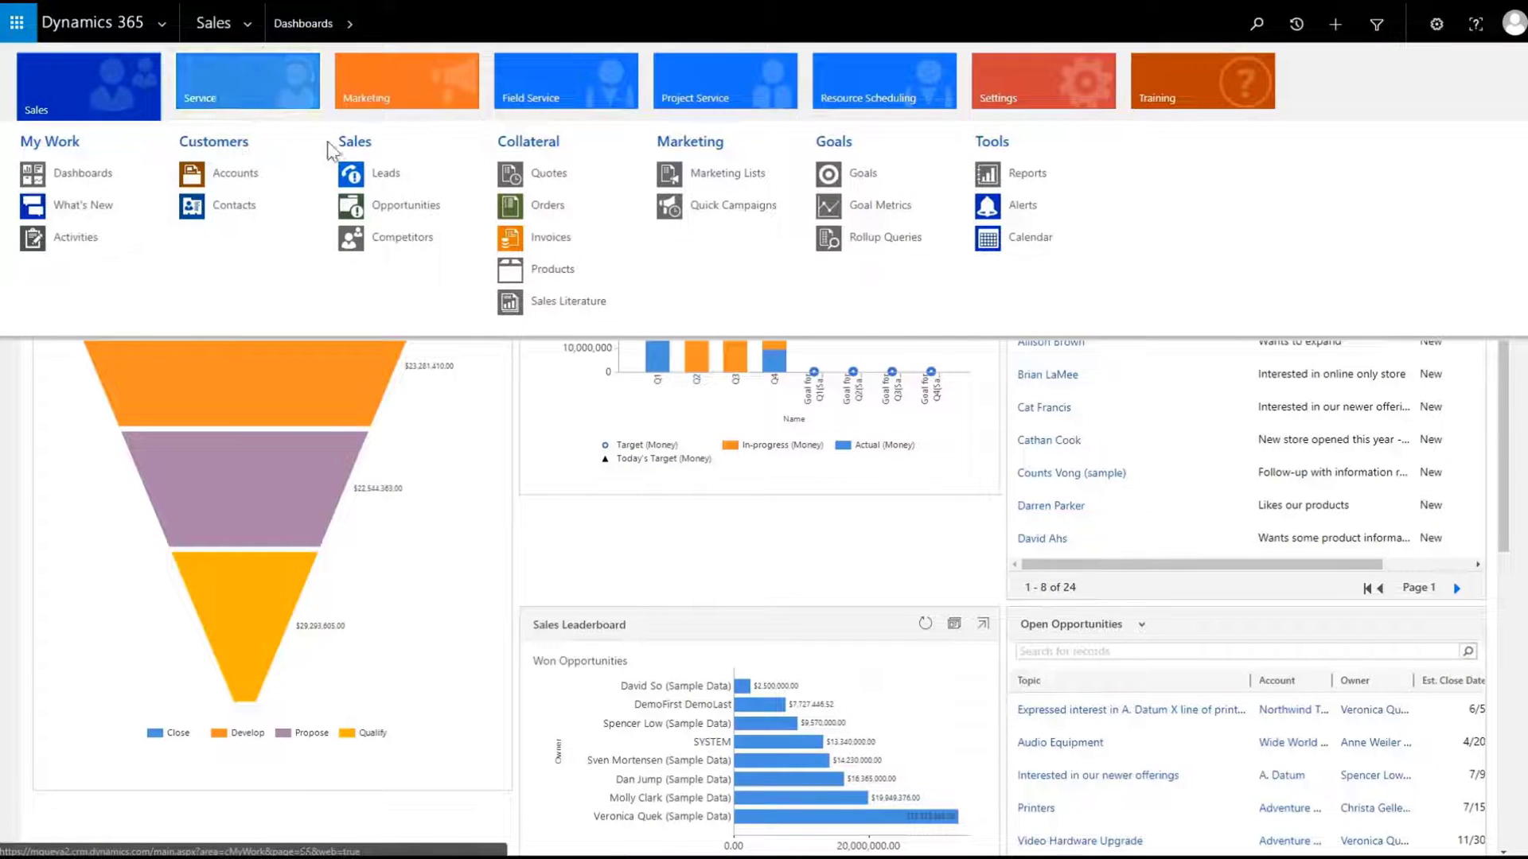
Open the Sales products list to confirm the Wireless heating regulator synced over
{"action": "left_click", "coordinate": [552, 269]}
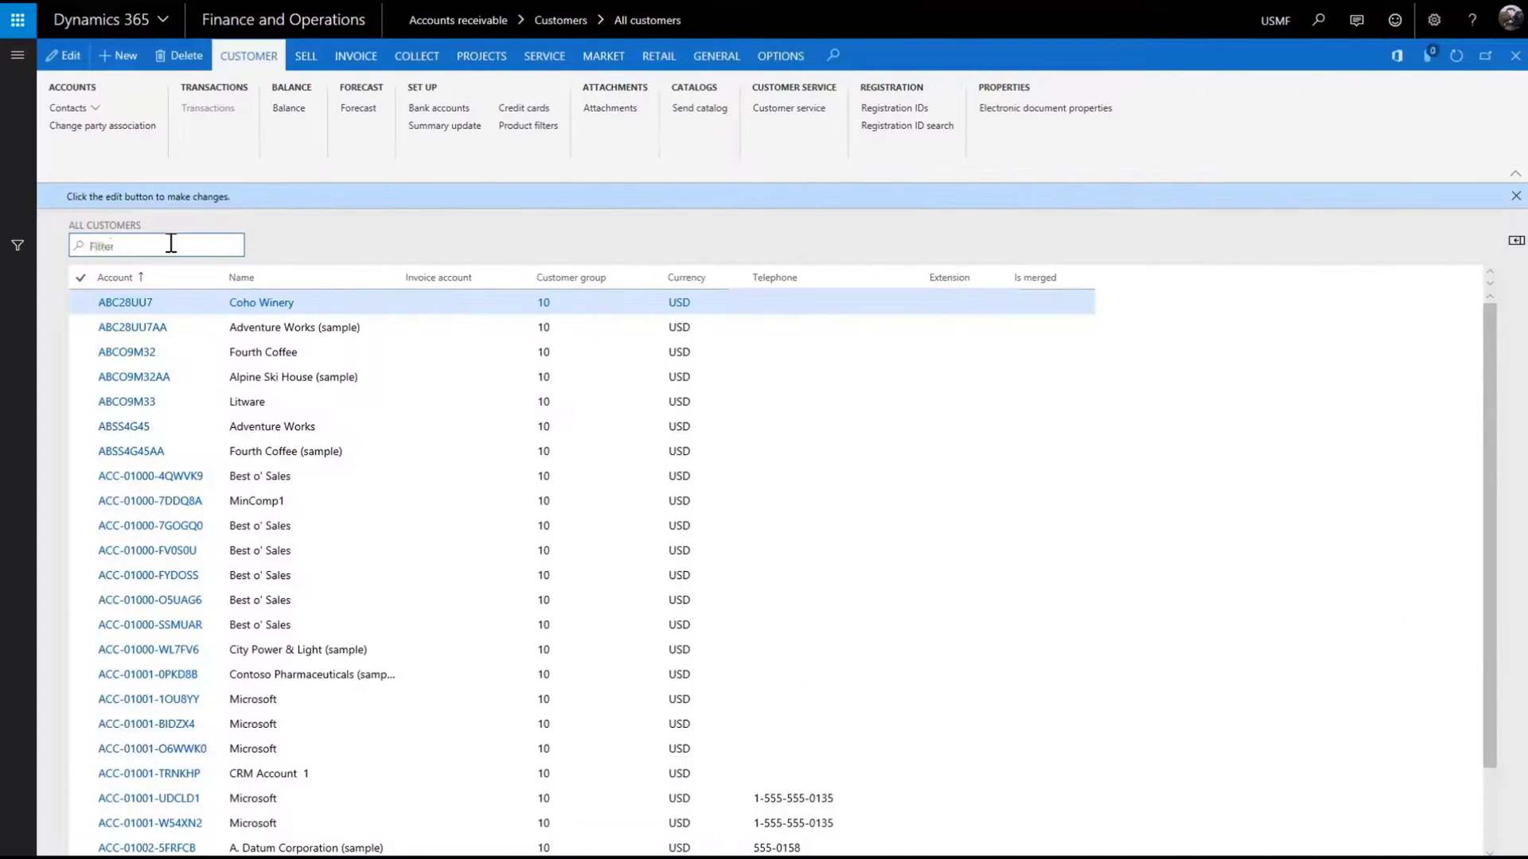
Filter All customers by 'Contoso Ski Shop'
{"action": "key", "text": "Return"}
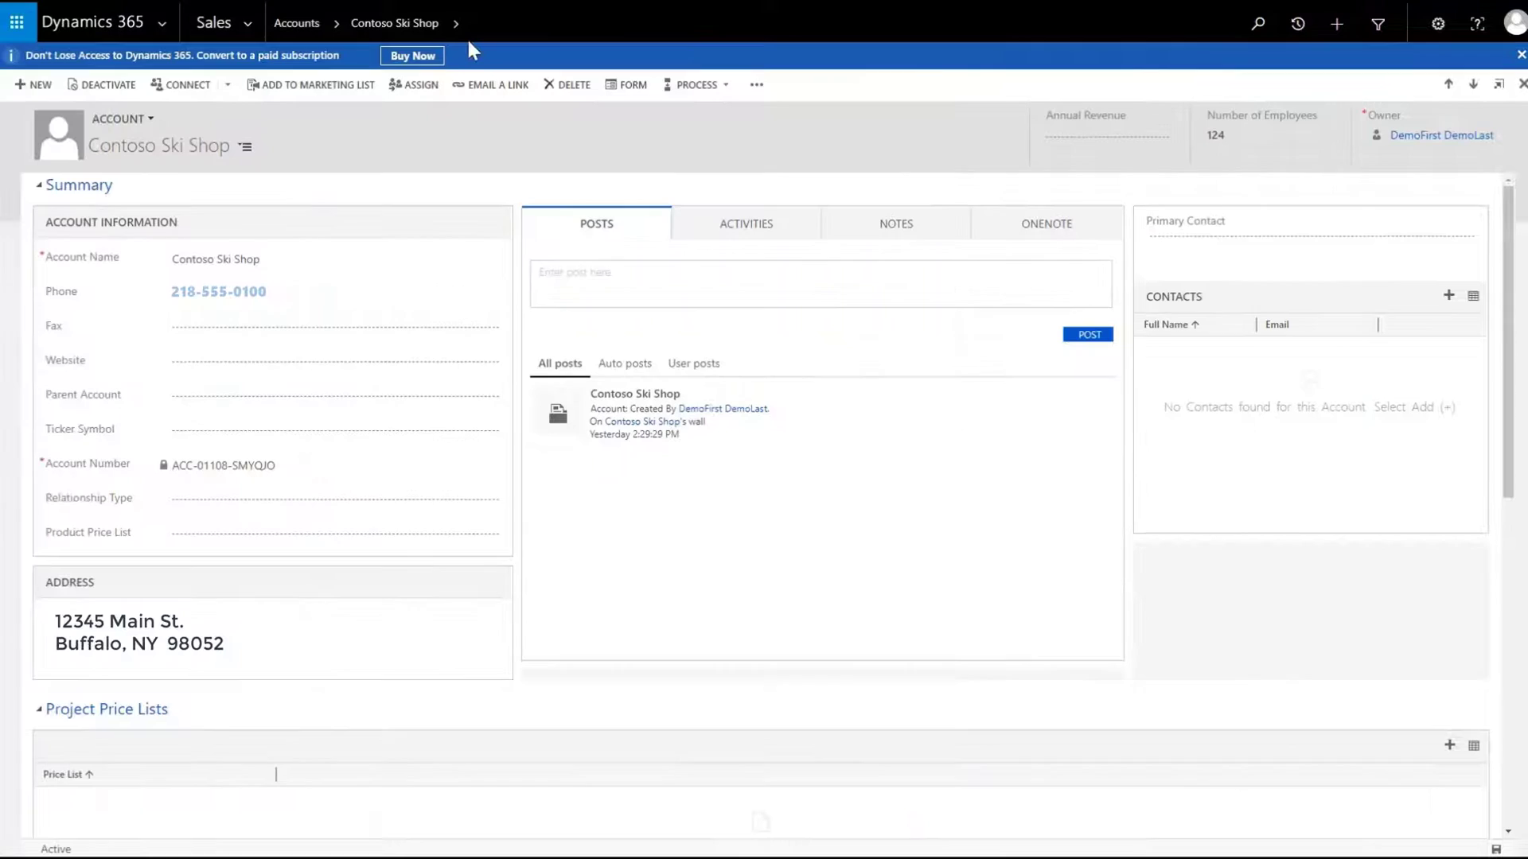
Create and save a Contoso Ski Shop work order with primary incident 'Thermostat is broken'
{"action": "left_click", "coordinate": [458, 25]}
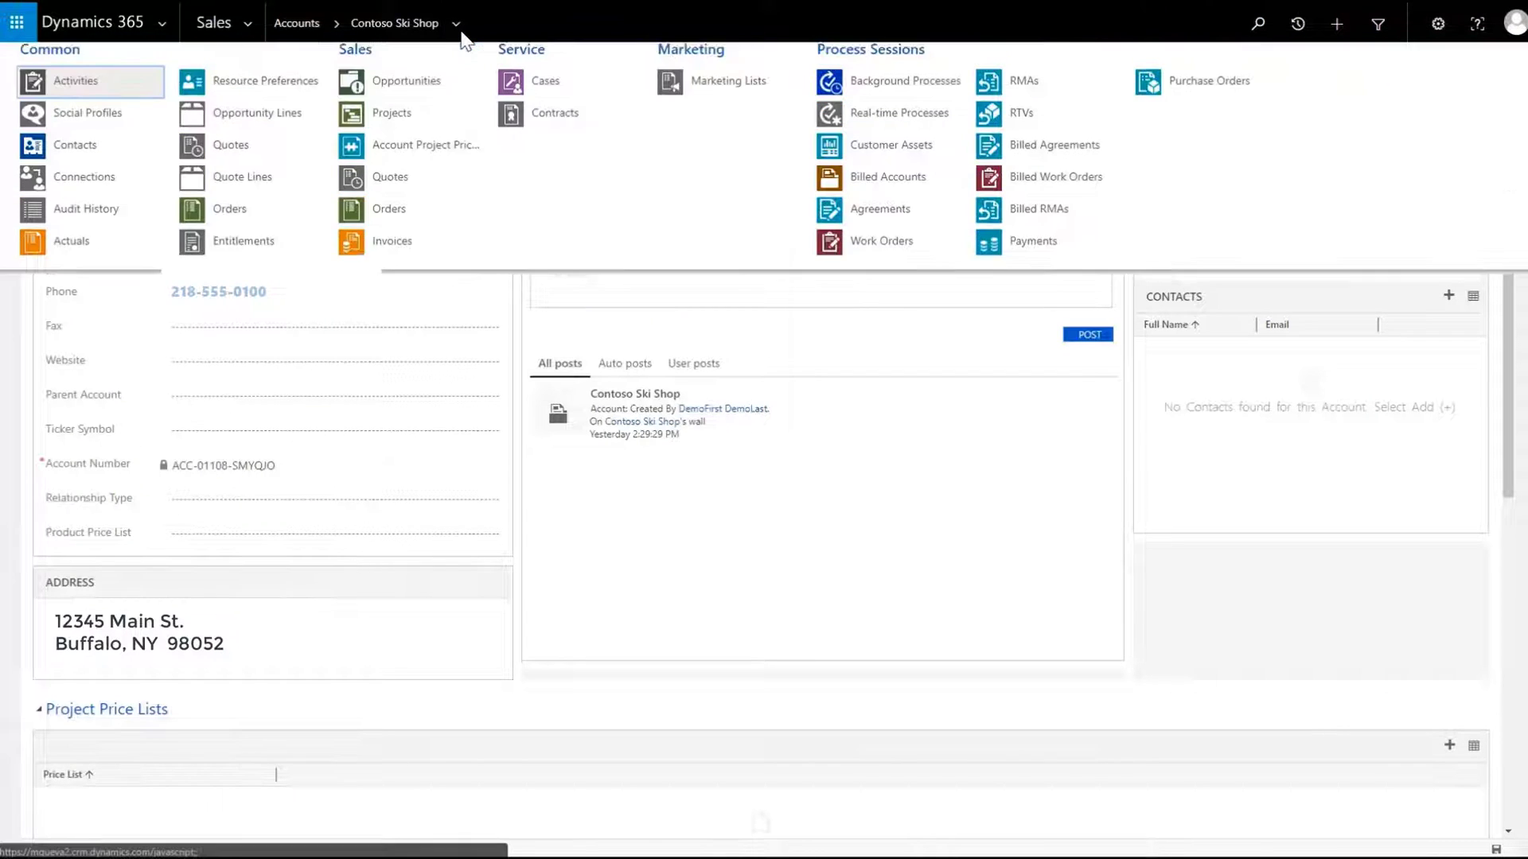
{"action": "left_click", "coordinate": [875, 257]}
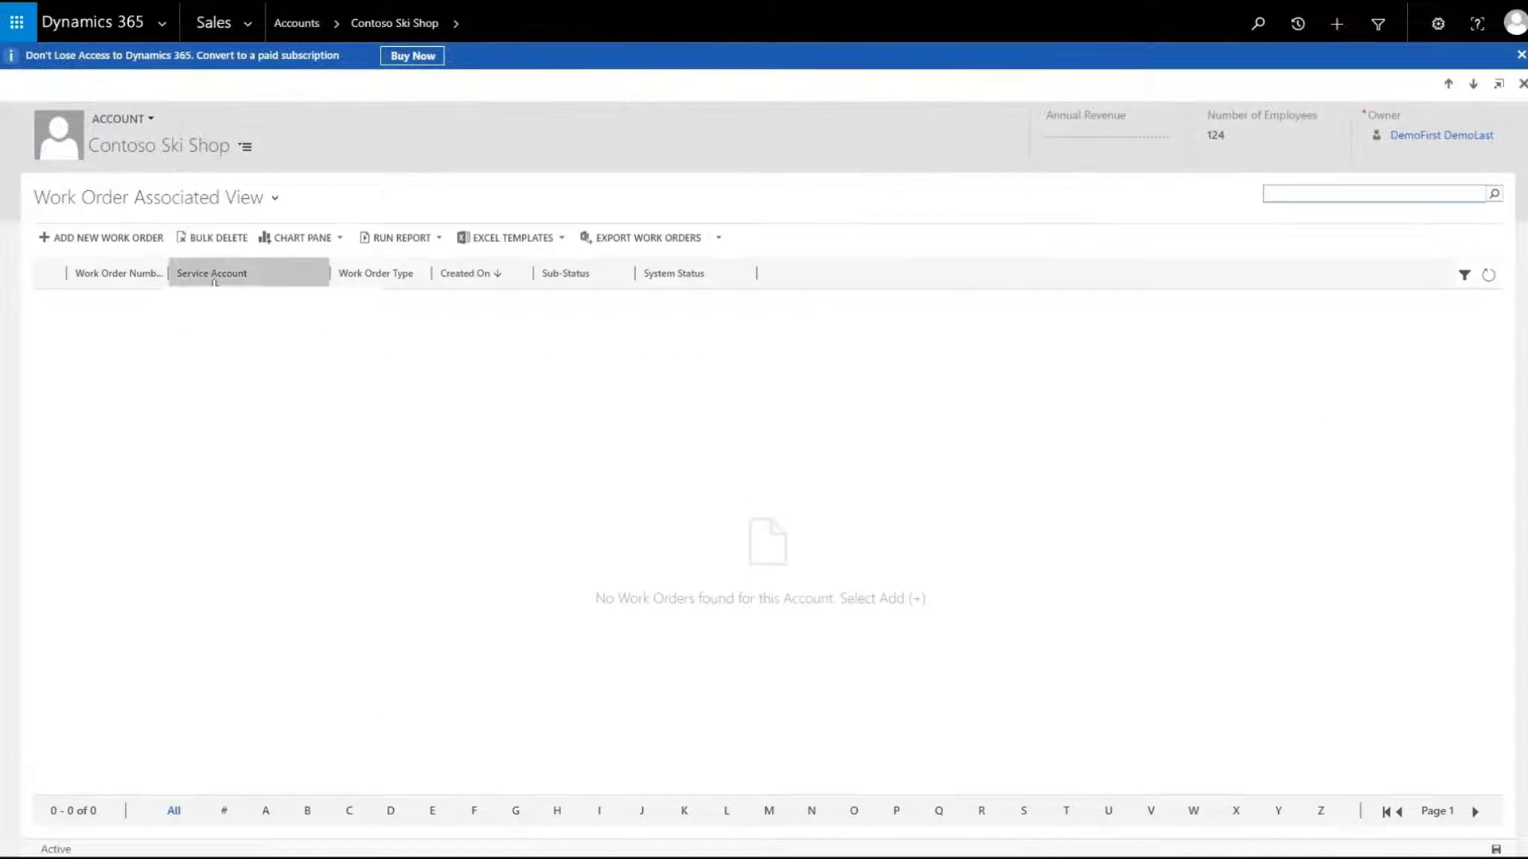
{"action": "left_click", "coordinate": [112, 238]}
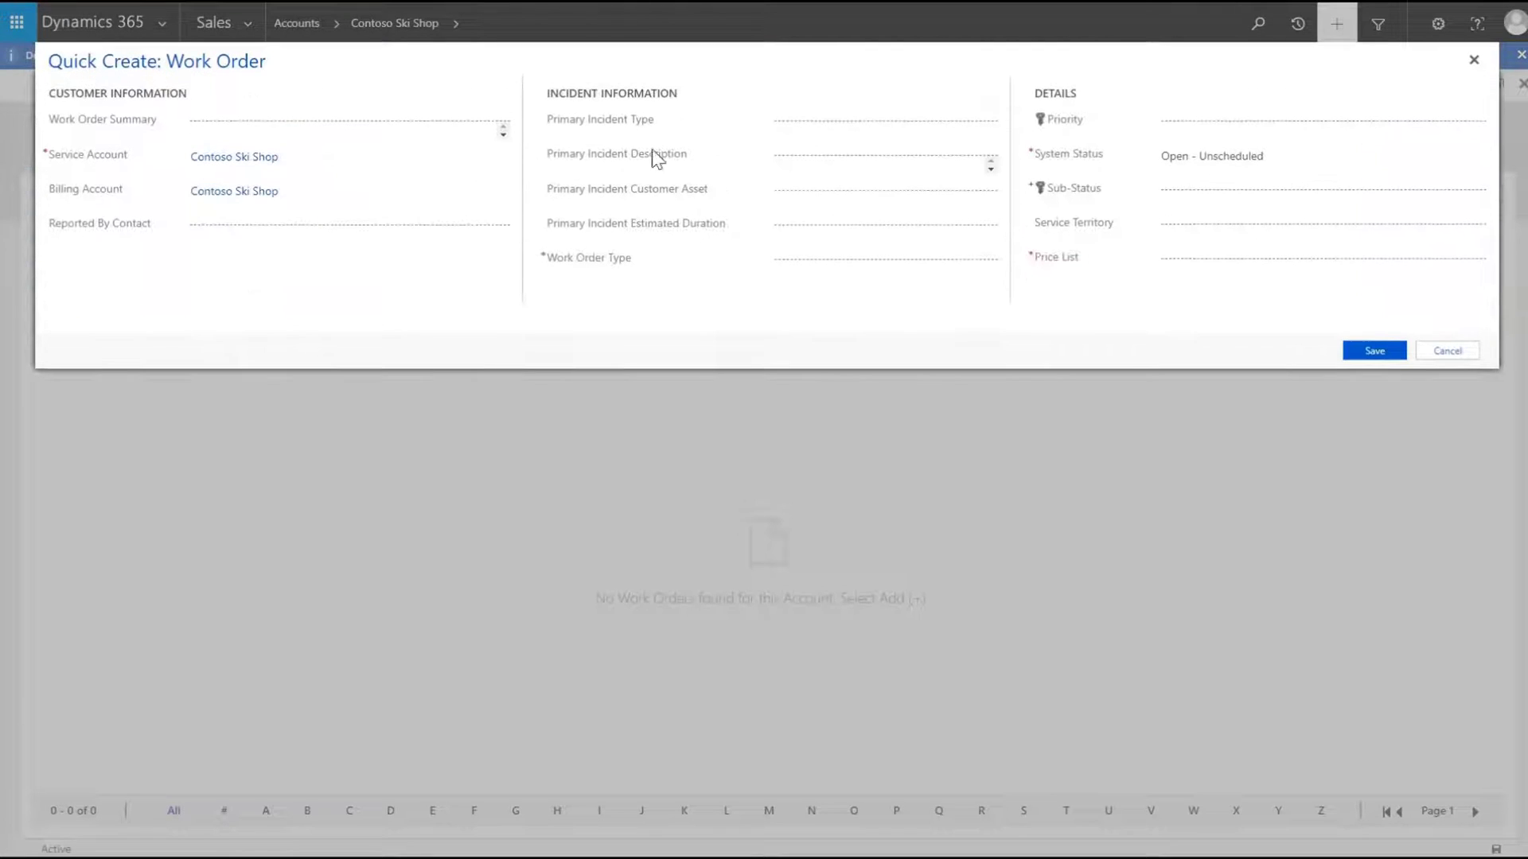
{"action": "left_click", "coordinate": [991, 124]}
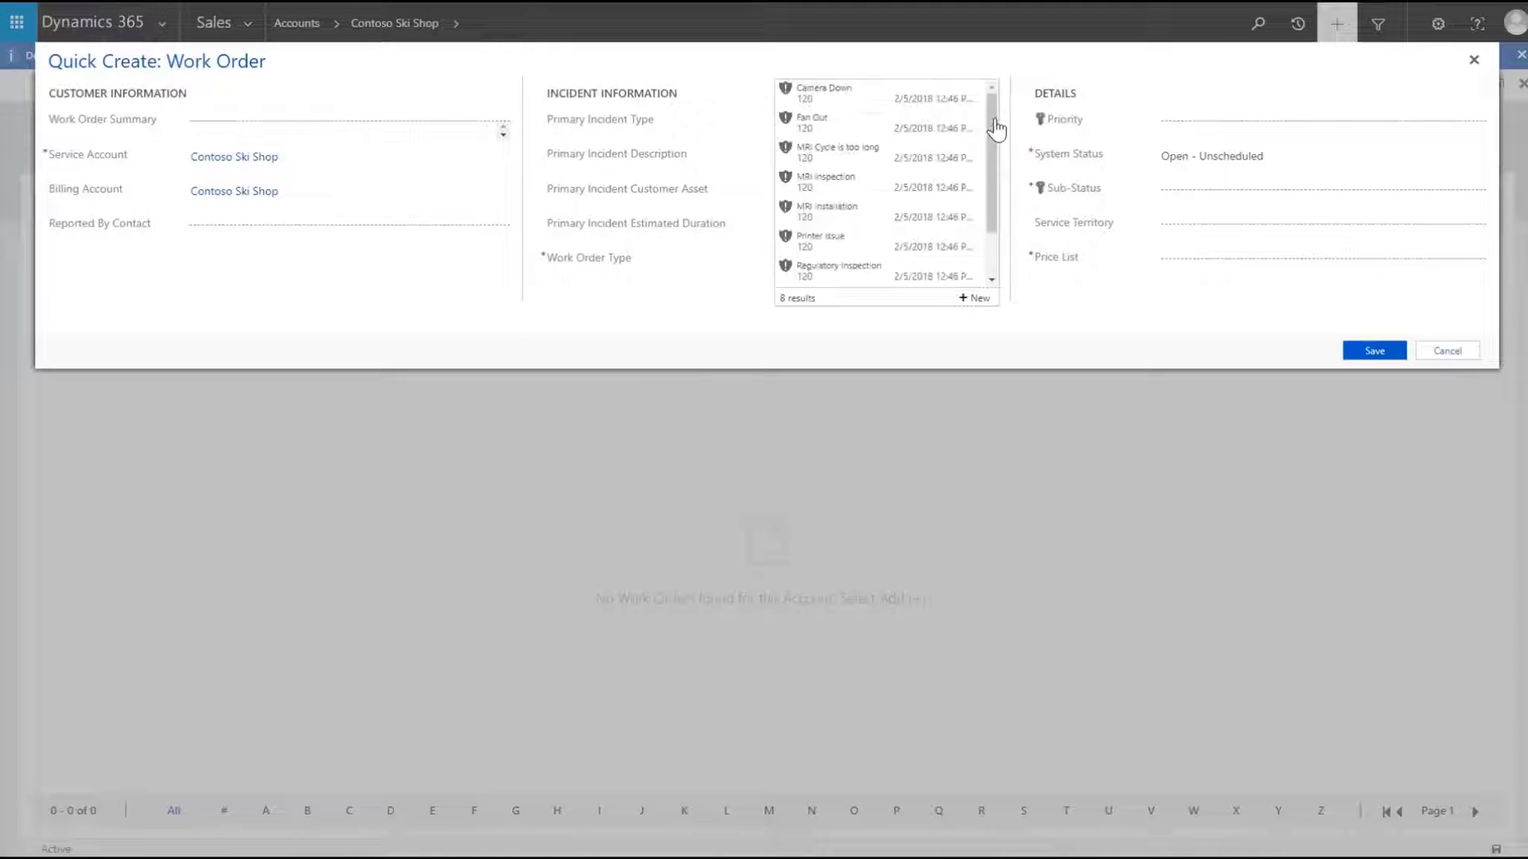
{"action": "scroll", "coordinate": [873, 210], "scroll_direction": "down", "scroll_amount": 2}
{"action": "left_click", "coordinate": [869, 231]}
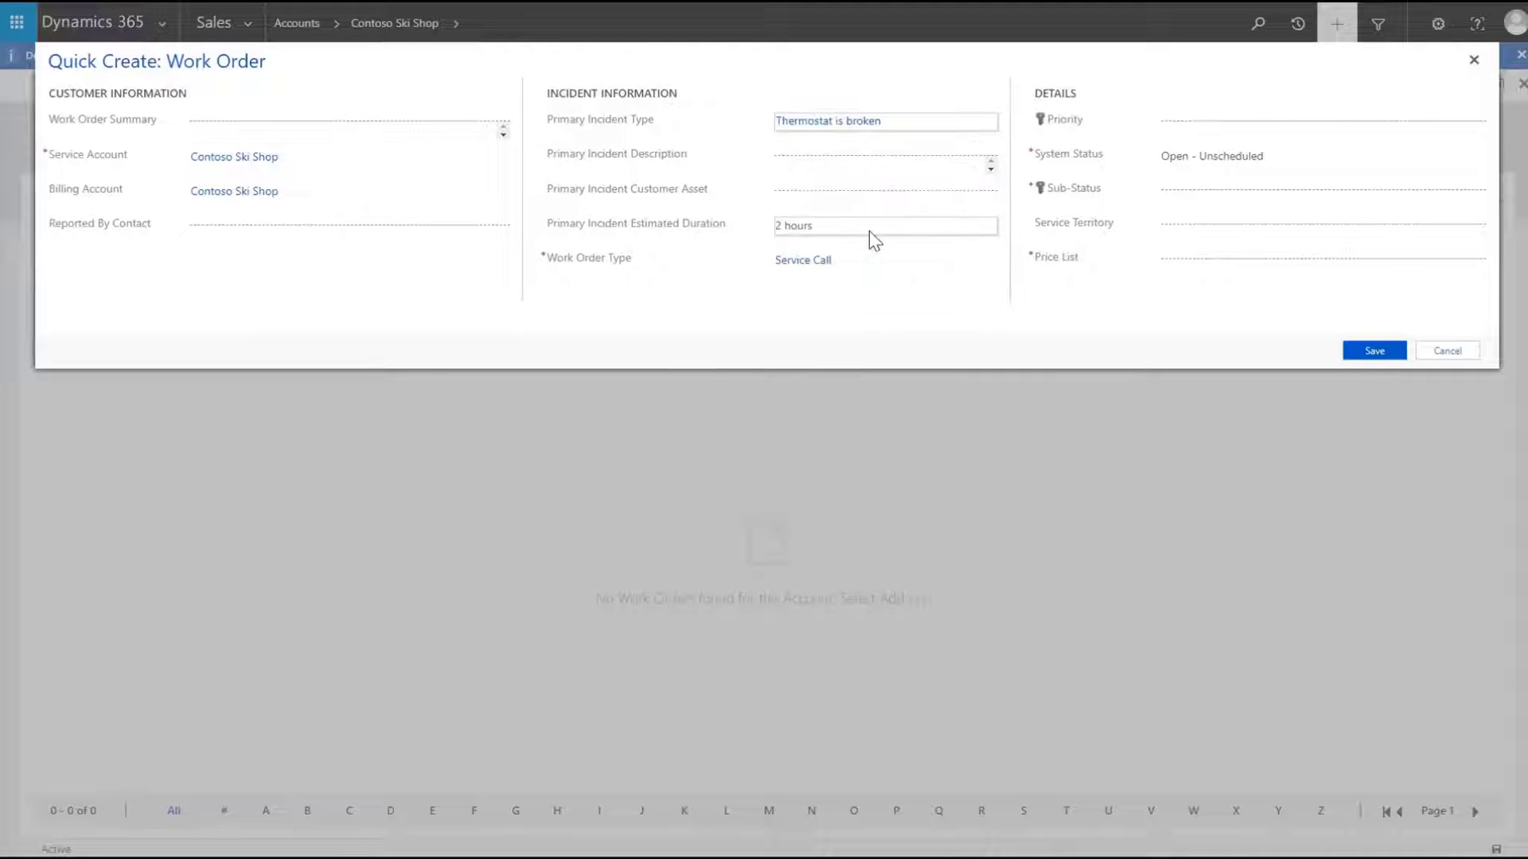
{"action": "left_click", "coordinate": [1360, 352]}
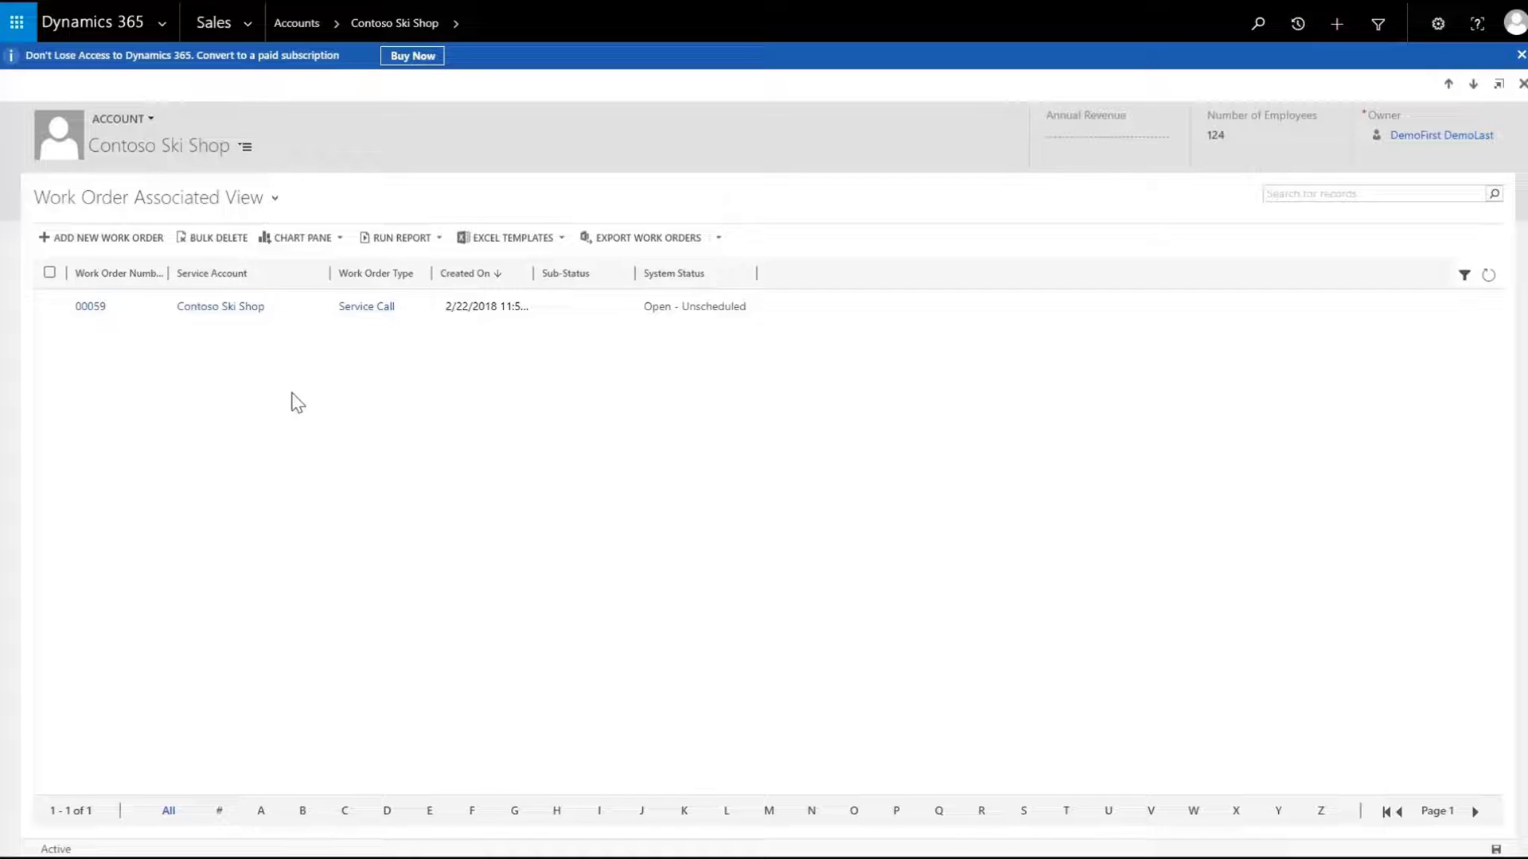
Open work order 00059, refresh its Products list, and expand its Services list
{"action": "left_click", "coordinate": [91, 308]}
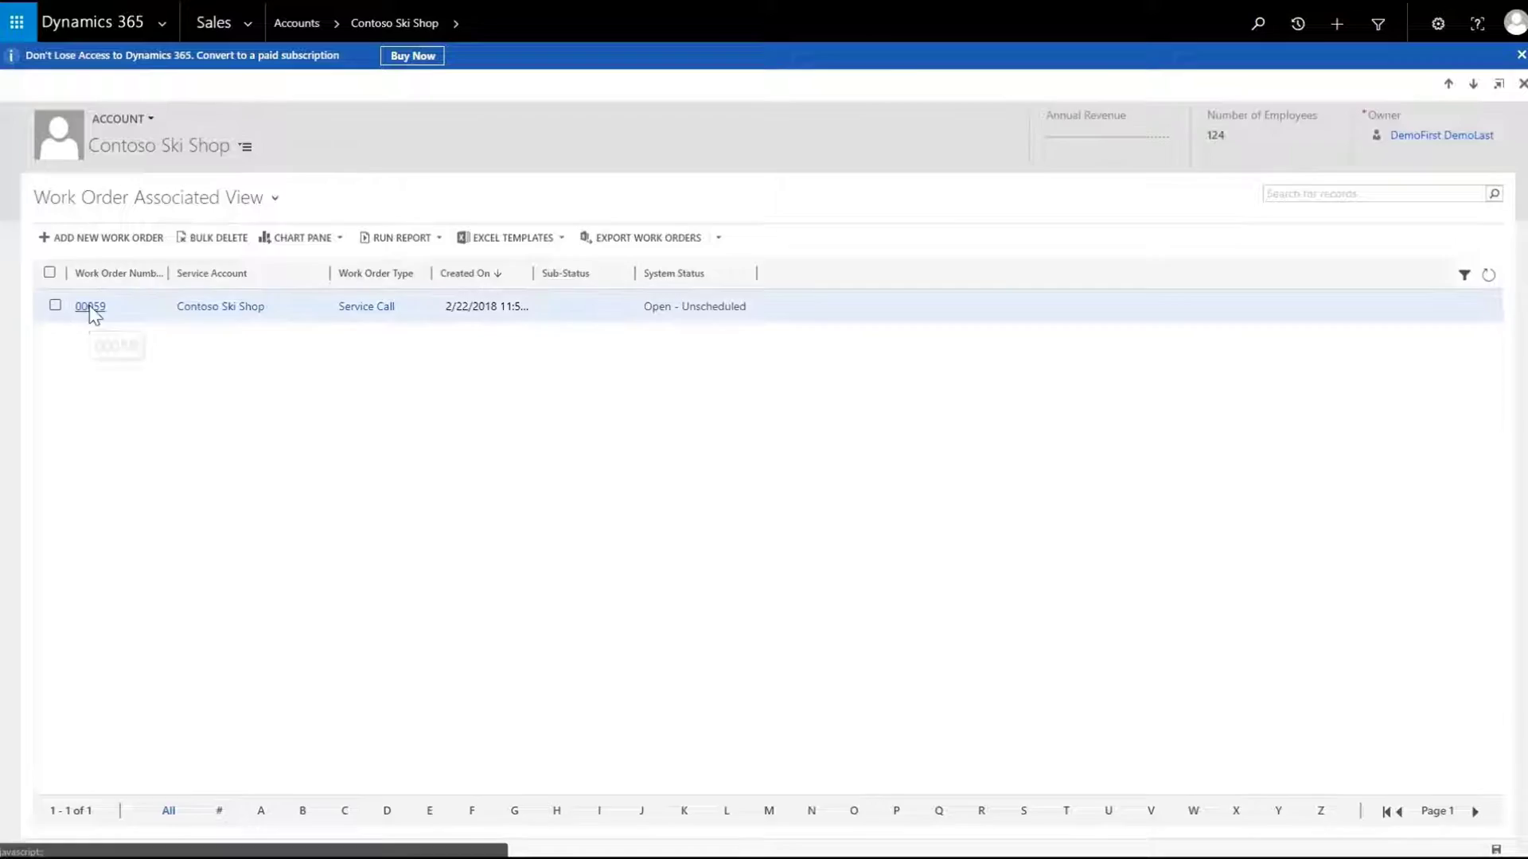
{"action": "scroll", "coordinate": [476, 572], "scroll_direction": "down", "scroll_amount": 3}
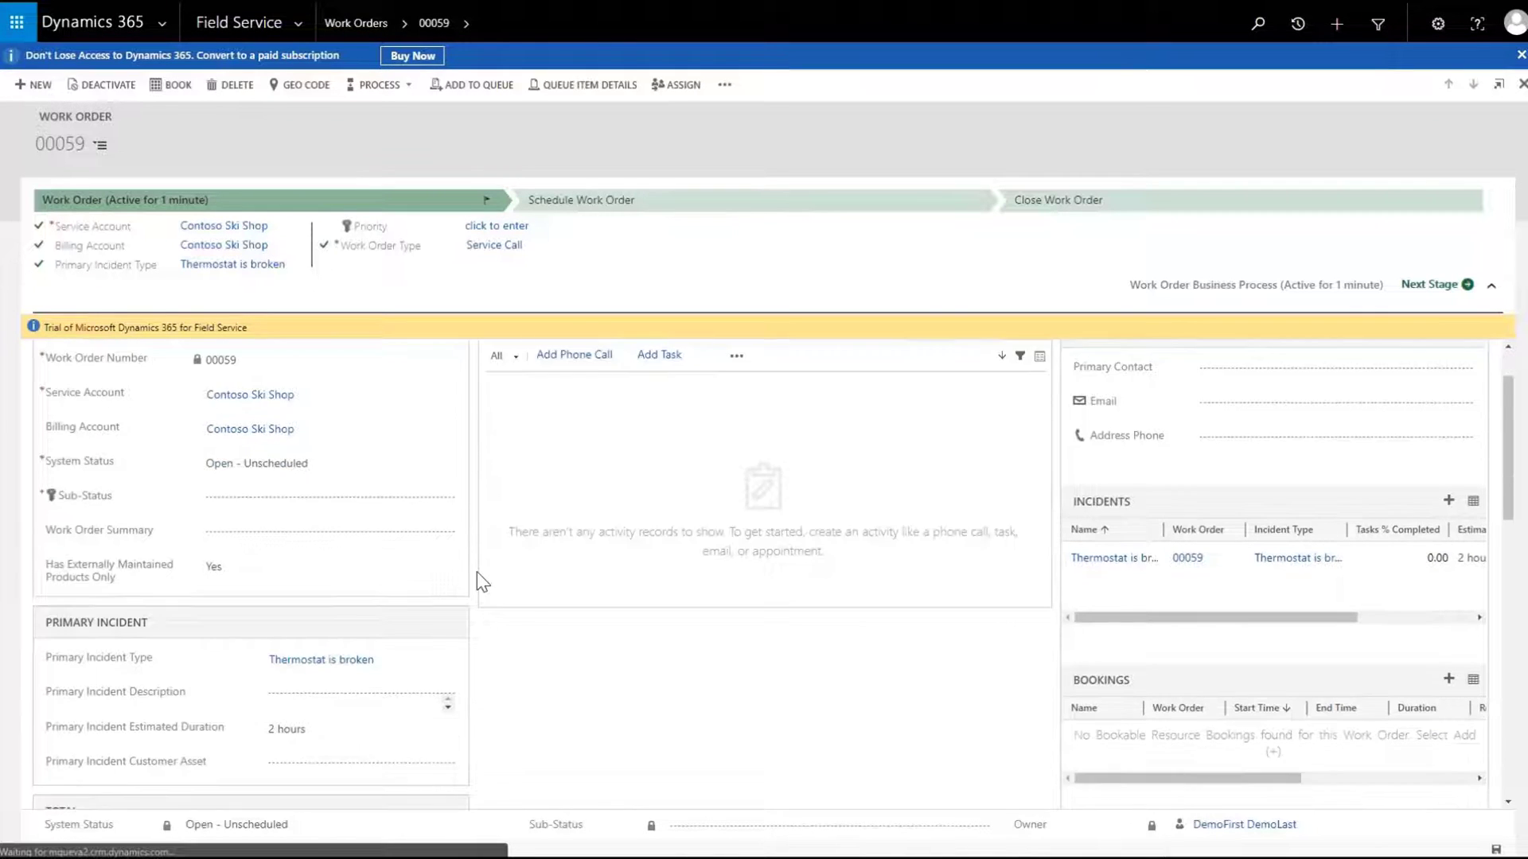
{"action": "scroll", "coordinate": [476, 571], "scroll_direction": "down", "scroll_amount": 2}
{"action": "scroll", "coordinate": [476, 573], "scroll_direction": "down", "scroll_amount": 3}
{"action": "scroll", "coordinate": [476, 573], "scroll_direction": "down", "scroll_amount": 2}
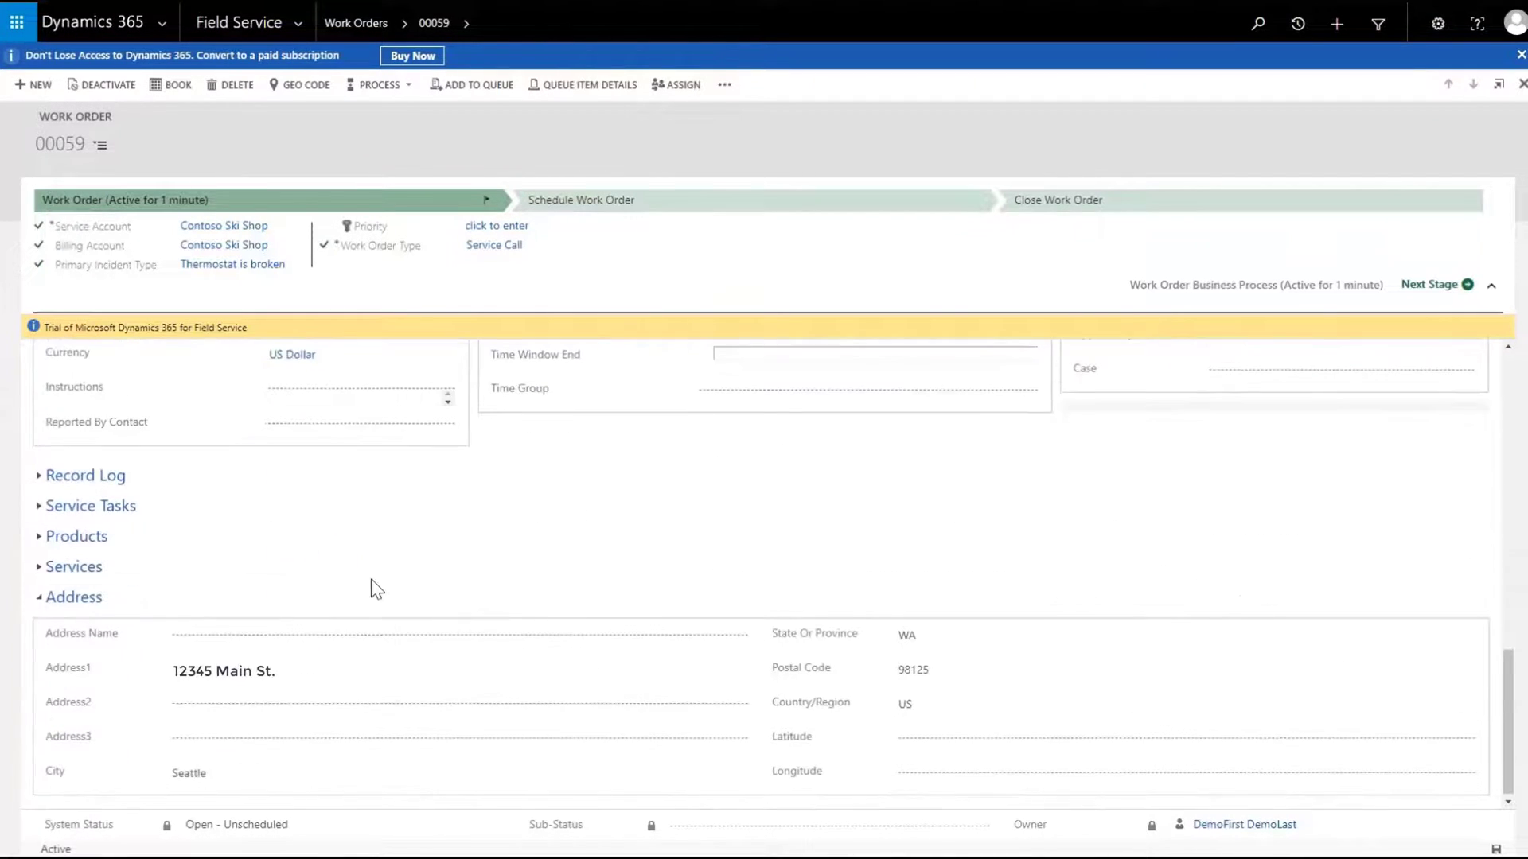
{"action": "left_click", "coordinate": [96, 535]}
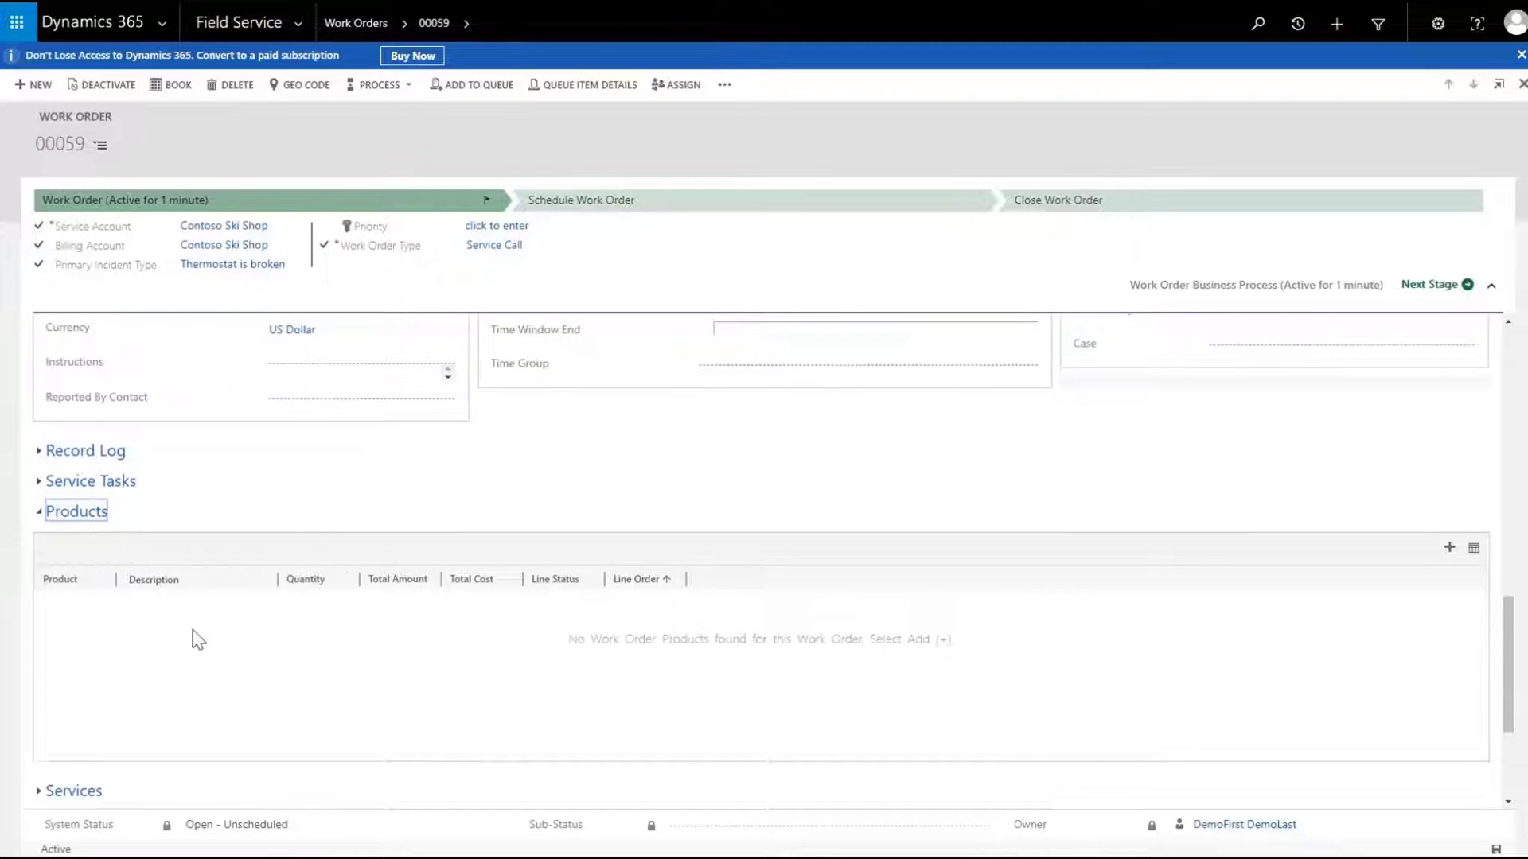
{"action": "right_click", "coordinate": [216, 645]}
{"action": "left_click", "coordinate": [272, 744]}
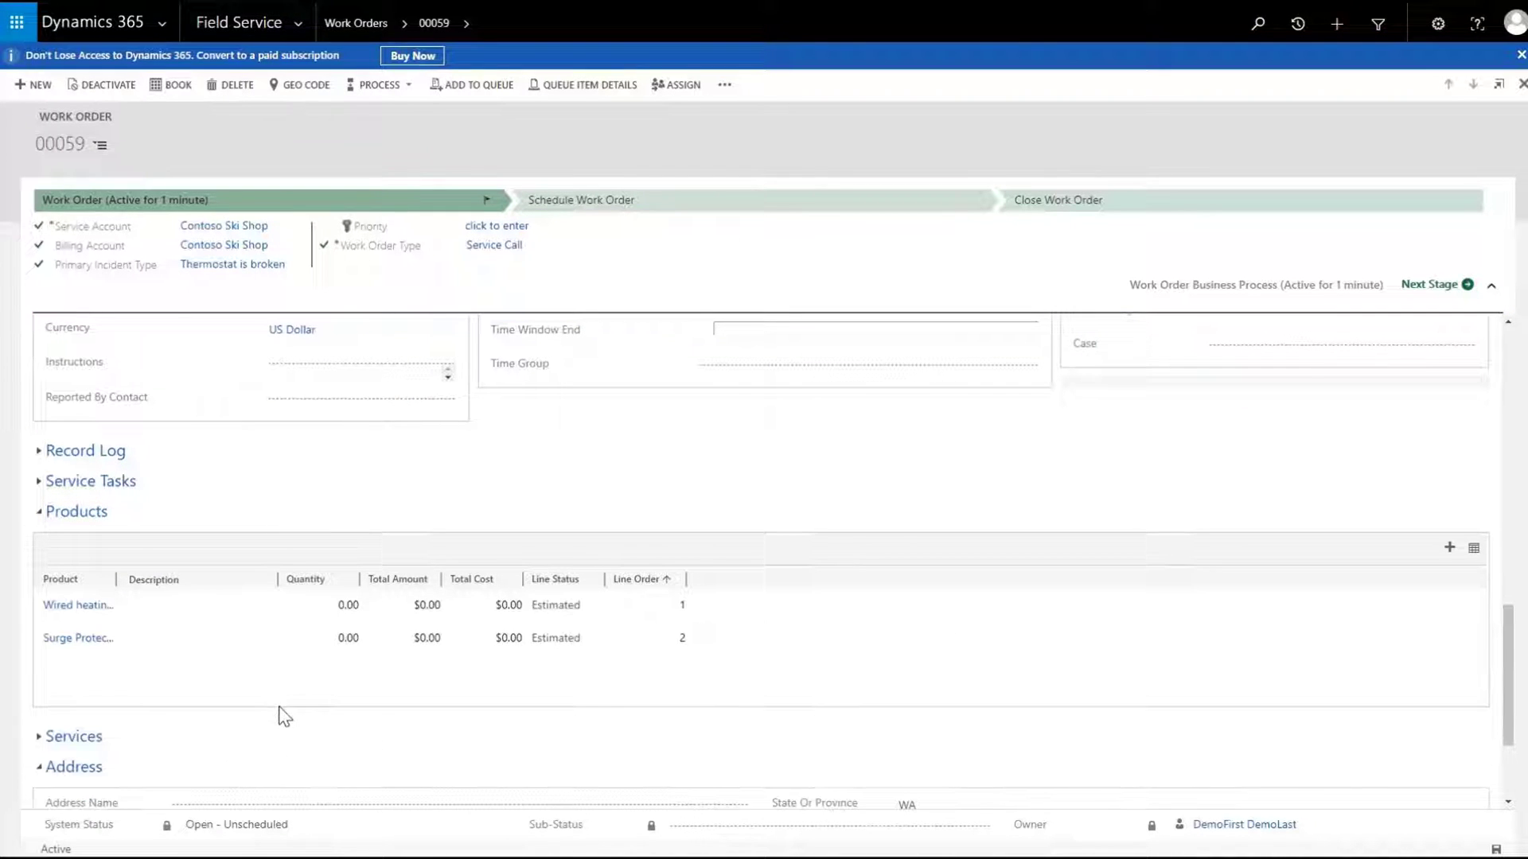
{"action": "left_click", "coordinate": [58, 740]}
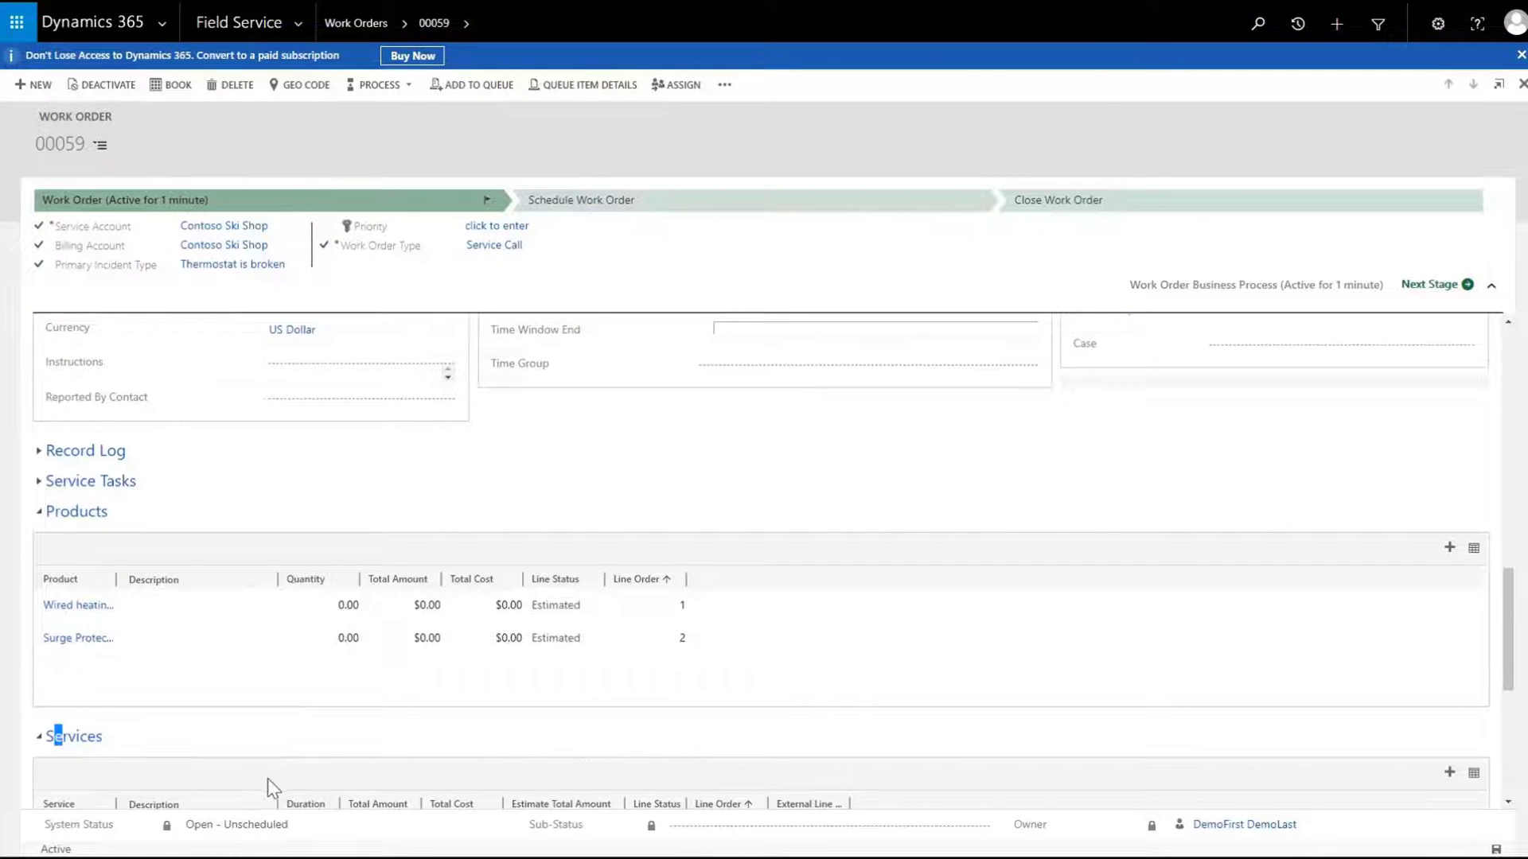
{"action": "scroll", "coordinate": [281, 757], "scroll_direction": "down", "scroll_amount": 2}
{"action": "right_click", "coordinate": [300, 697]}
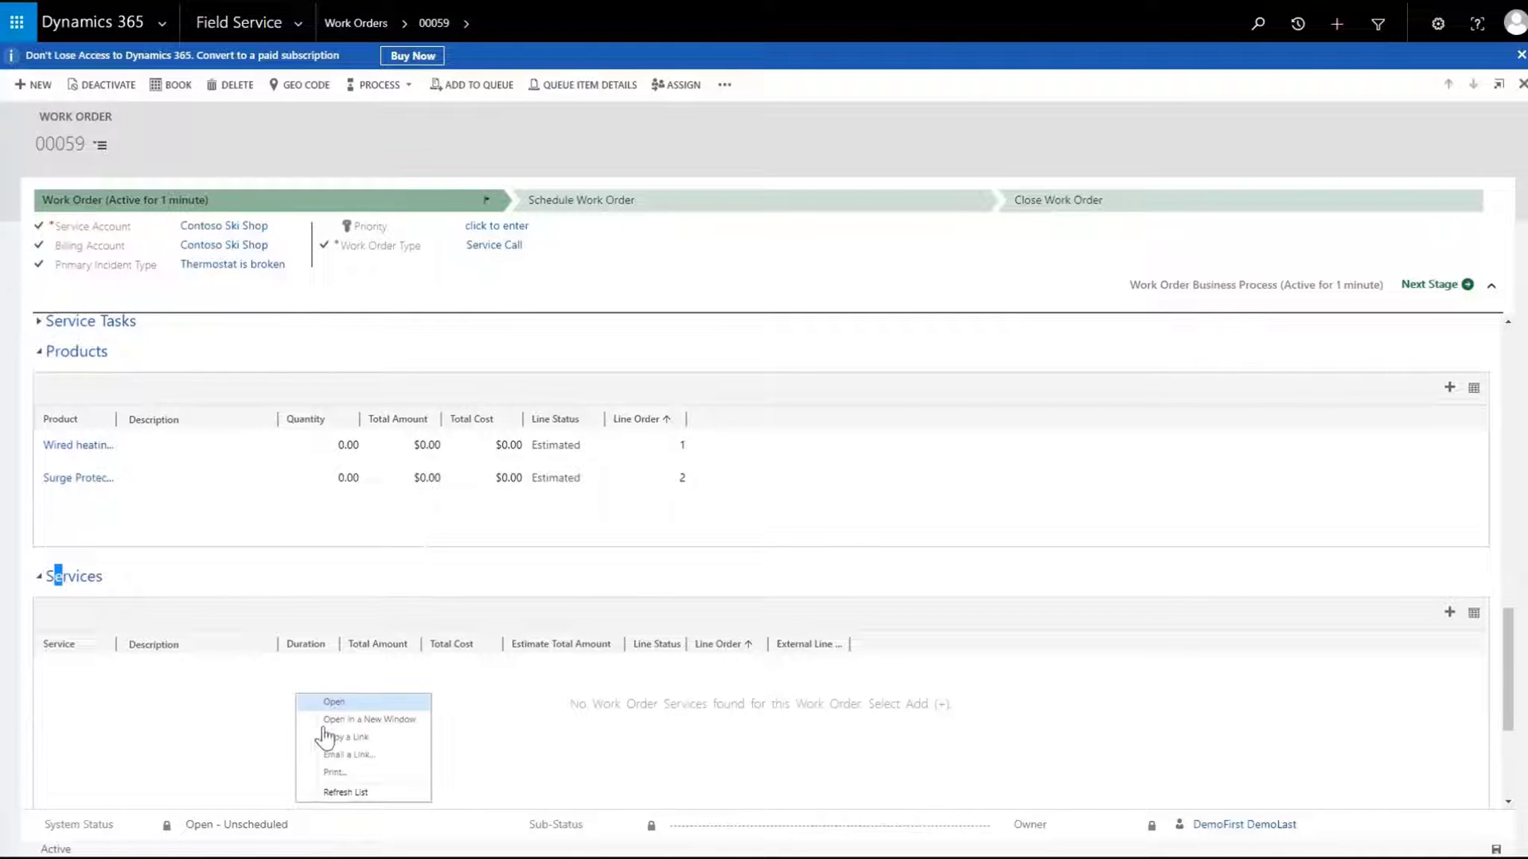
{"action": "left_click", "coordinate": [345, 793]}
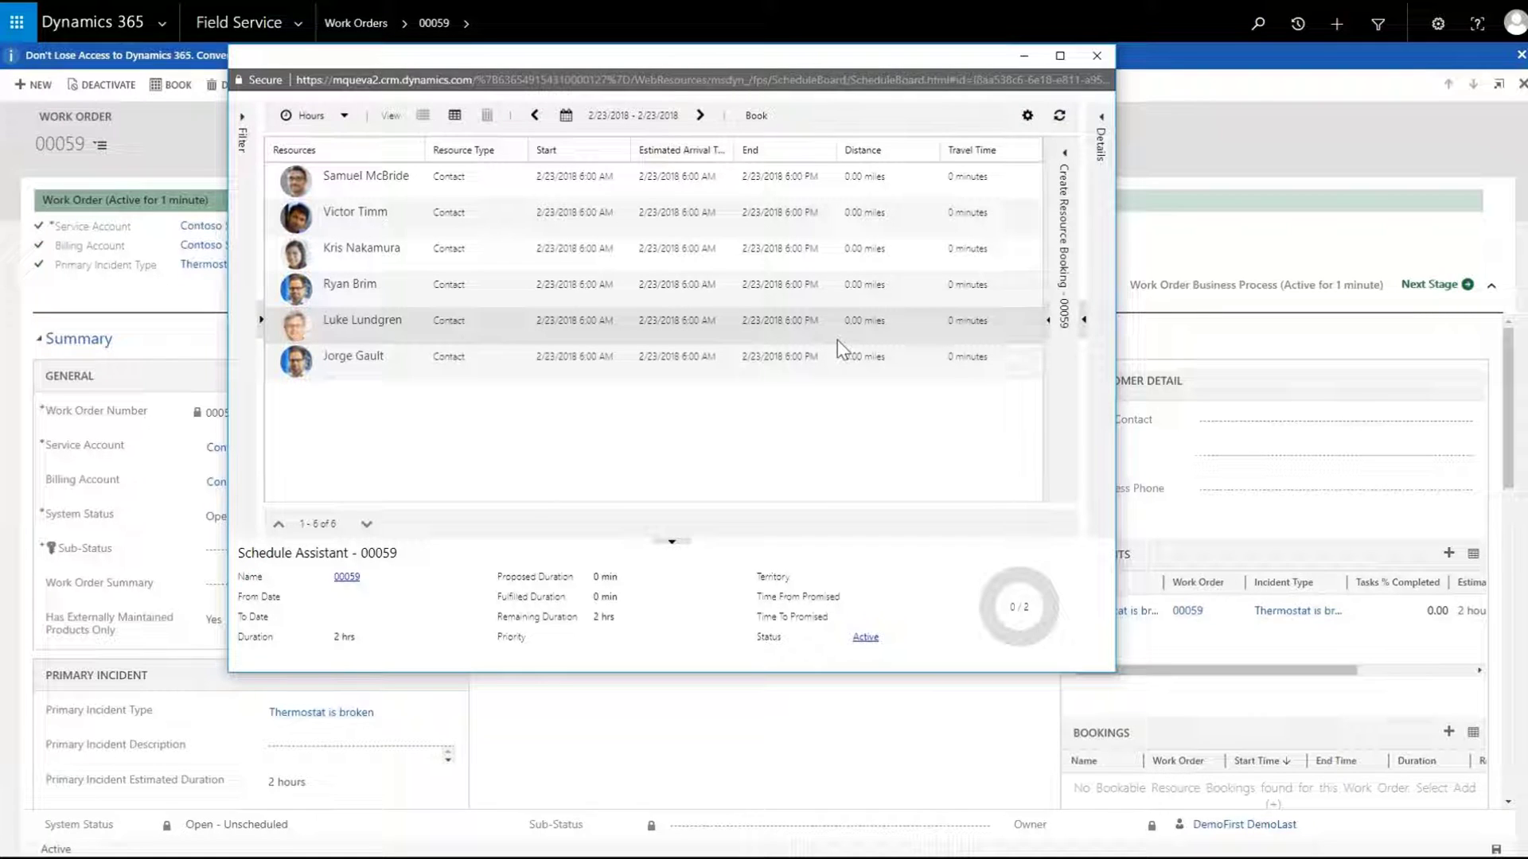
{"action": "left_click", "coordinate": [697, 296]}
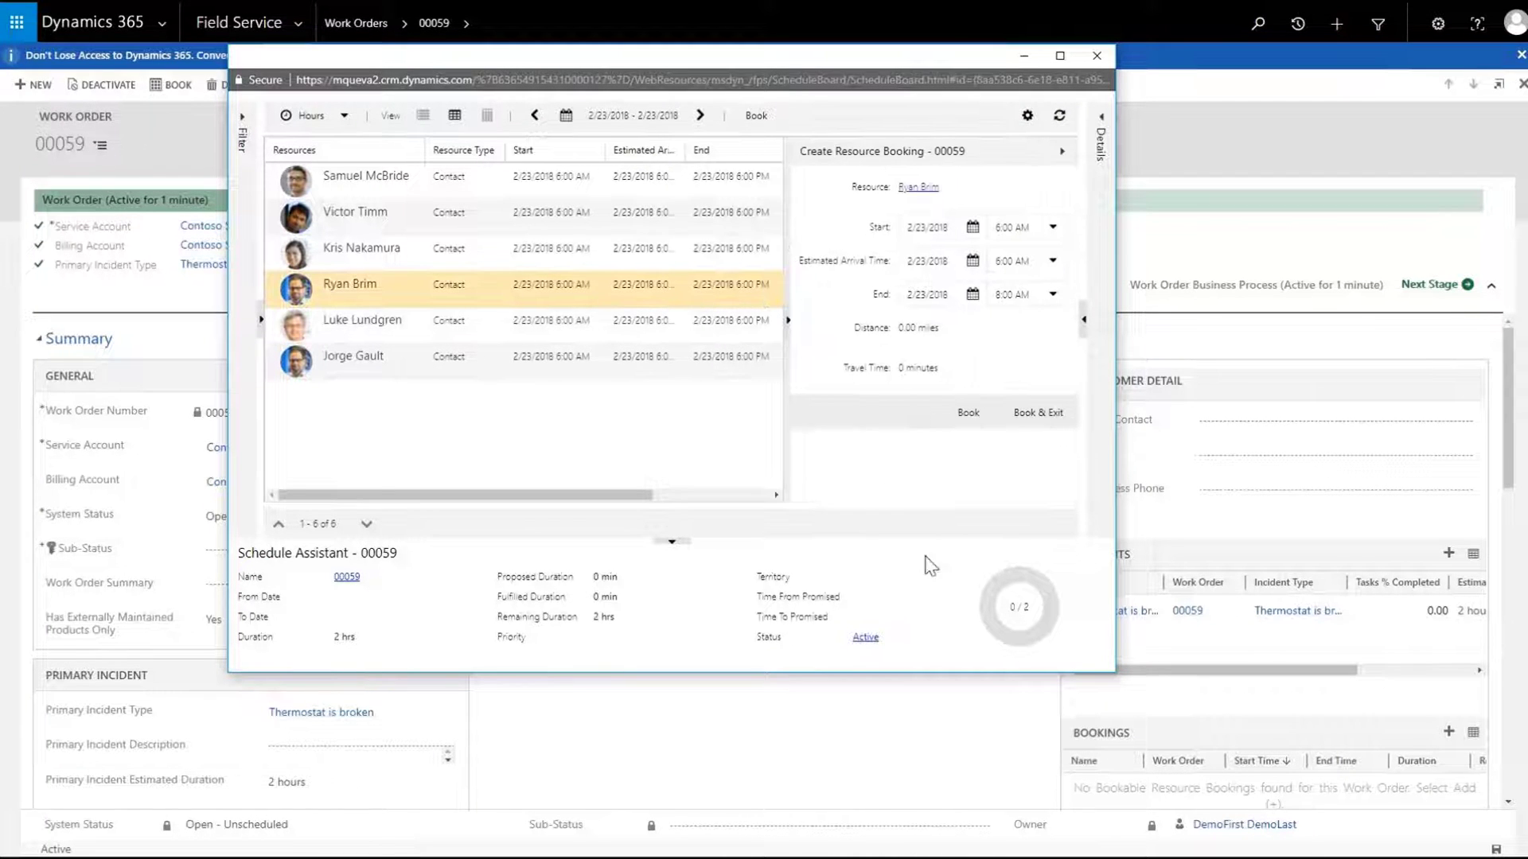
{"action": "left_click", "coordinate": [968, 412]}
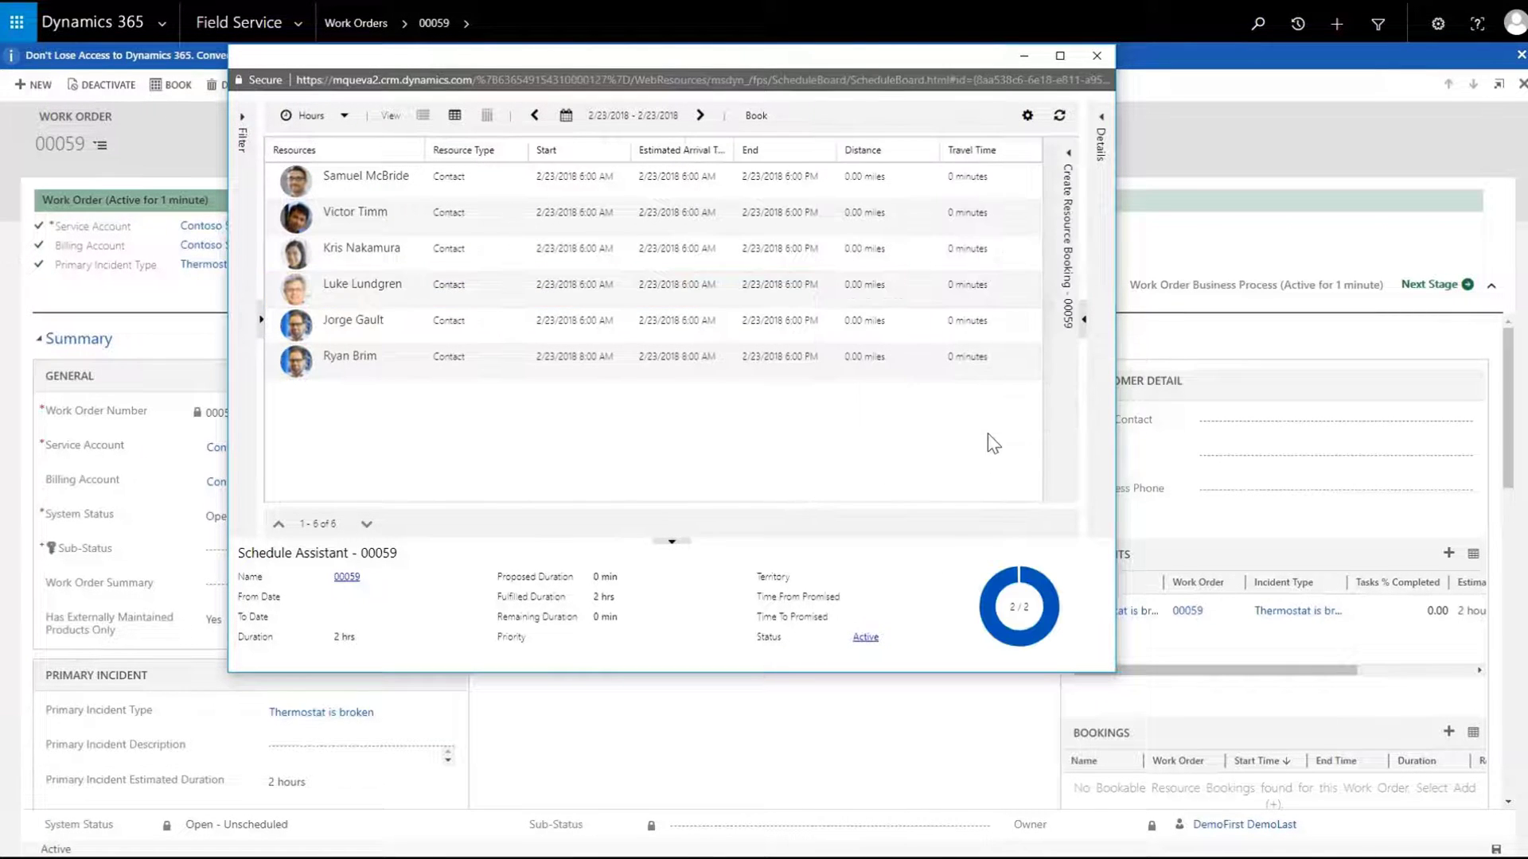
{"action": "left_click", "coordinate": [1099, 55]}
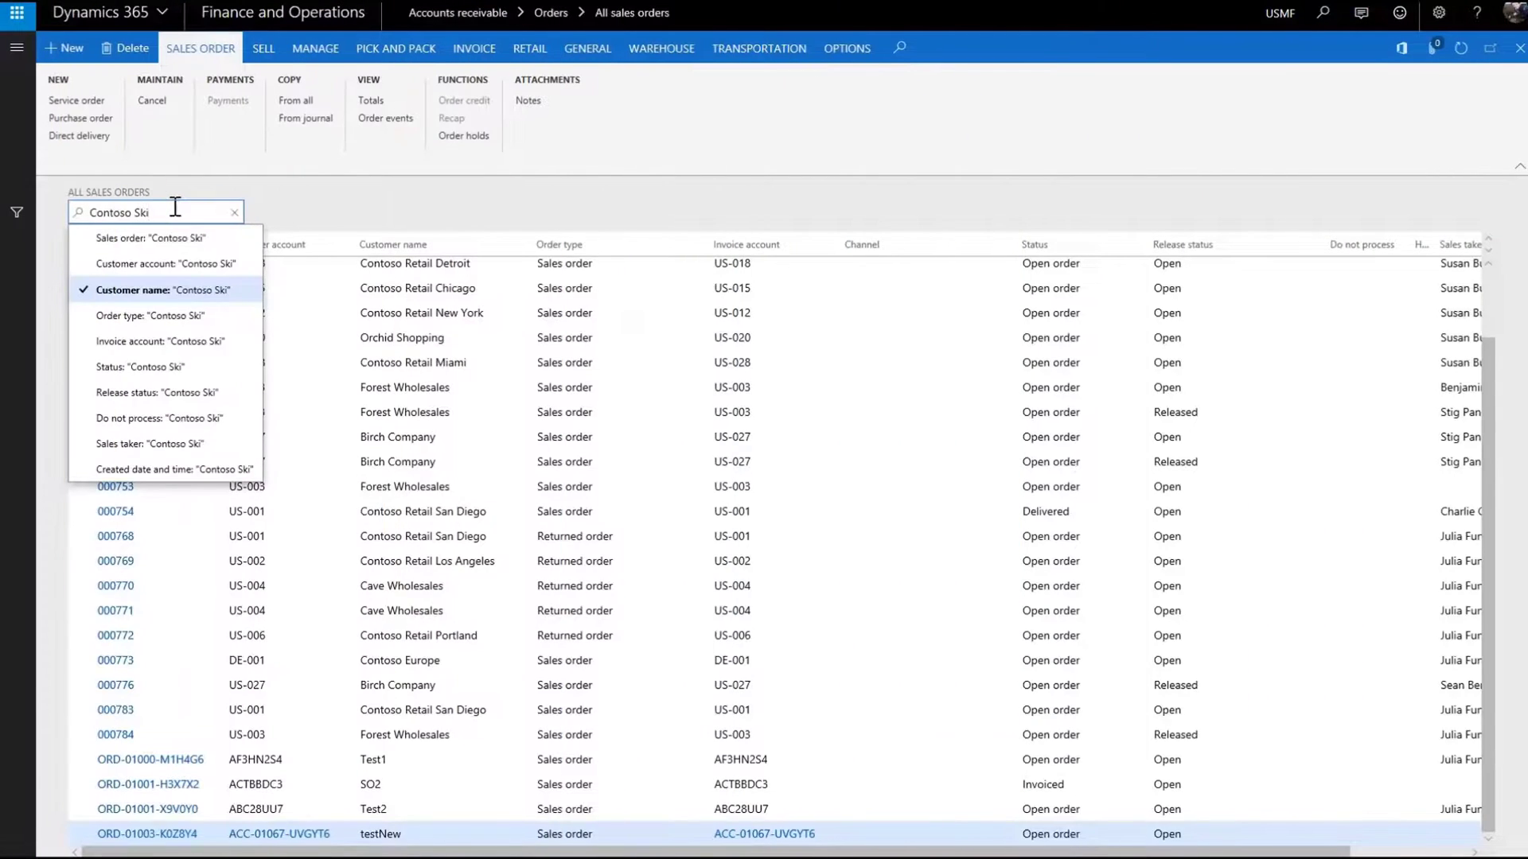
Filter sales orders to Contoso Ski, open order 00059, and show the HReg1 line's inventory transactions
{"action": "key", "text": "Return"}
{"action": "left_click", "coordinate": [112, 269]}
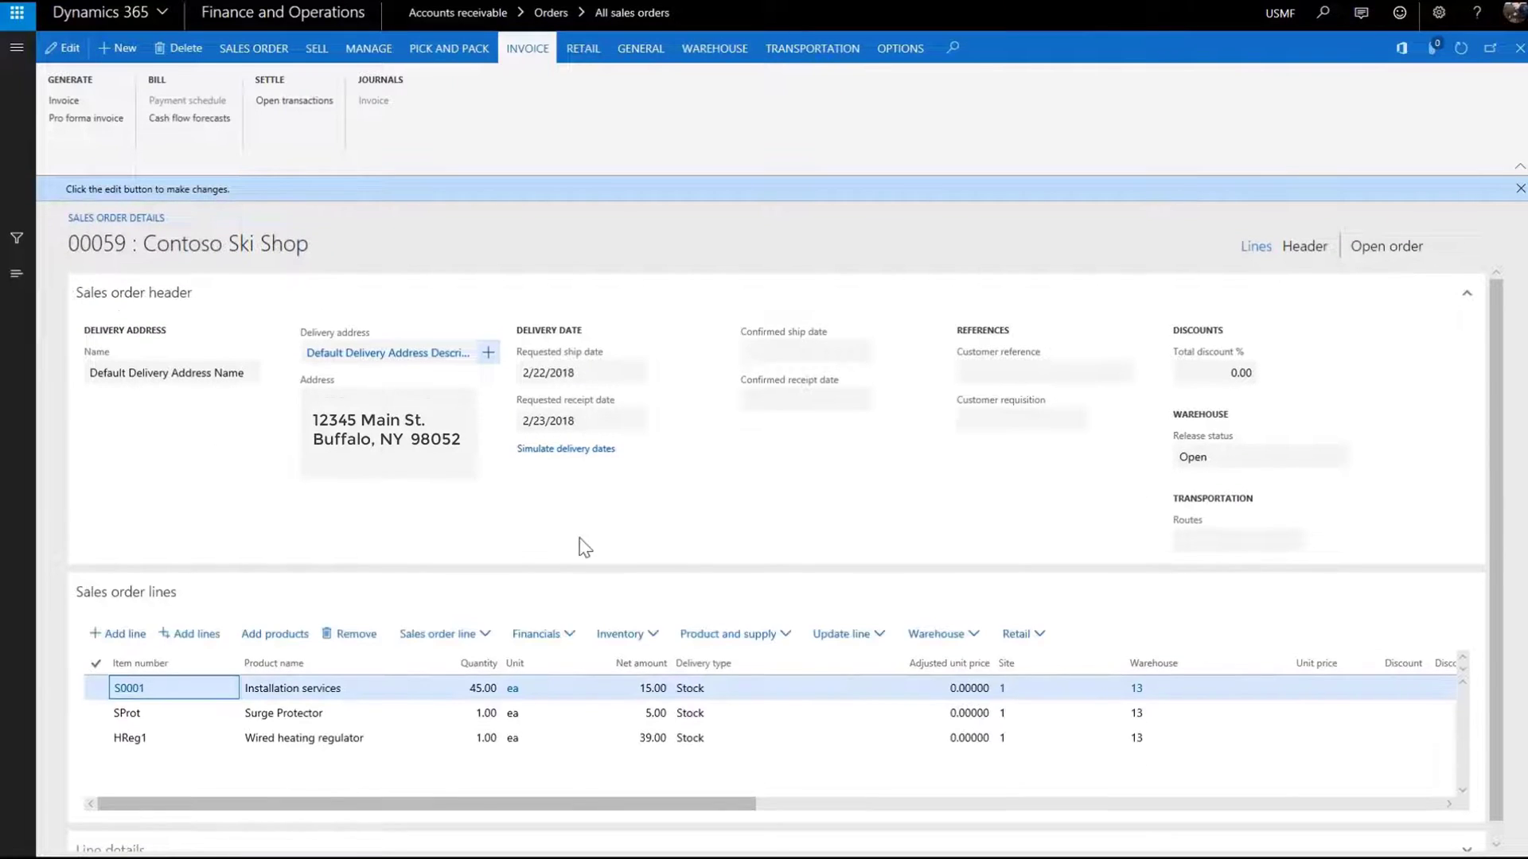
{"action": "left_click", "coordinate": [1293, 282]}
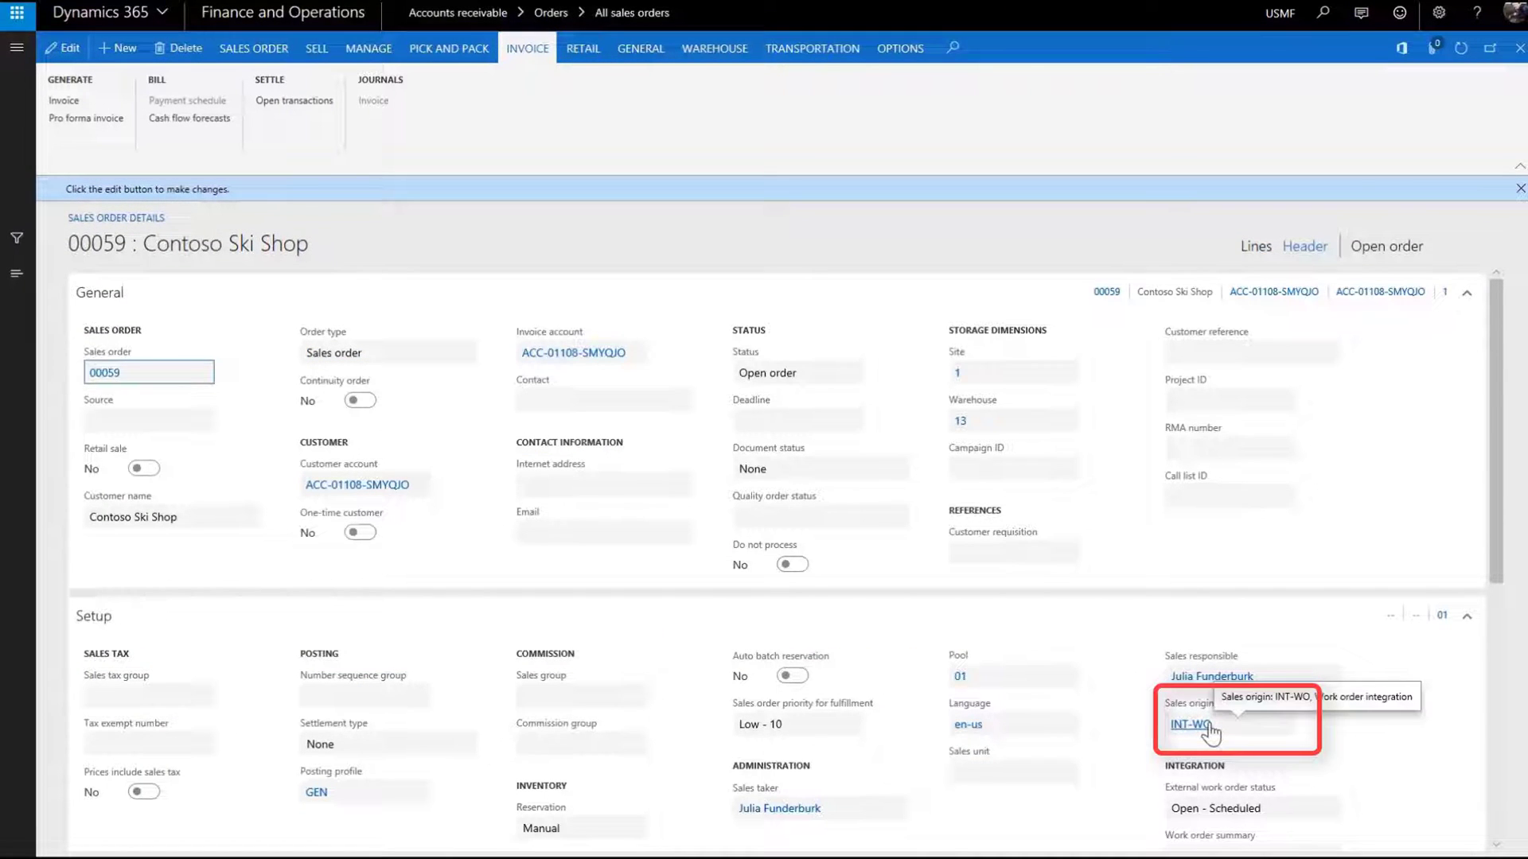
{"action": "left_click", "coordinate": [1256, 249]}
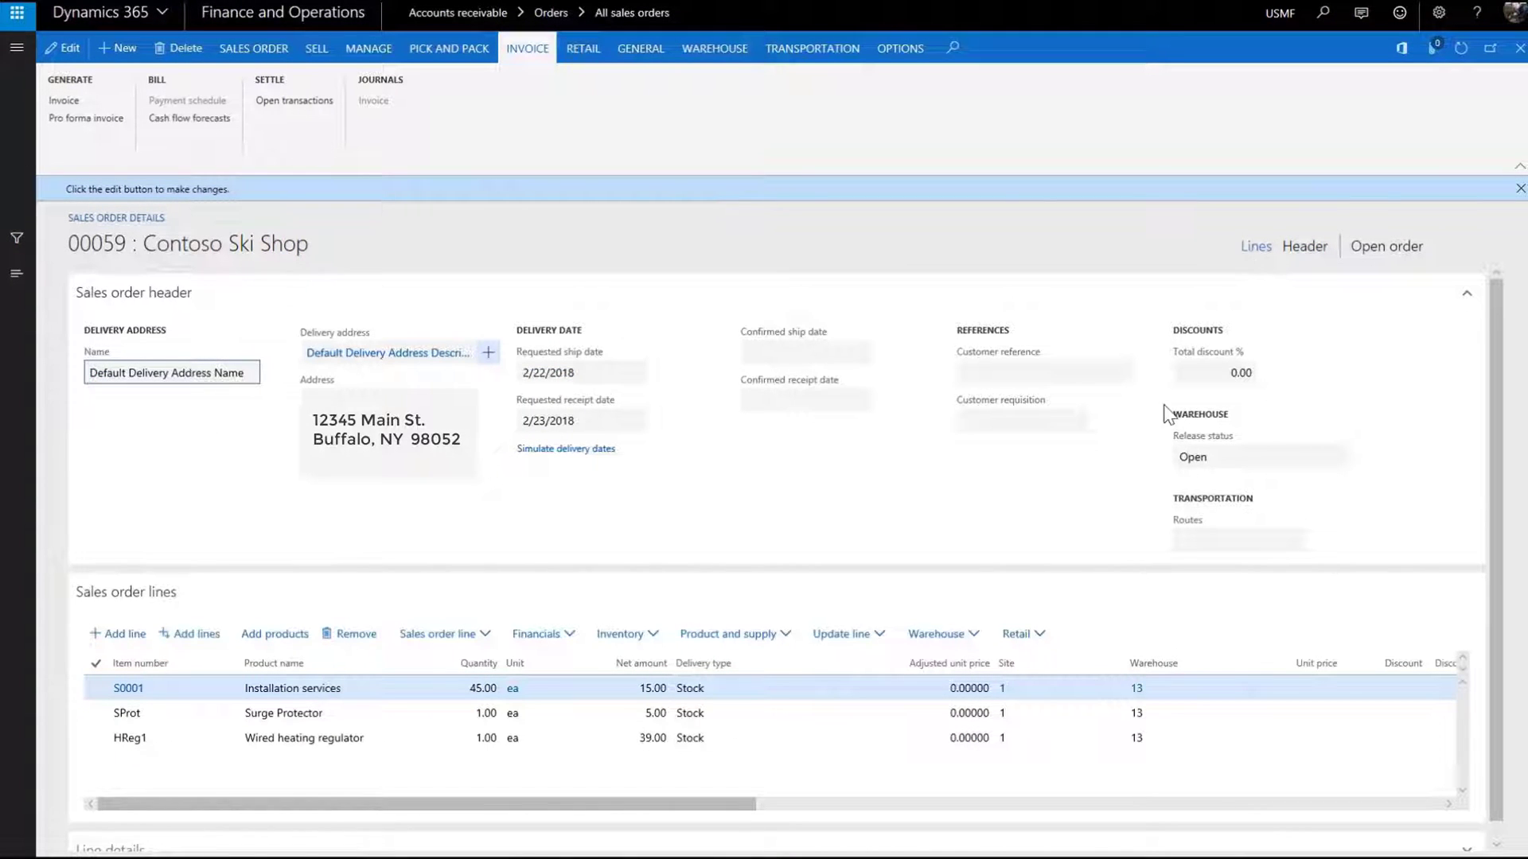
{"action": "left_click", "coordinate": [557, 743]}
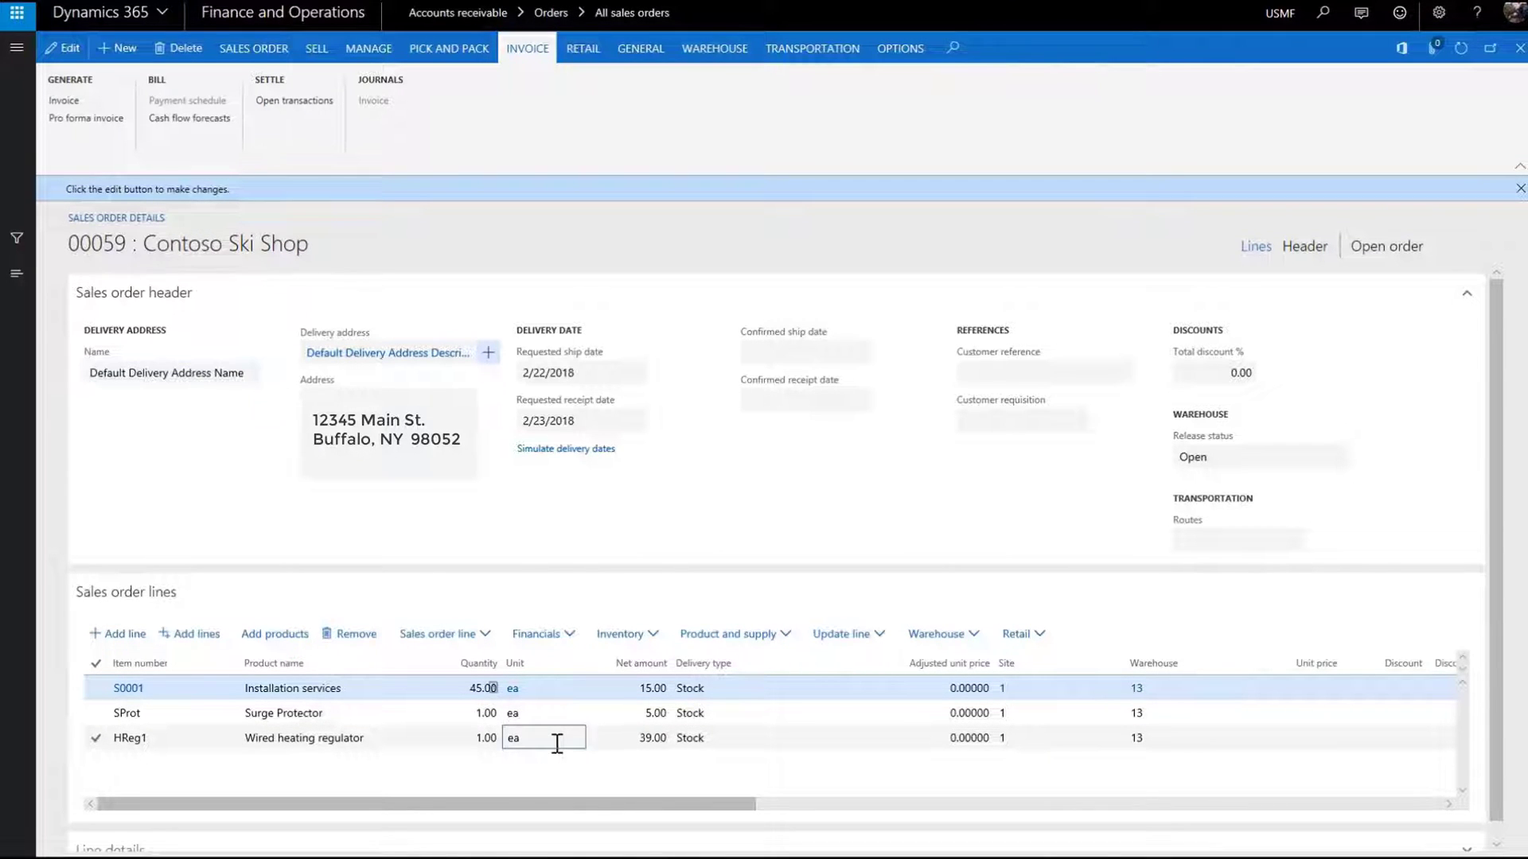
{"action": "left_click", "coordinate": [656, 640]}
{"action": "left_click", "coordinate": [666, 290]}
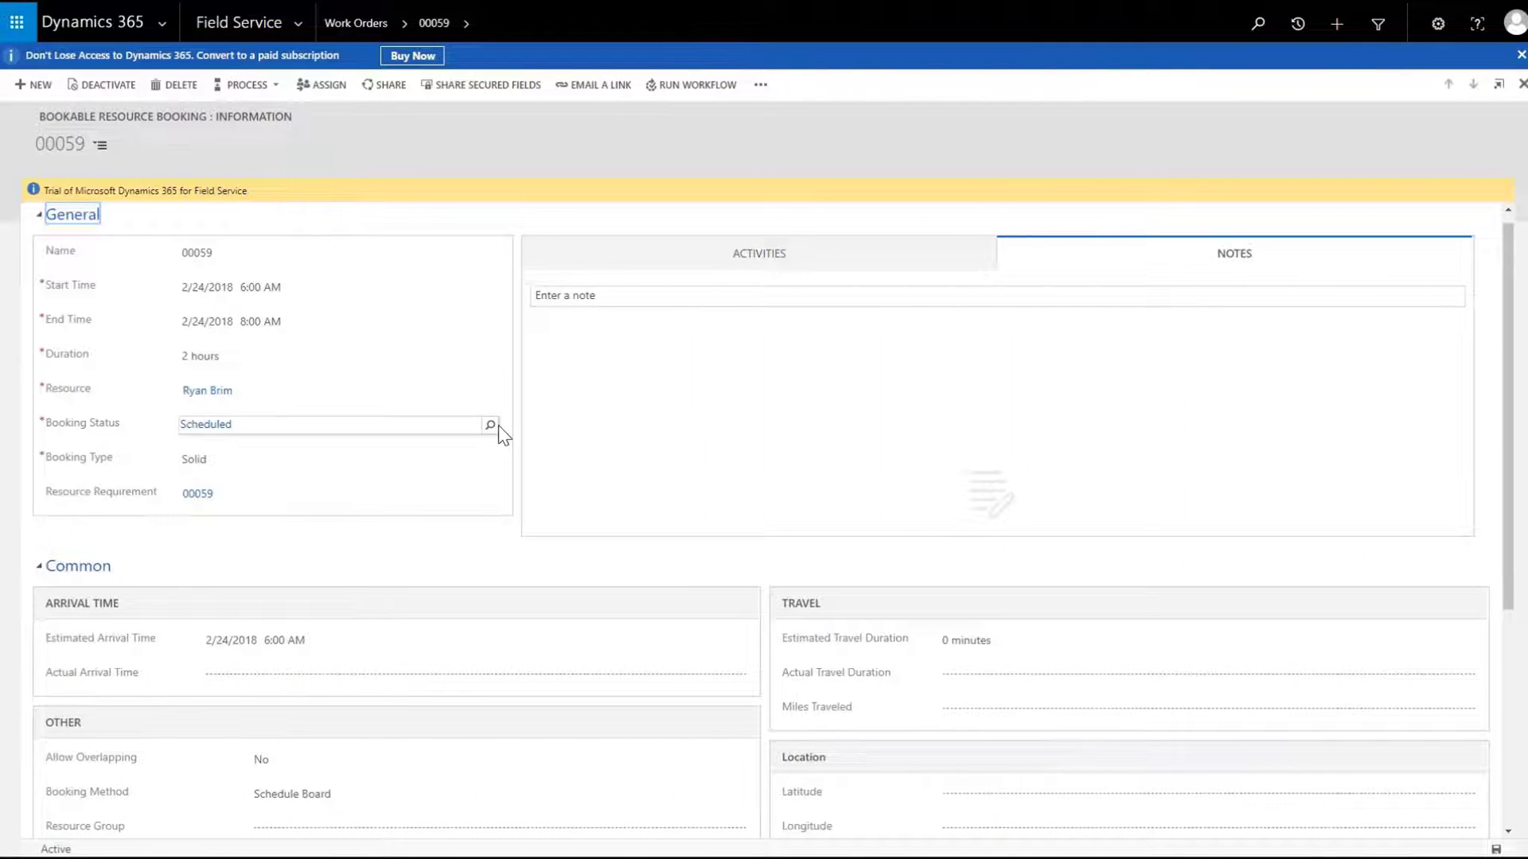
Set the 00059 booking status to In Progress and start entering the actual arrival date
{"action": "left_click", "coordinate": [491, 427]}
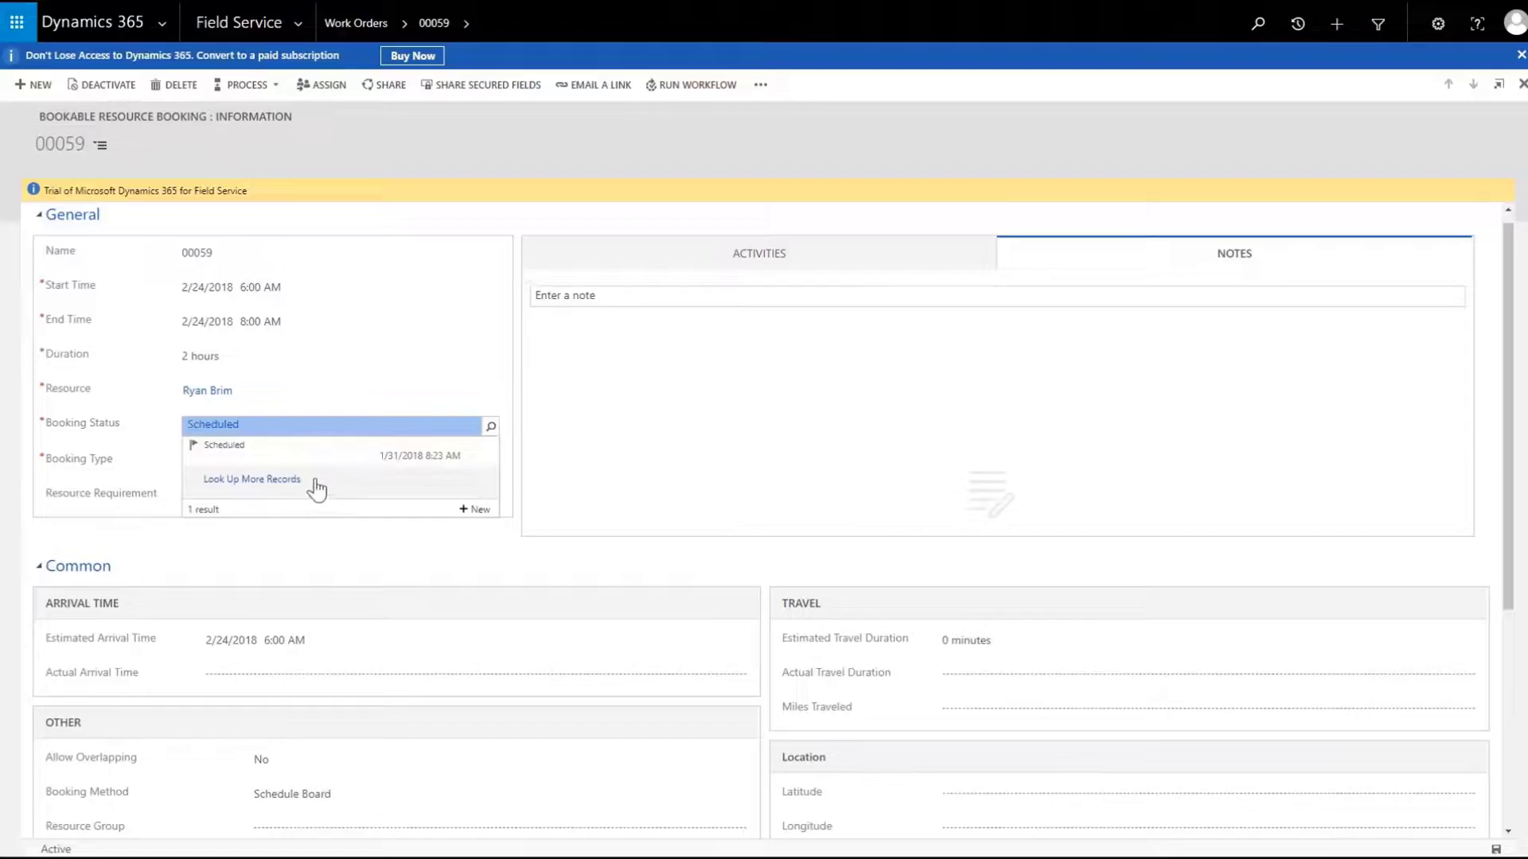
{"action": "left_click", "coordinate": [252, 479]}
{"action": "left_click", "coordinate": [607, 526]}
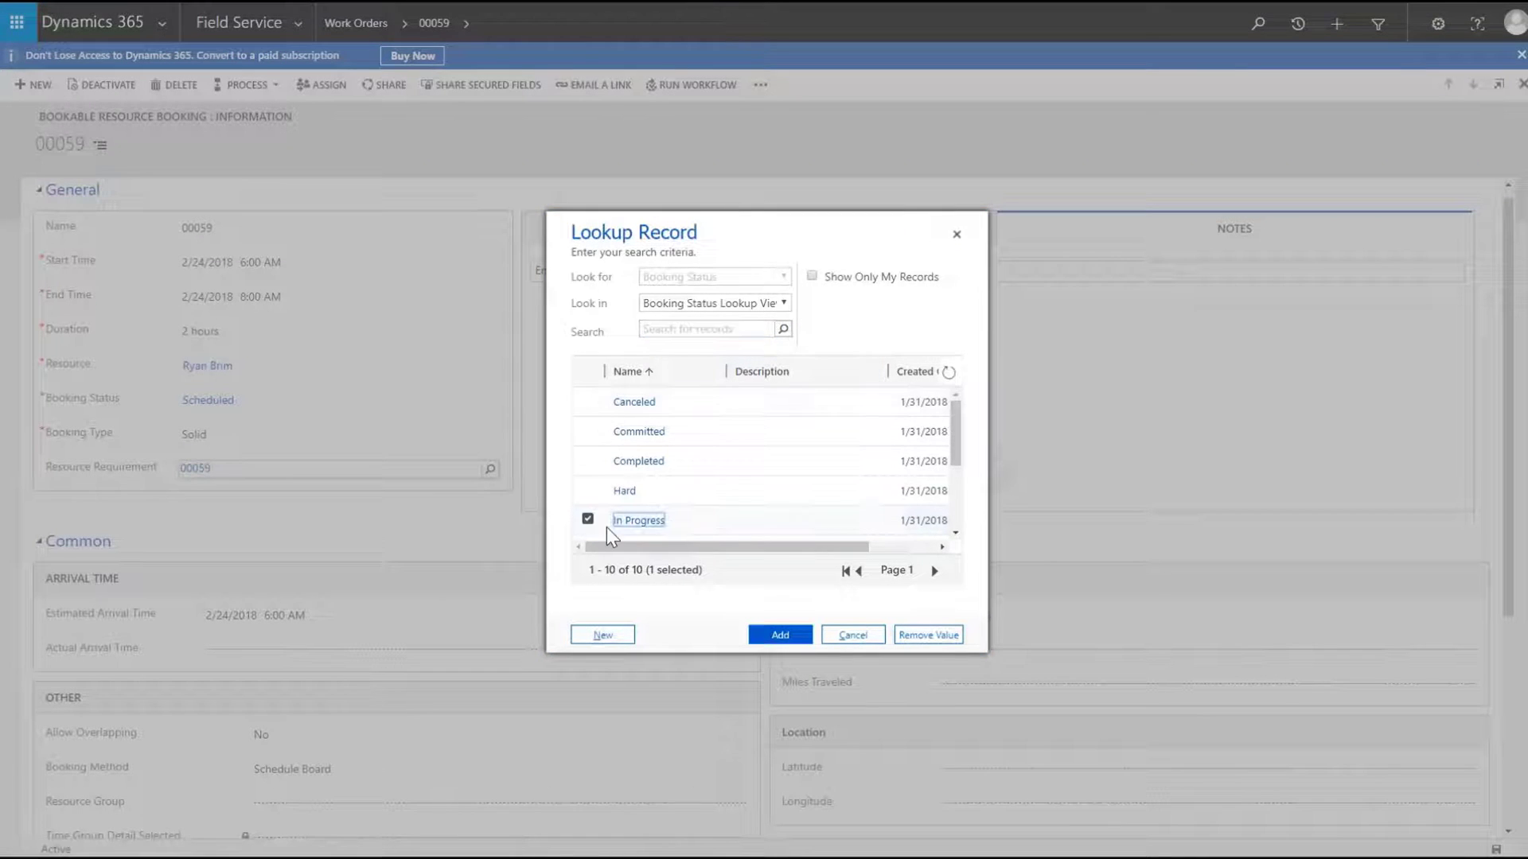
{"action": "left_click", "coordinate": [779, 638]}
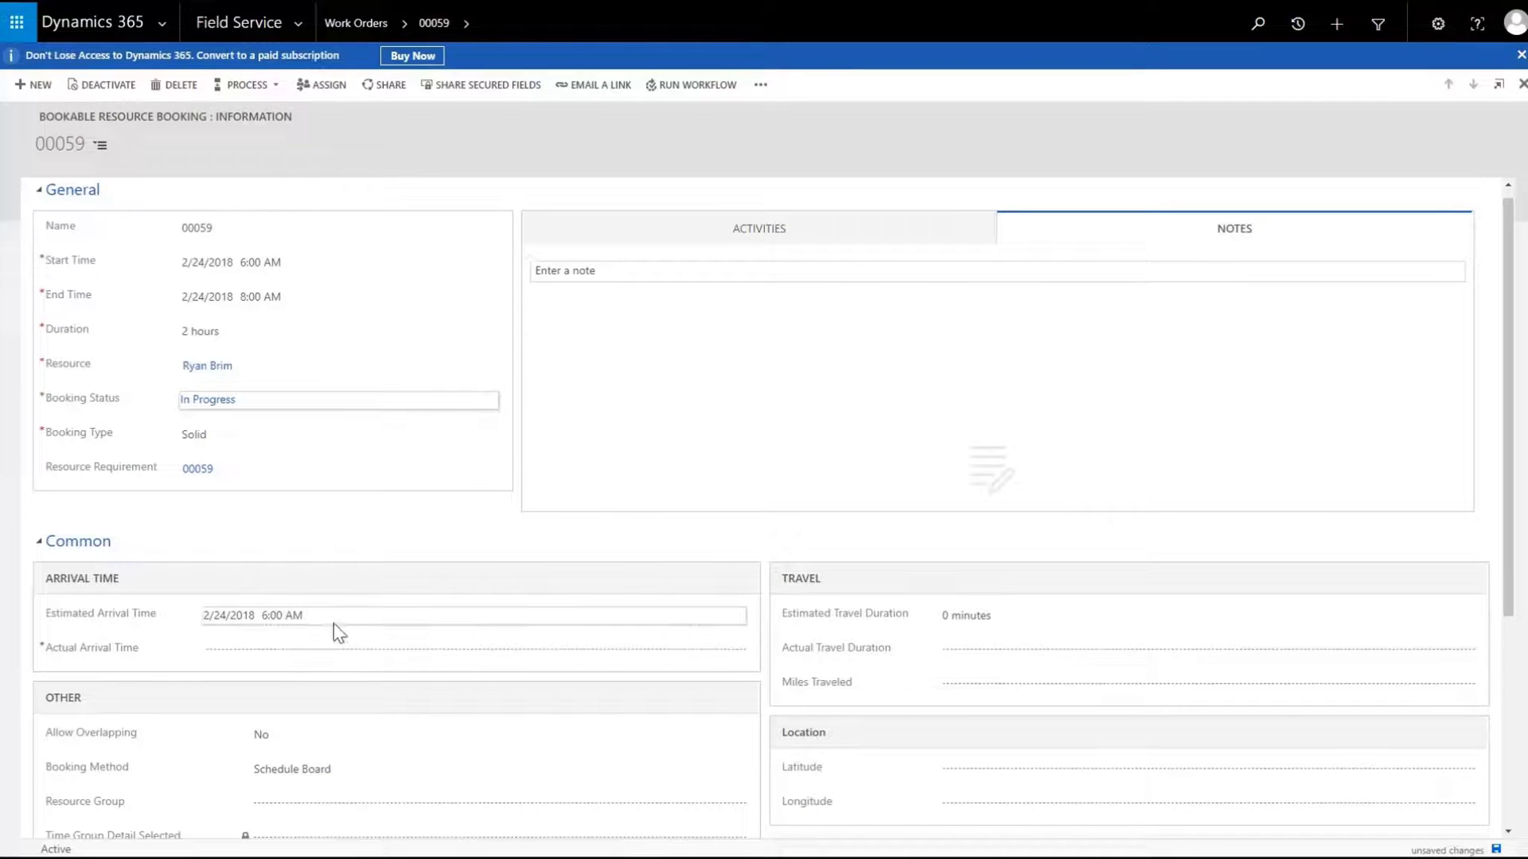
{"action": "left_click", "coordinate": [268, 651]}
{"action": "left_click", "coordinate": [469, 651]}
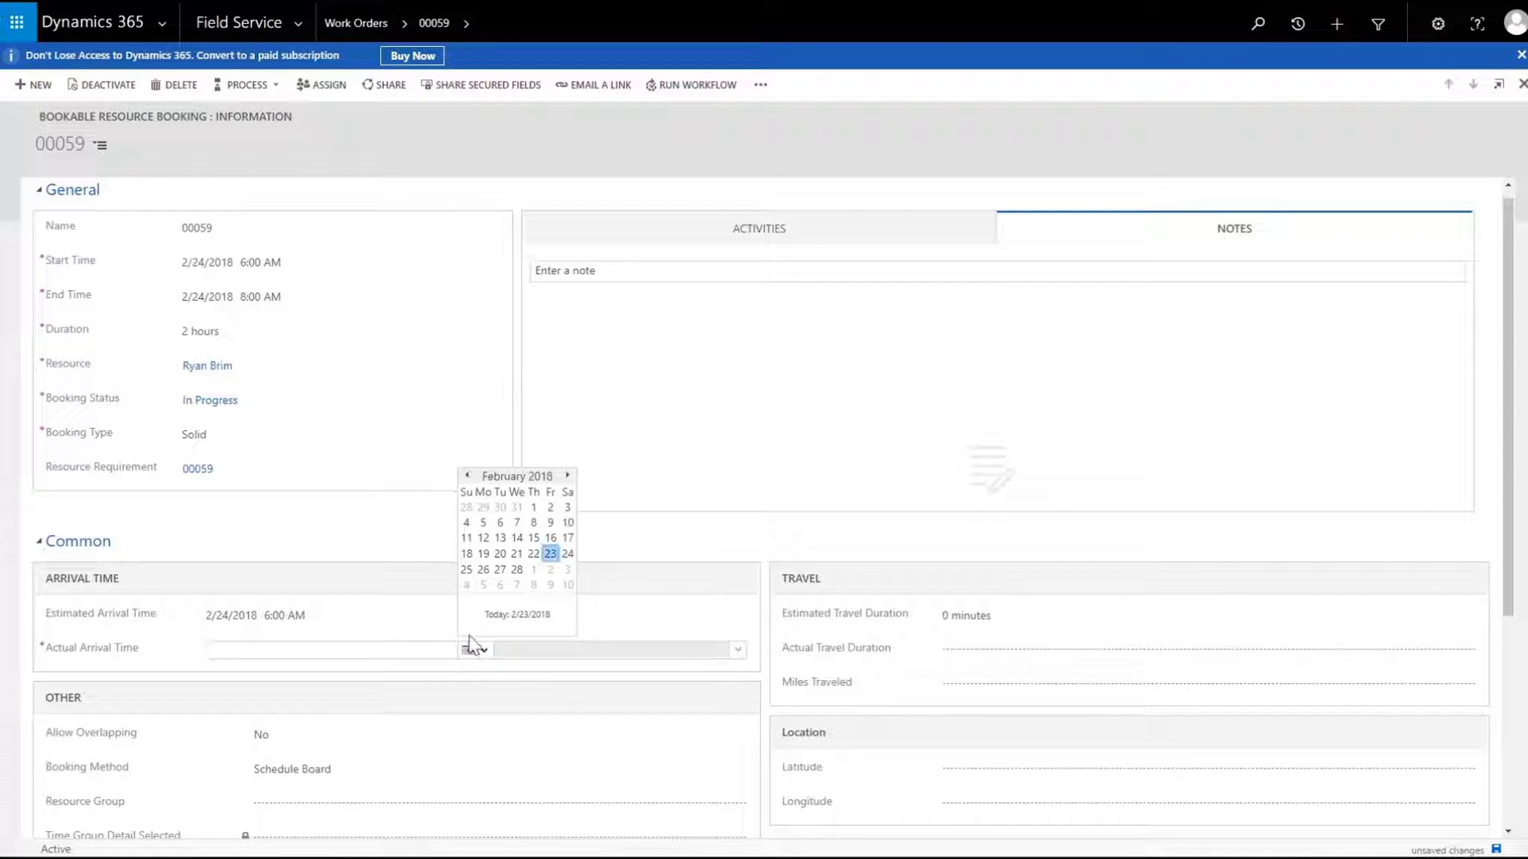
Save the booking with arrival date the 24th, then mark Surge Protector Used with quantity 2
{"action": "left_click", "coordinate": [567, 554]}
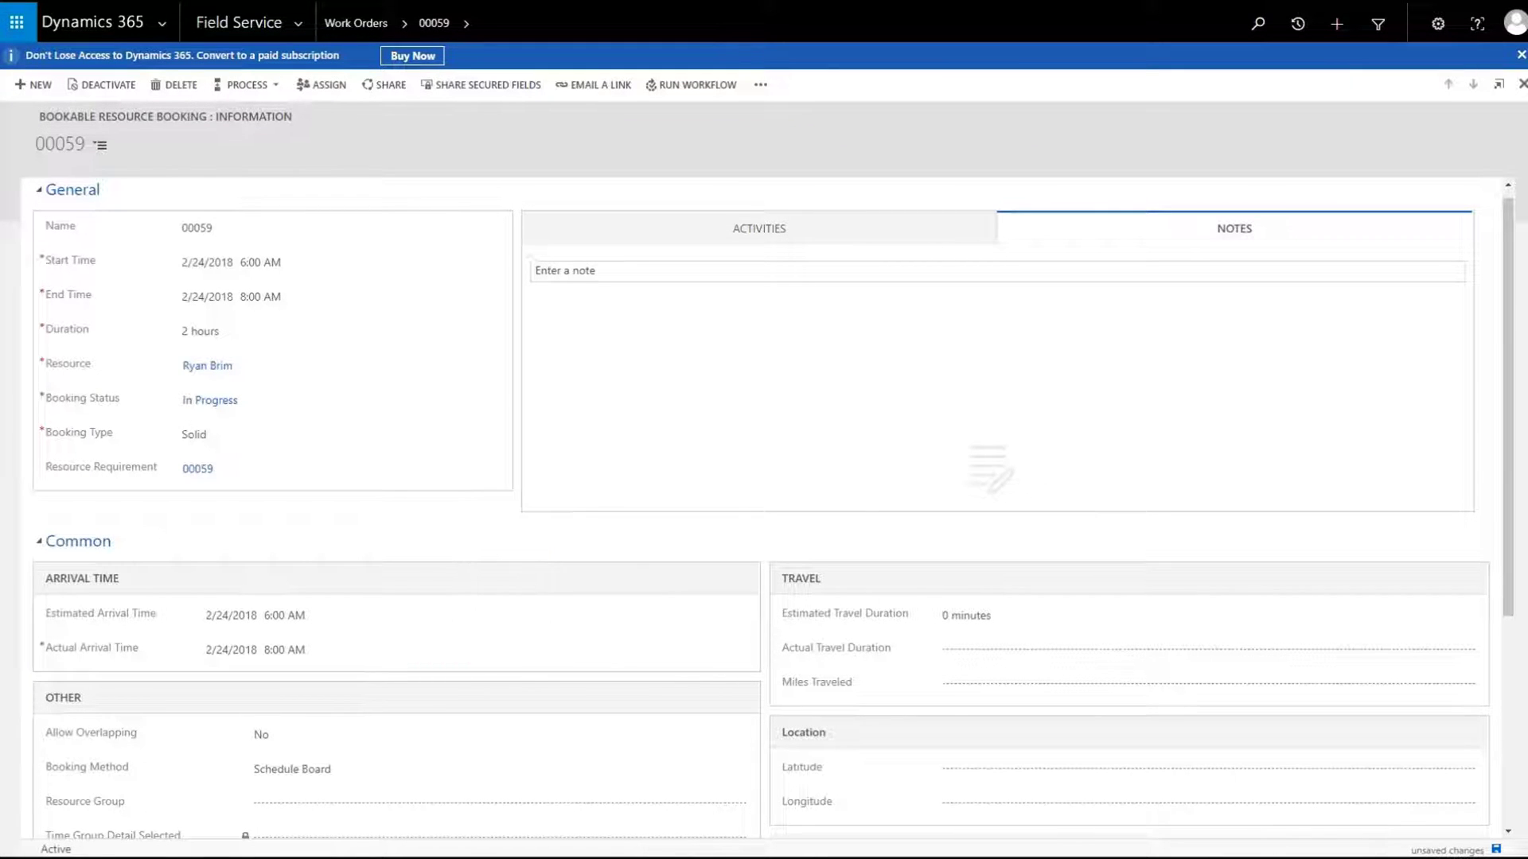
{"action": "left_click", "coordinate": [1497, 850]}
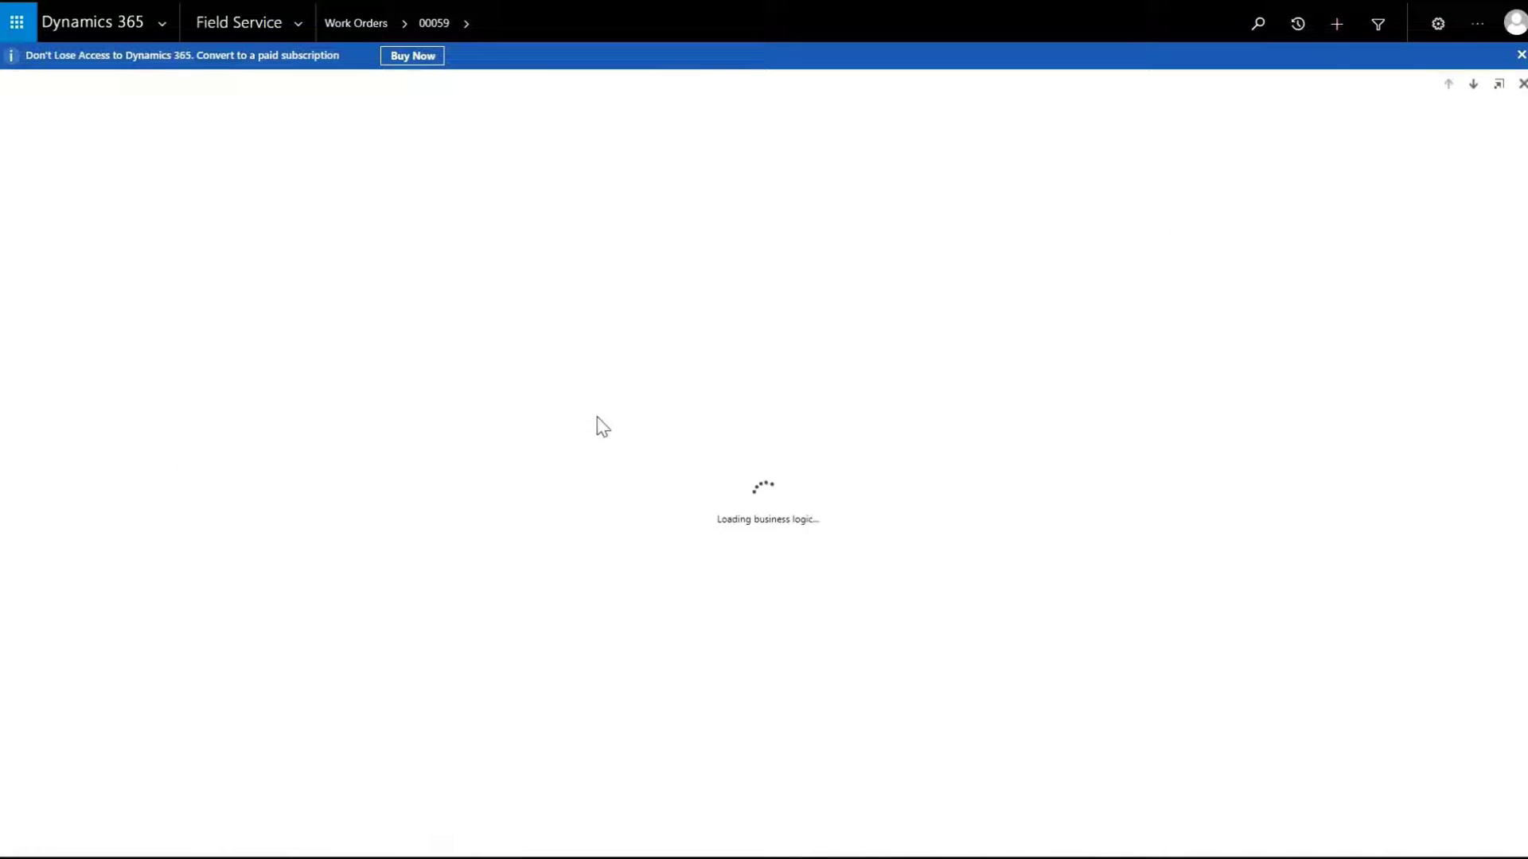
{"action": "scroll", "coordinate": [515, 705], "scroll_direction": "down", "scroll_amount": 1}
{"action": "scroll", "coordinate": [515, 682], "scroll_direction": "down", "scroll_amount": 5}
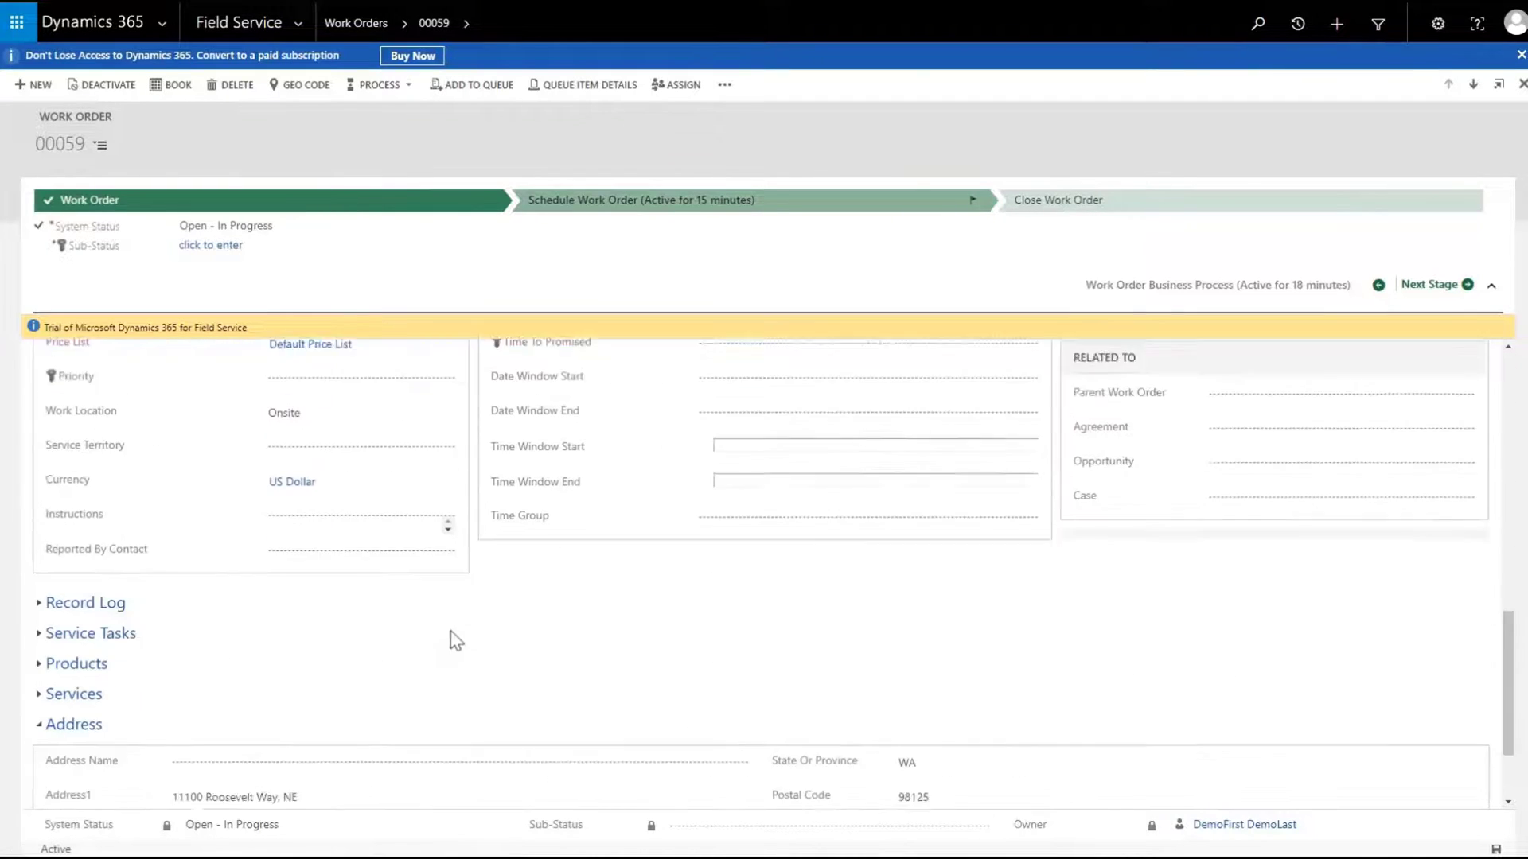
{"action": "scroll", "coordinate": [449, 638], "scroll_direction": "down", "scroll_amount": 1}
{"action": "left_click", "coordinate": [71, 617]}
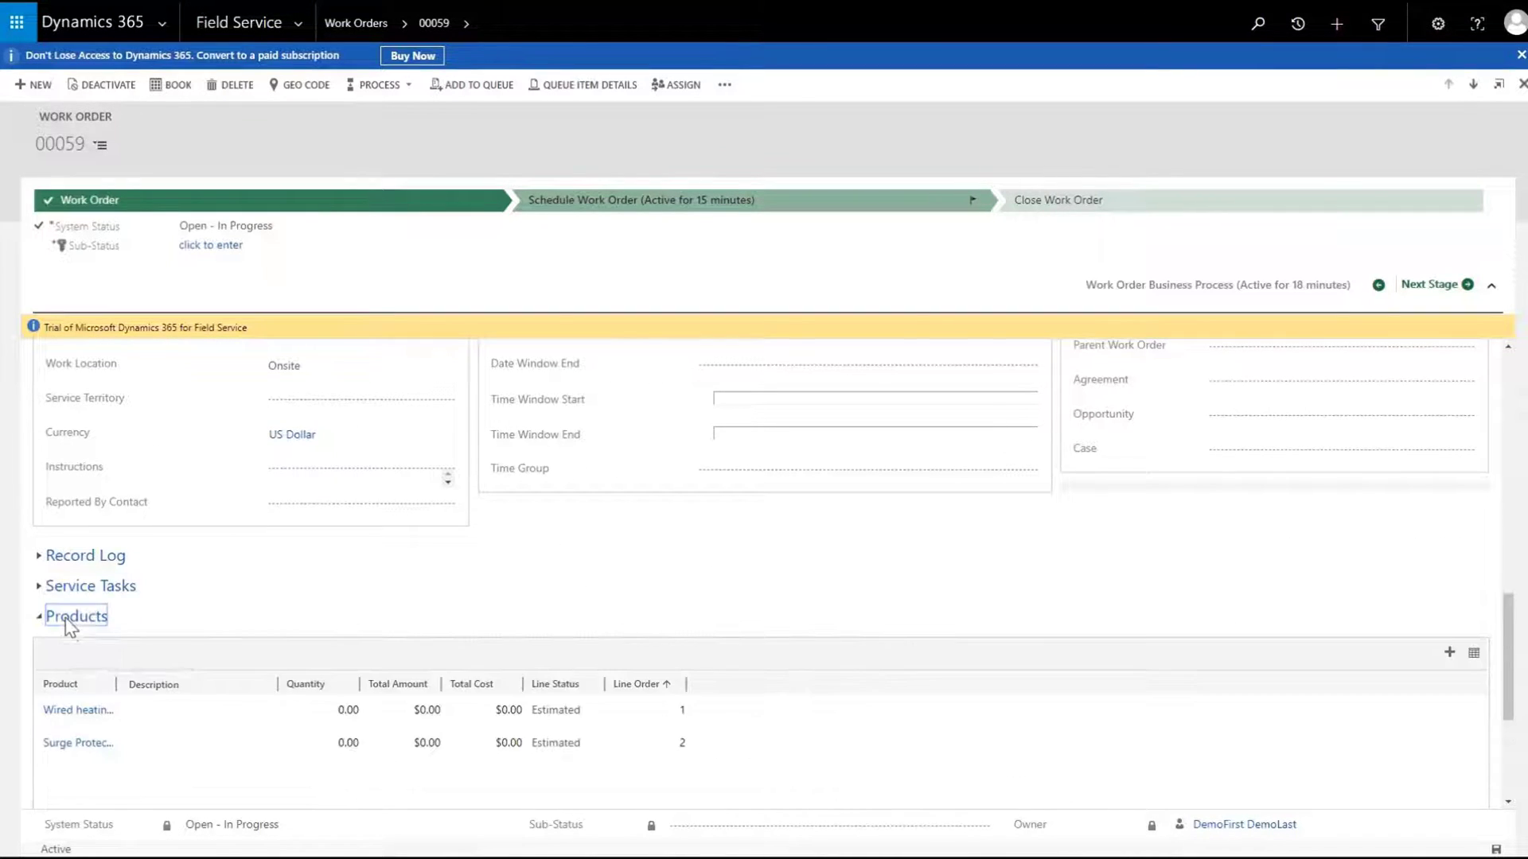
{"action": "scroll", "coordinate": [823, 716], "scroll_direction": "down", "scroll_amount": 1}
{"action": "double_click", "coordinate": [823, 717]}
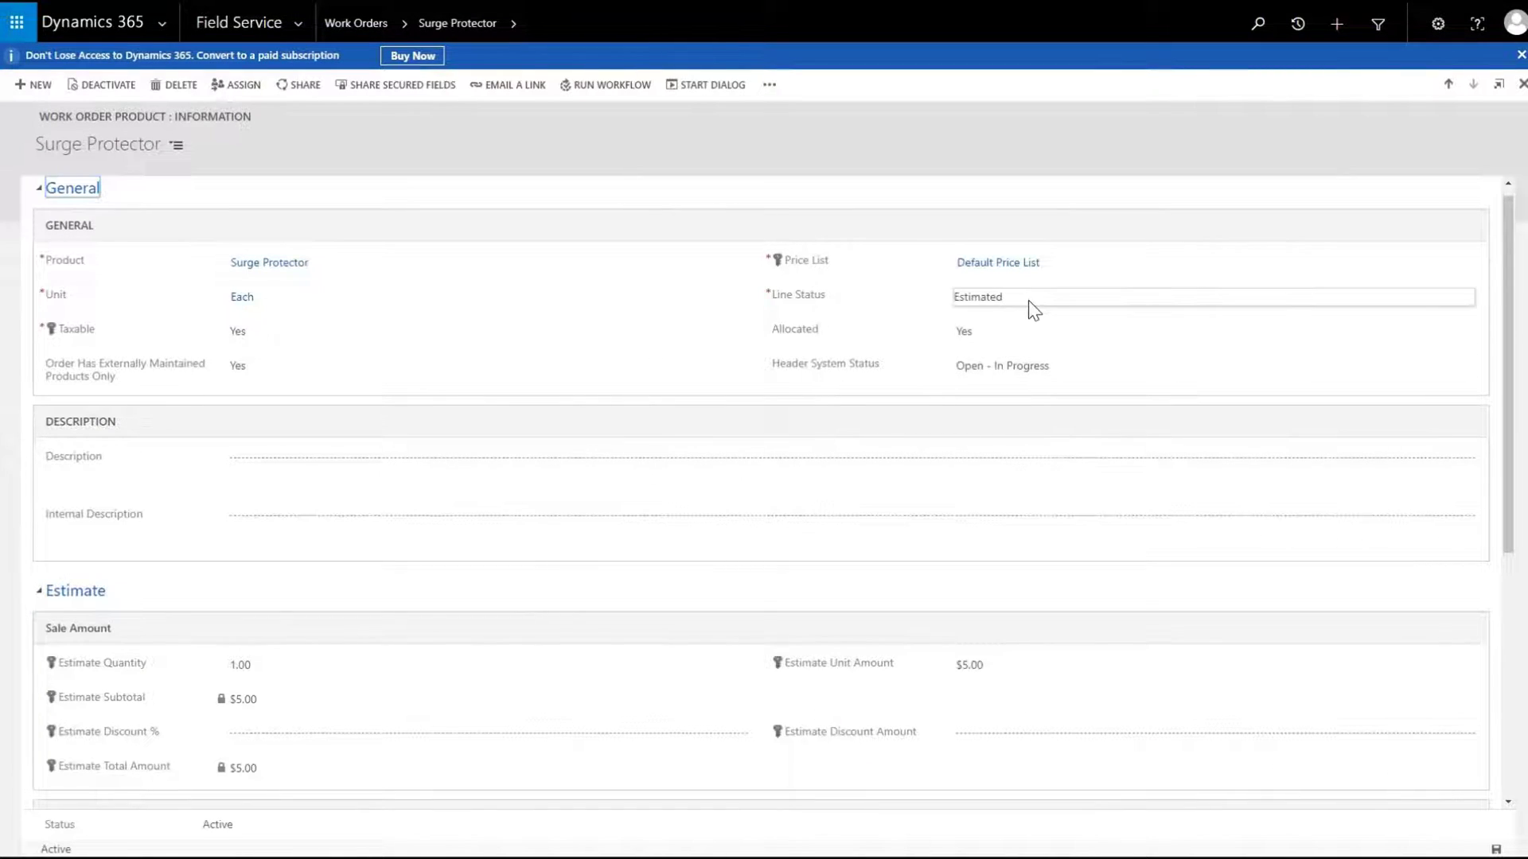
{"action": "left_click", "coordinate": [1031, 298]}
{"action": "left_click", "coordinate": [967, 315]}
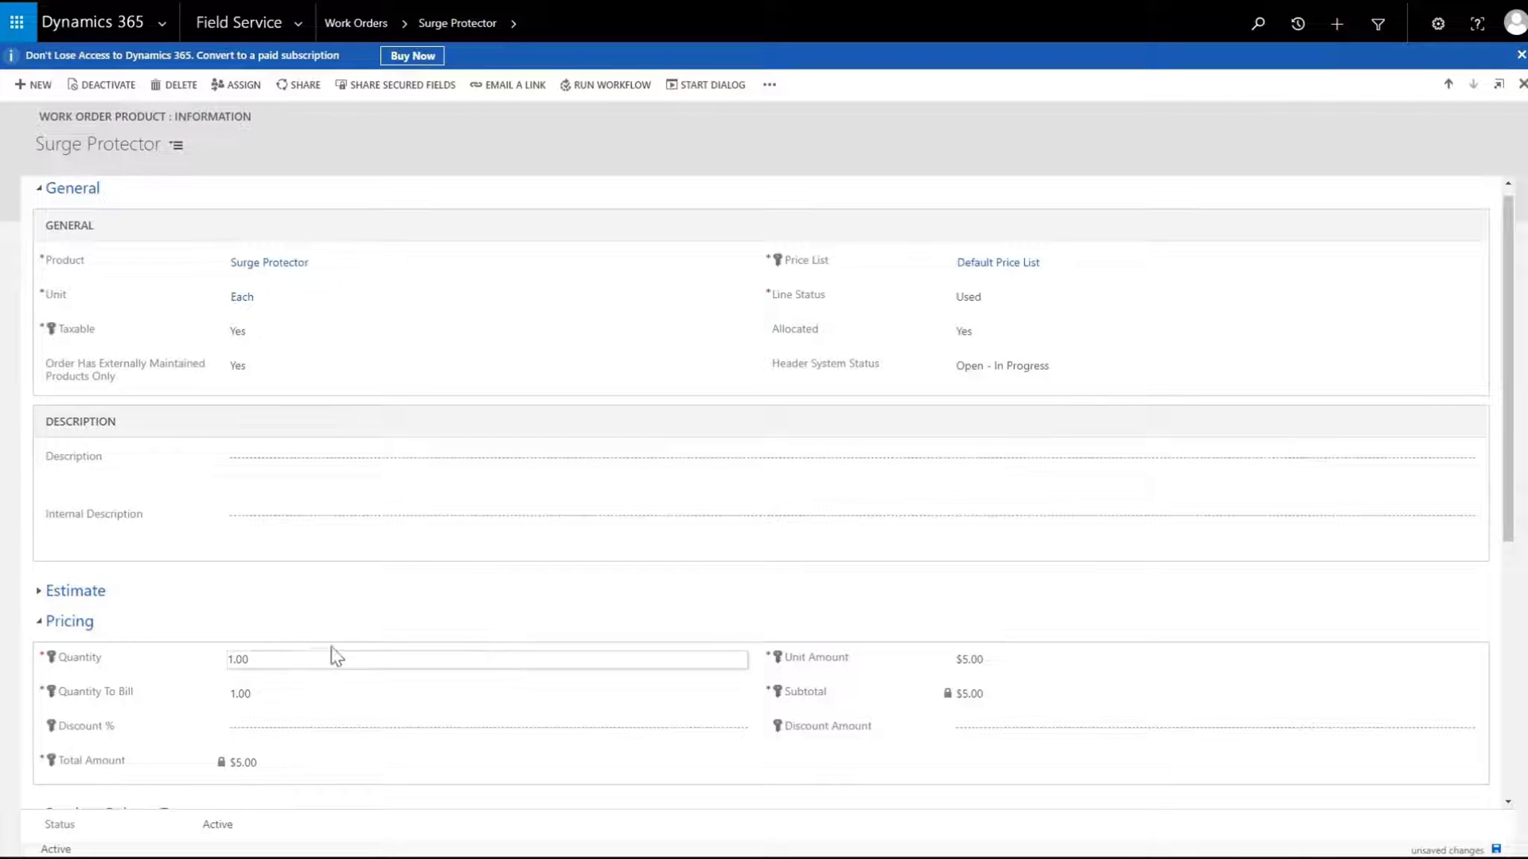
{"action": "left_click", "coordinate": [300, 658]}
{"action": "type", "text": "2"}
{"action": "left_click", "coordinate": [321, 695]}
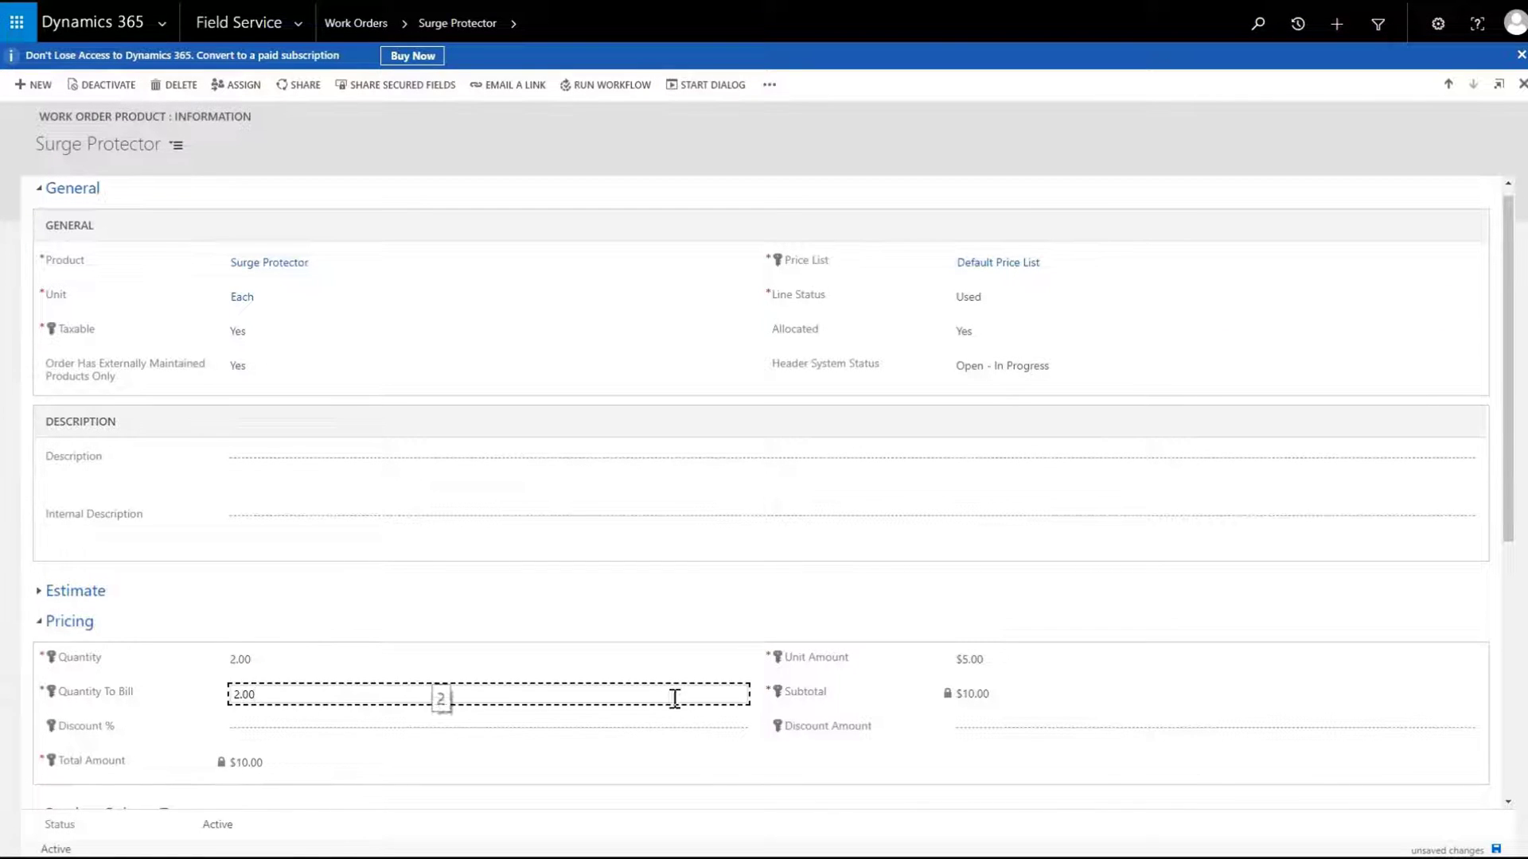
{"action": "left_click", "coordinate": [1496, 849]}
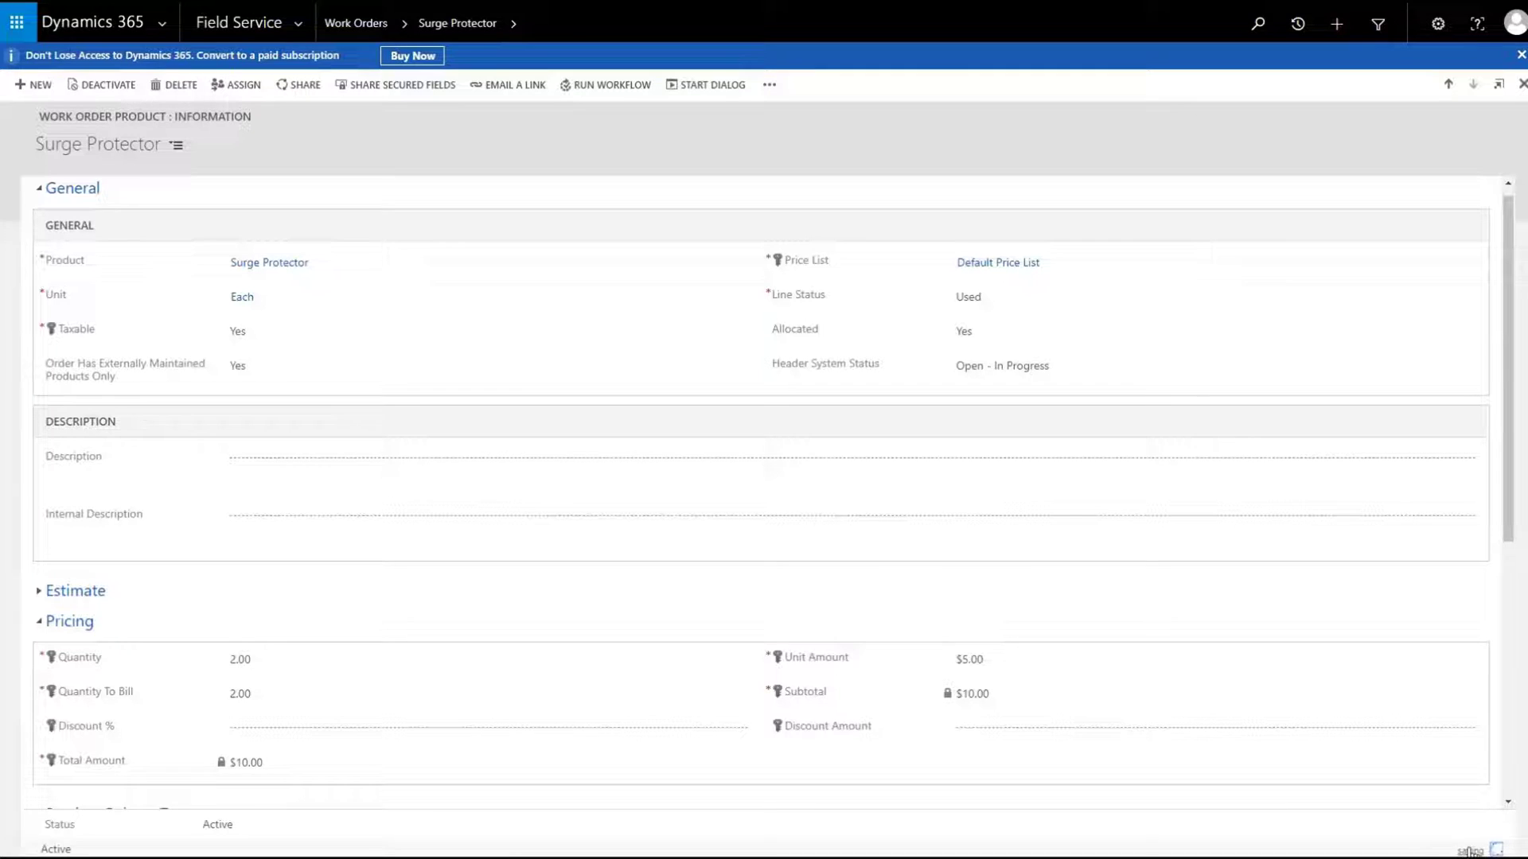
Close Surge Protector, open Wired heating regulator to confirm Allocated is No, then save and close
{"action": "left_click", "coordinate": [1521, 83]}
{"action": "scroll", "coordinate": [561, 703], "scroll_direction": "down", "scroll_amount": 5}
{"action": "scroll", "coordinate": [539, 678], "scroll_direction": "down", "scroll_amount": 5}
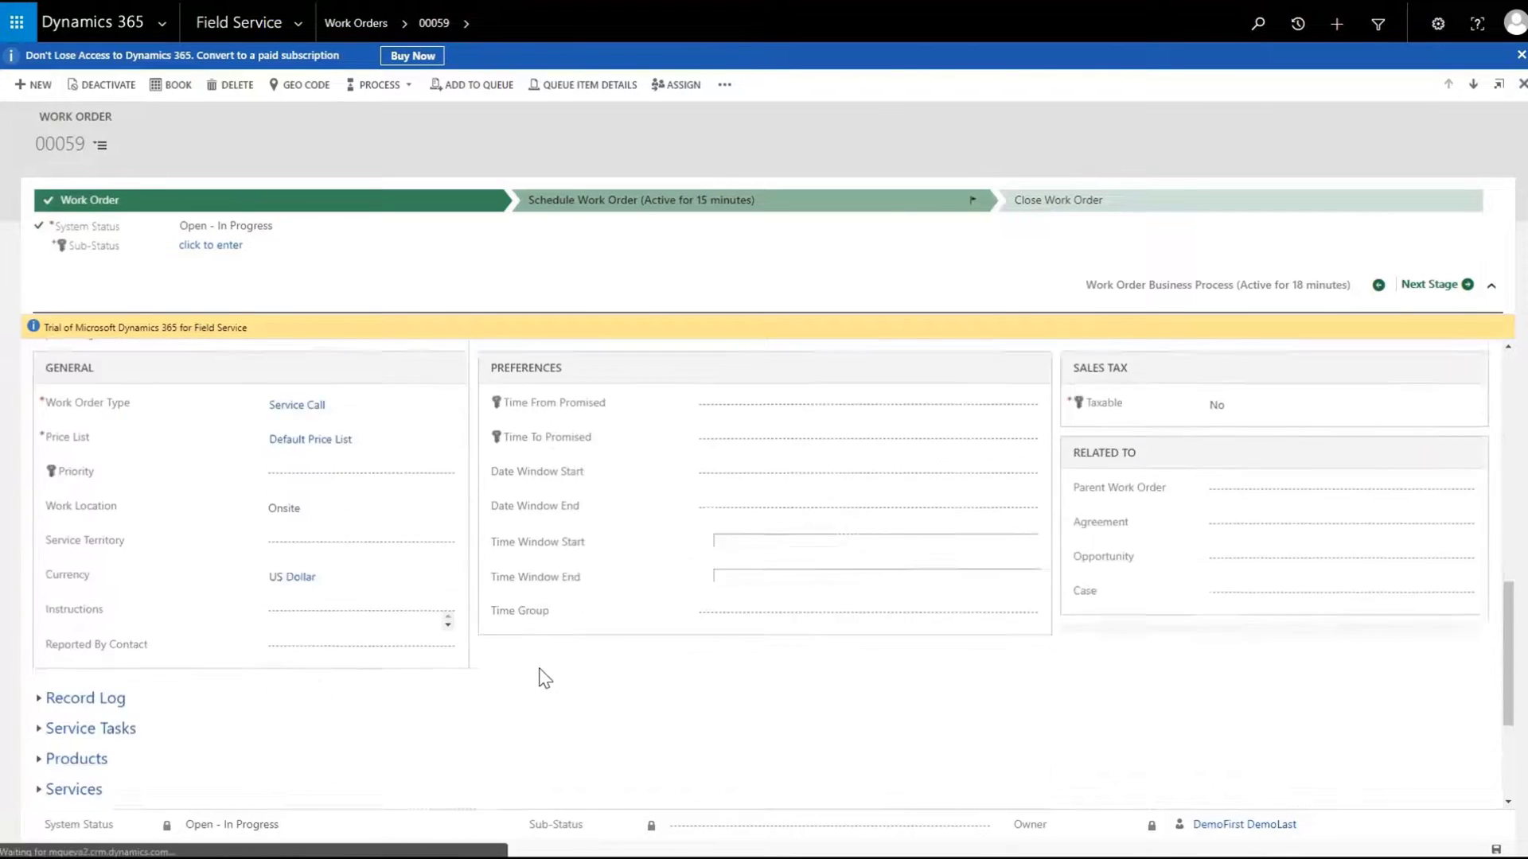
{"action": "left_click", "coordinate": [125, 693]}
{"action": "scroll", "coordinate": [711, 694], "scroll_direction": "down", "scroll_amount": 2}
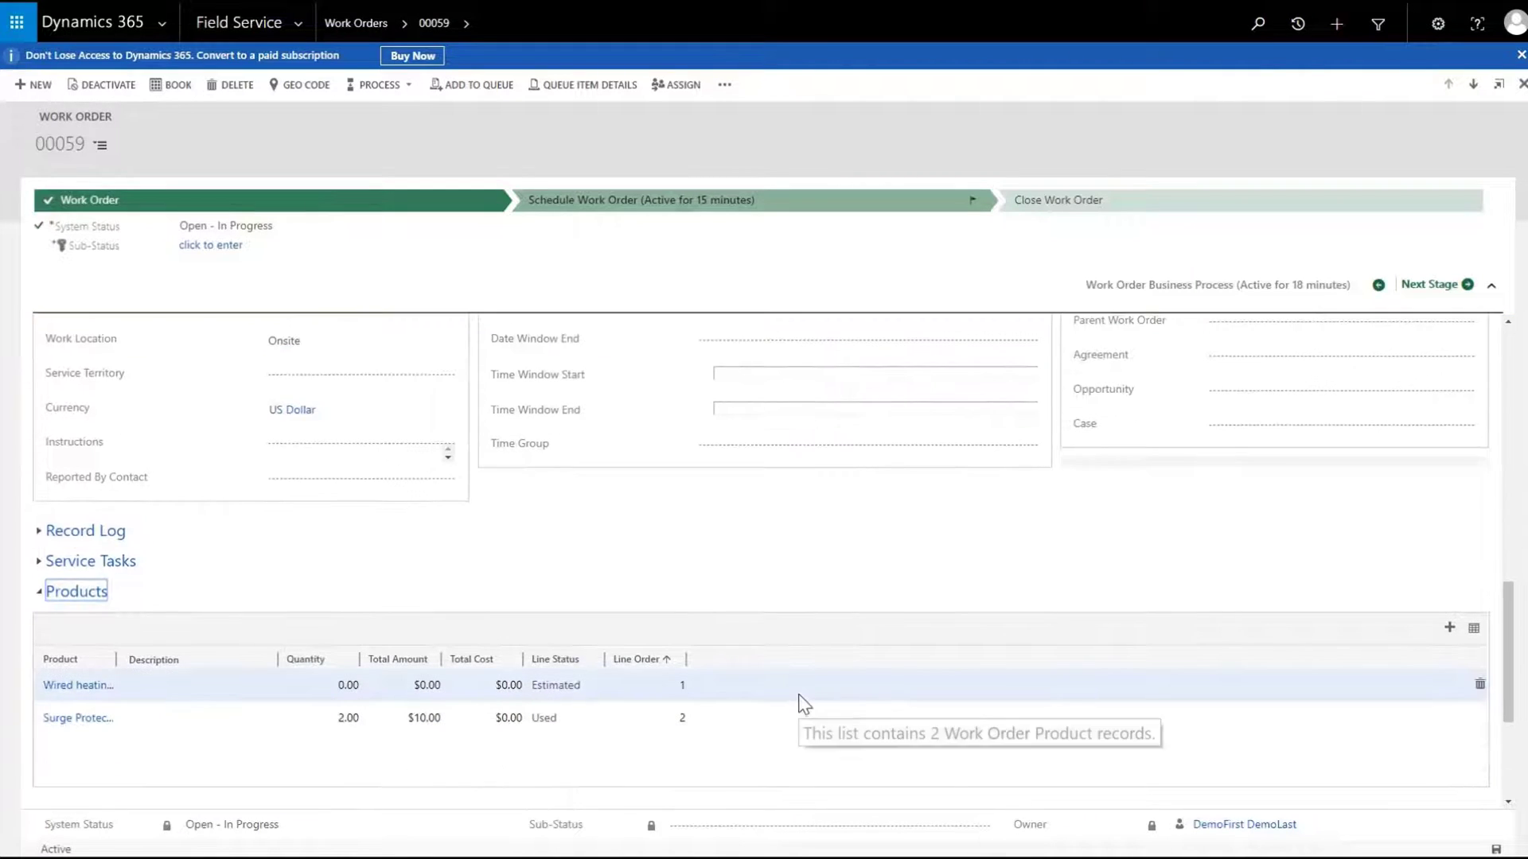
{"action": "double_click", "coordinate": [801, 697]}
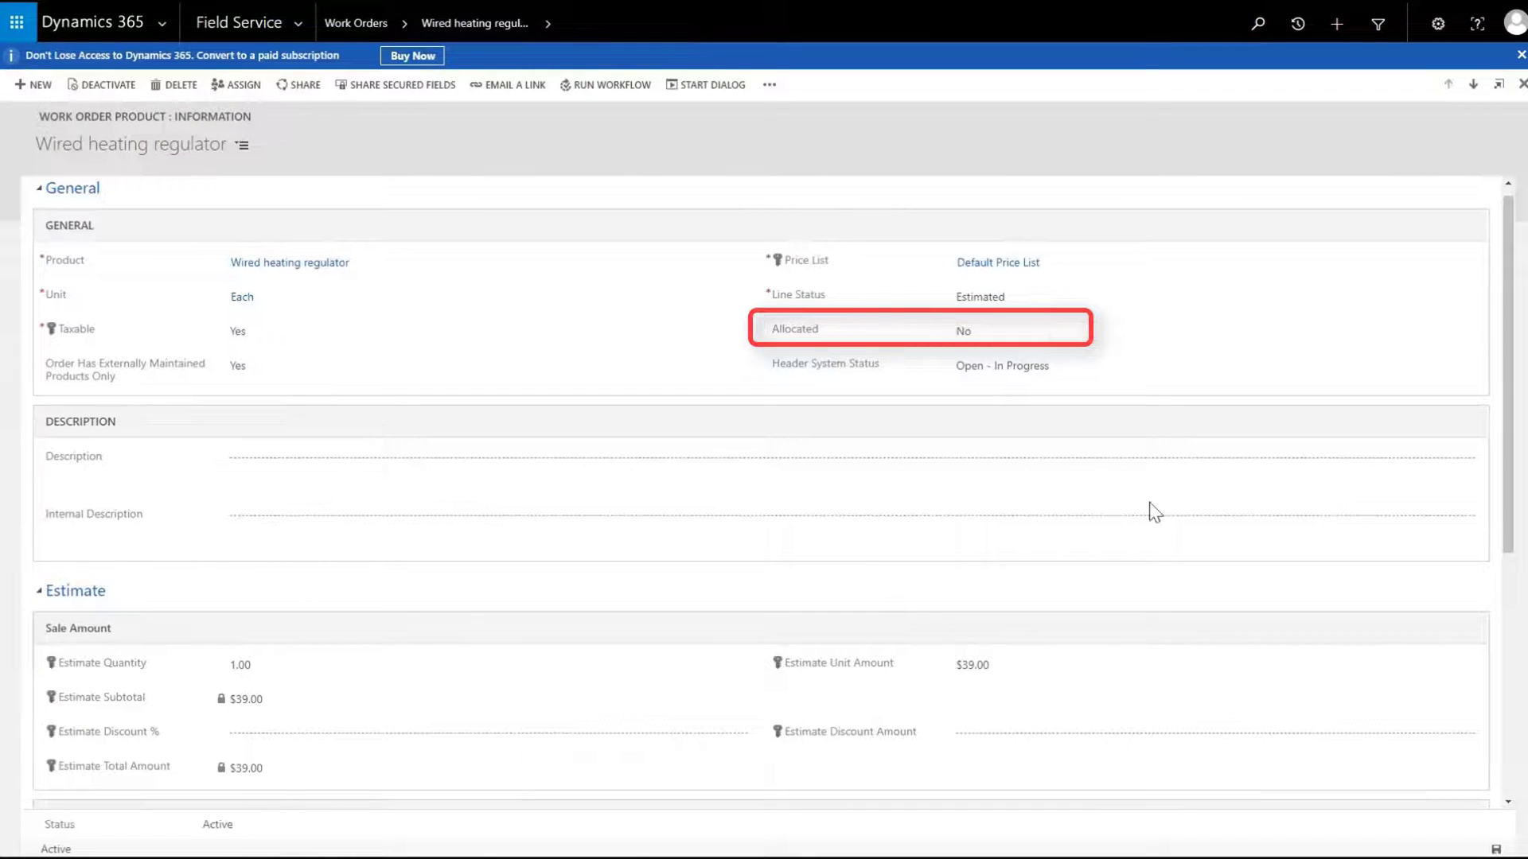
{"action": "left_click", "coordinate": [1497, 849]}
{"action": "left_click", "coordinate": [1522, 84]}
{"action": "scroll", "coordinate": [368, 594], "scroll_direction": "down", "scroll_amount": 2}
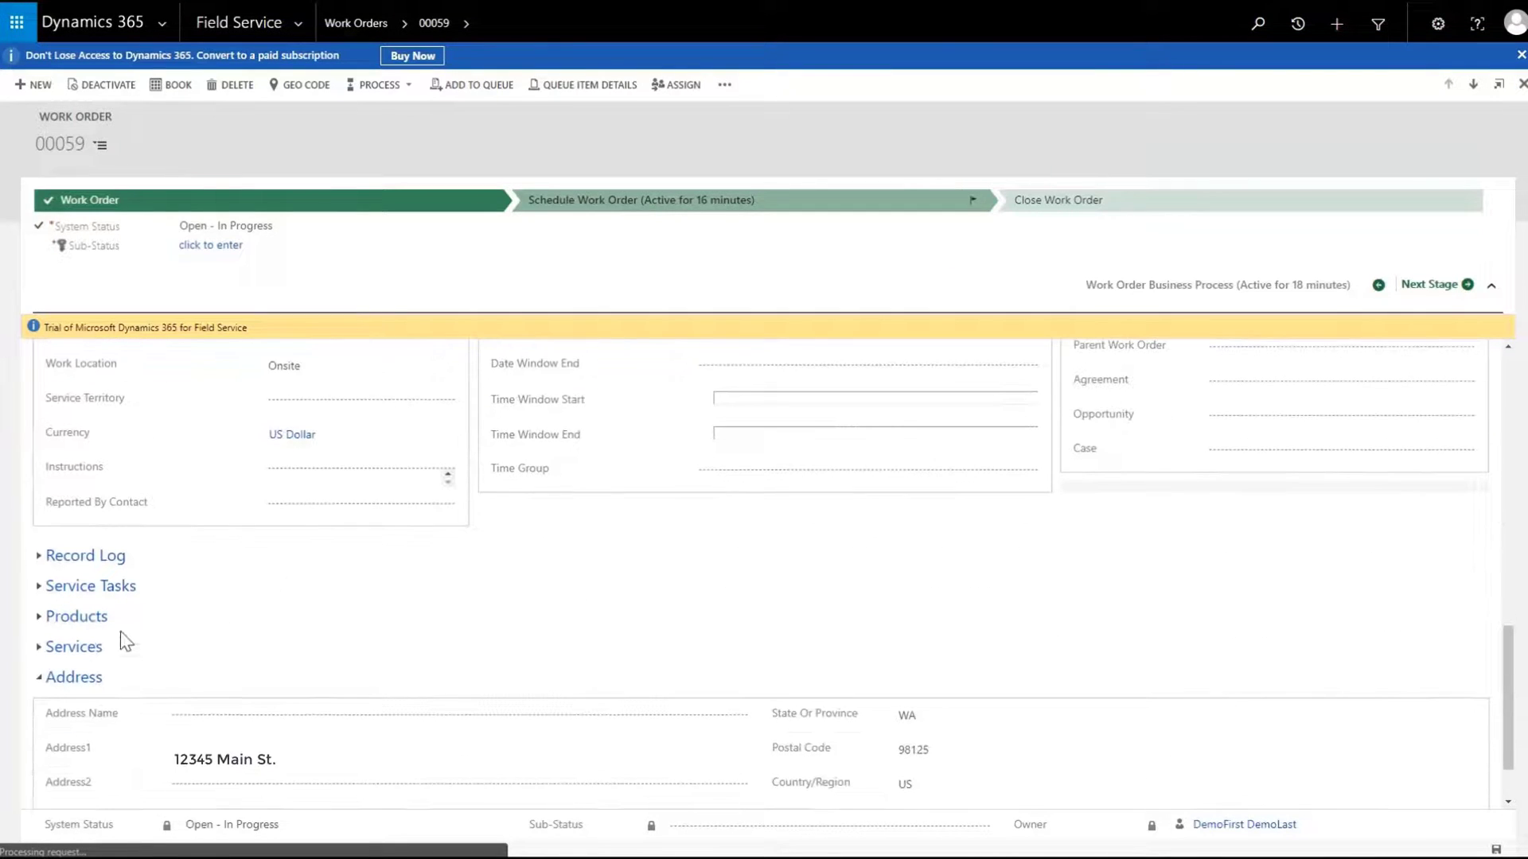
Add a Wireless heating regulator product line to work order 00059, marked as Used
{"action": "left_click", "coordinate": [76, 616]}
{"action": "left_click", "coordinate": [1449, 656]}
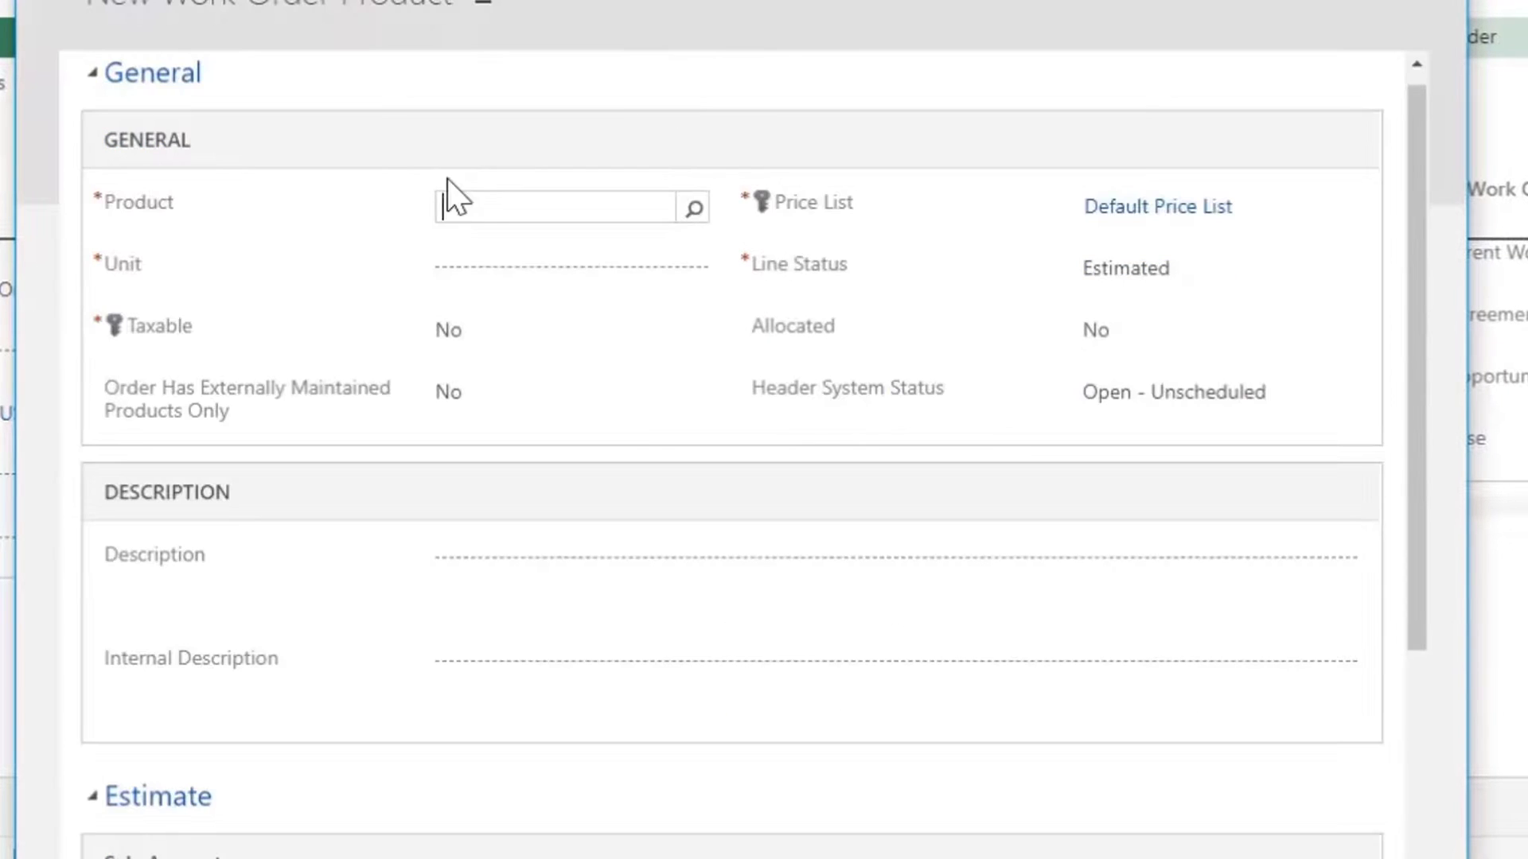
{"action": "left_click", "coordinate": [491, 213]}
{"action": "type", "text": "Wireless"}
{"action": "key", "text": "Tab"}
{"action": "left_click", "coordinate": [1146, 268]}
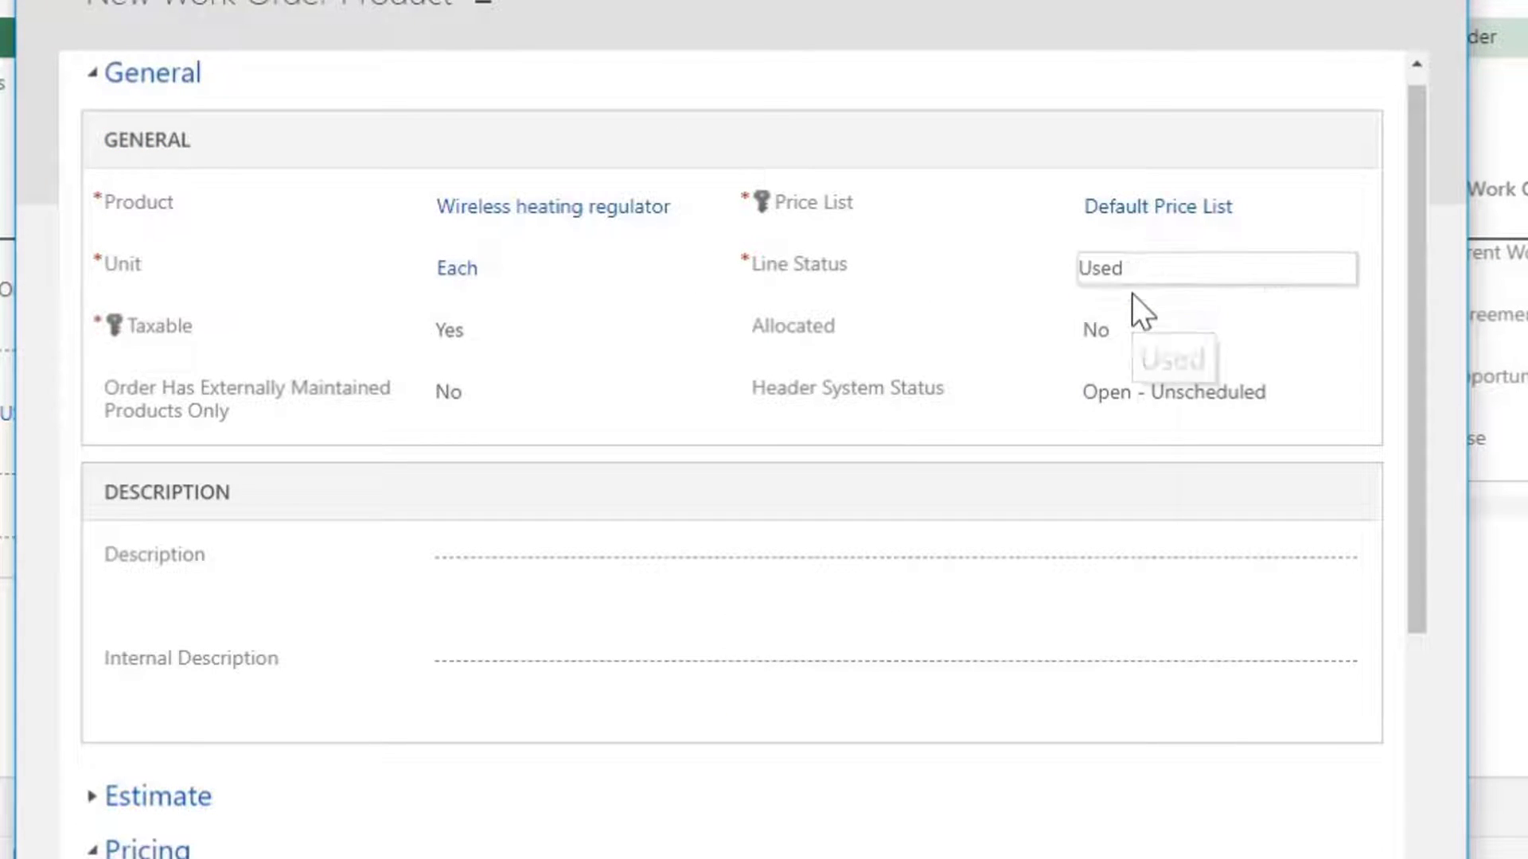
Allocate the regulator line with quantity 2 from warehouse 13 and save it
{"action": "left_click", "coordinate": [1132, 333]}
{"action": "scroll", "coordinate": [676, 518], "scroll_direction": "down", "scroll_amount": 3}
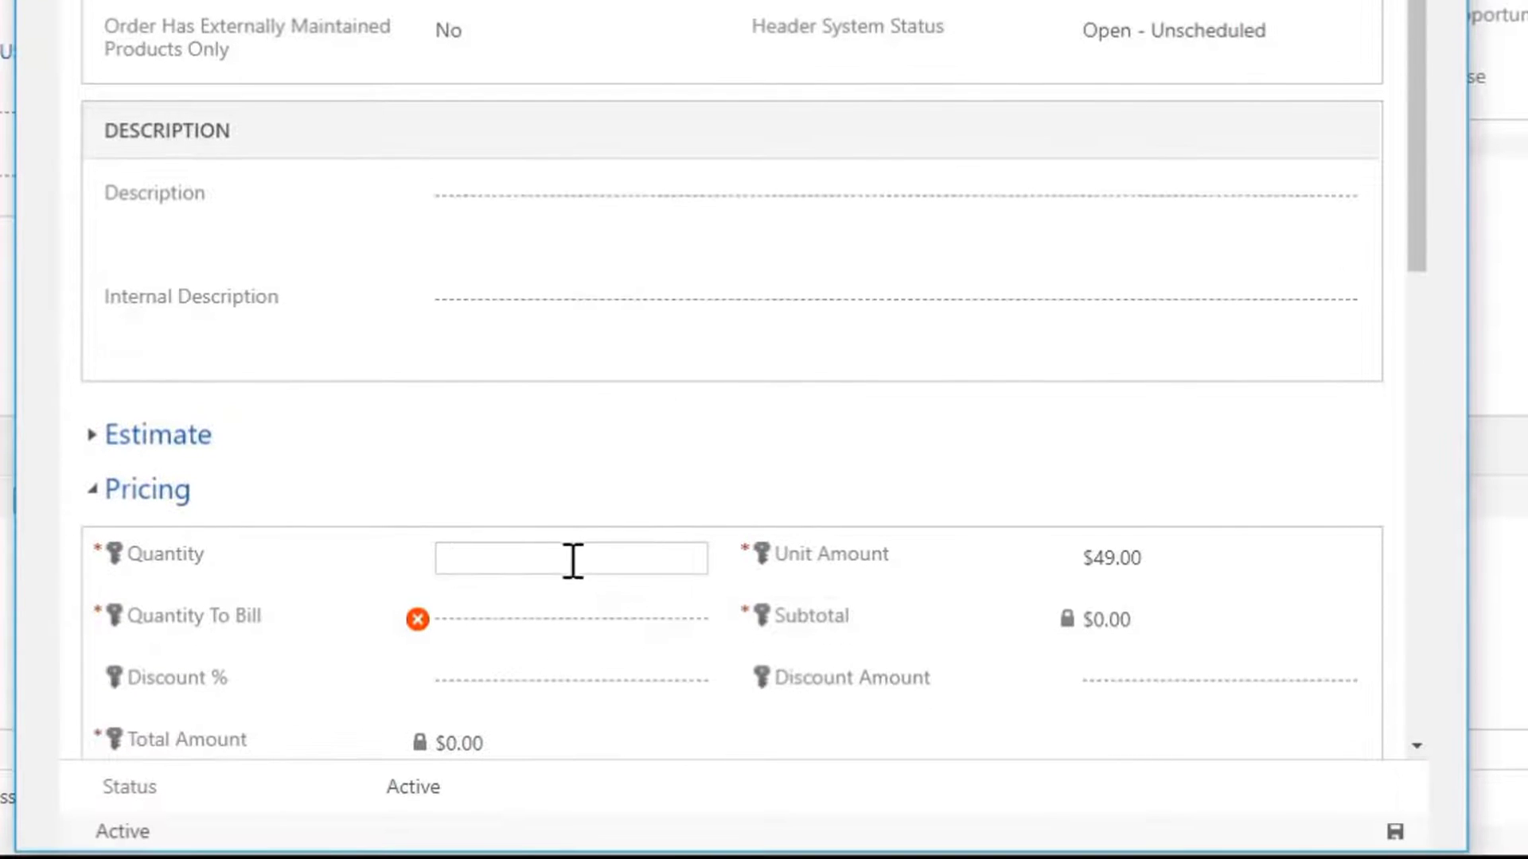
{"action": "left_click", "coordinate": [574, 561]}
{"action": "type", "text": "2"}
{"action": "key", "text": "Tab"}
{"action": "scroll", "coordinate": [765, 668], "scroll_direction": "down", "scroll_amount": 3}
{"action": "scroll", "coordinate": [908, 668], "scroll_direction": "down", "scroll_amount": 5}
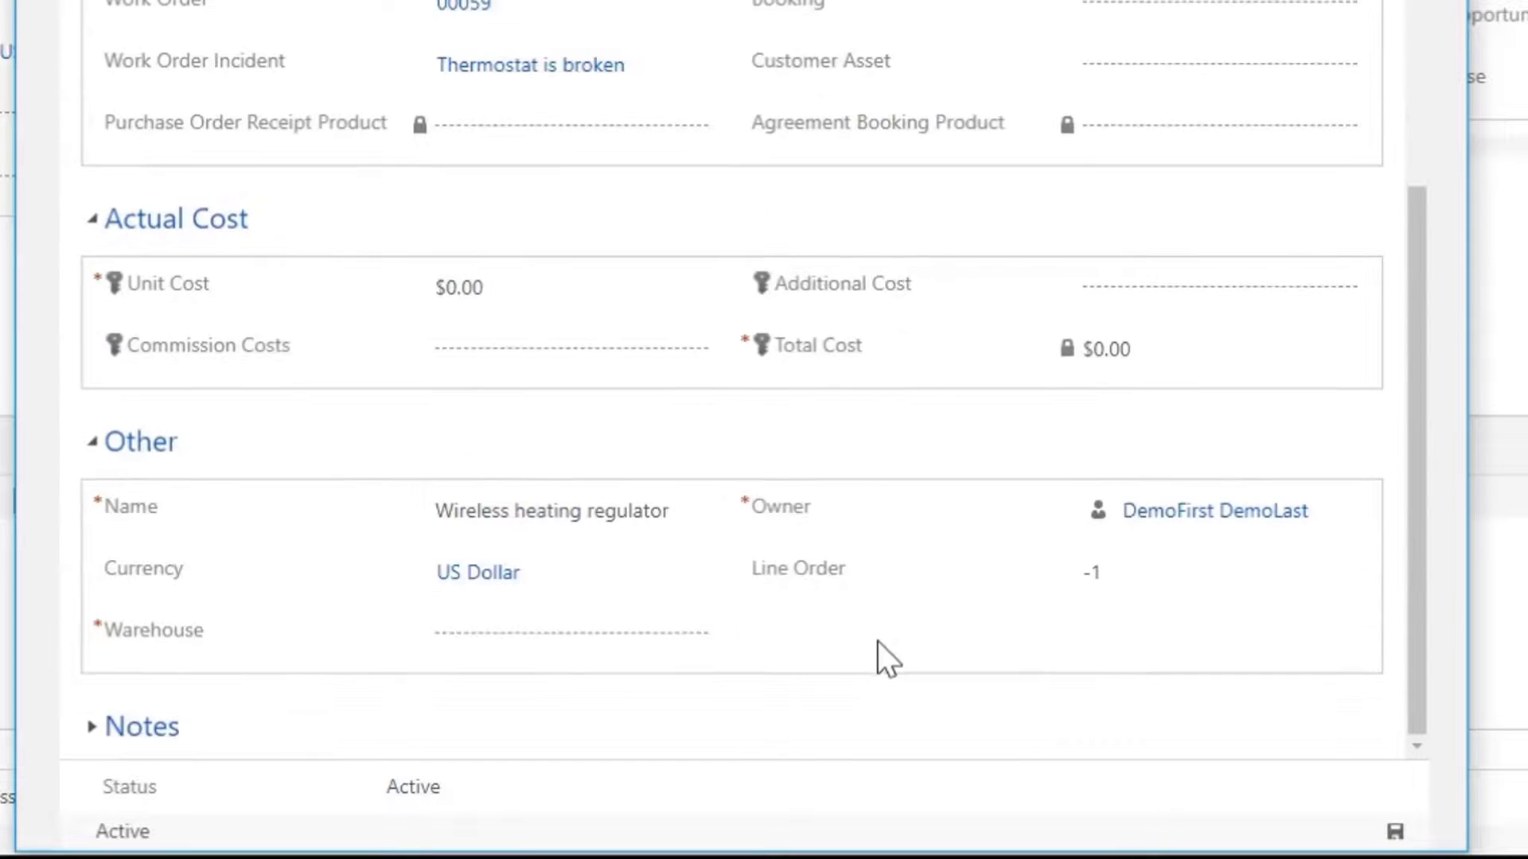
{"action": "left_click", "coordinate": [688, 634]}
{"action": "left_click", "coordinate": [596, 419]}
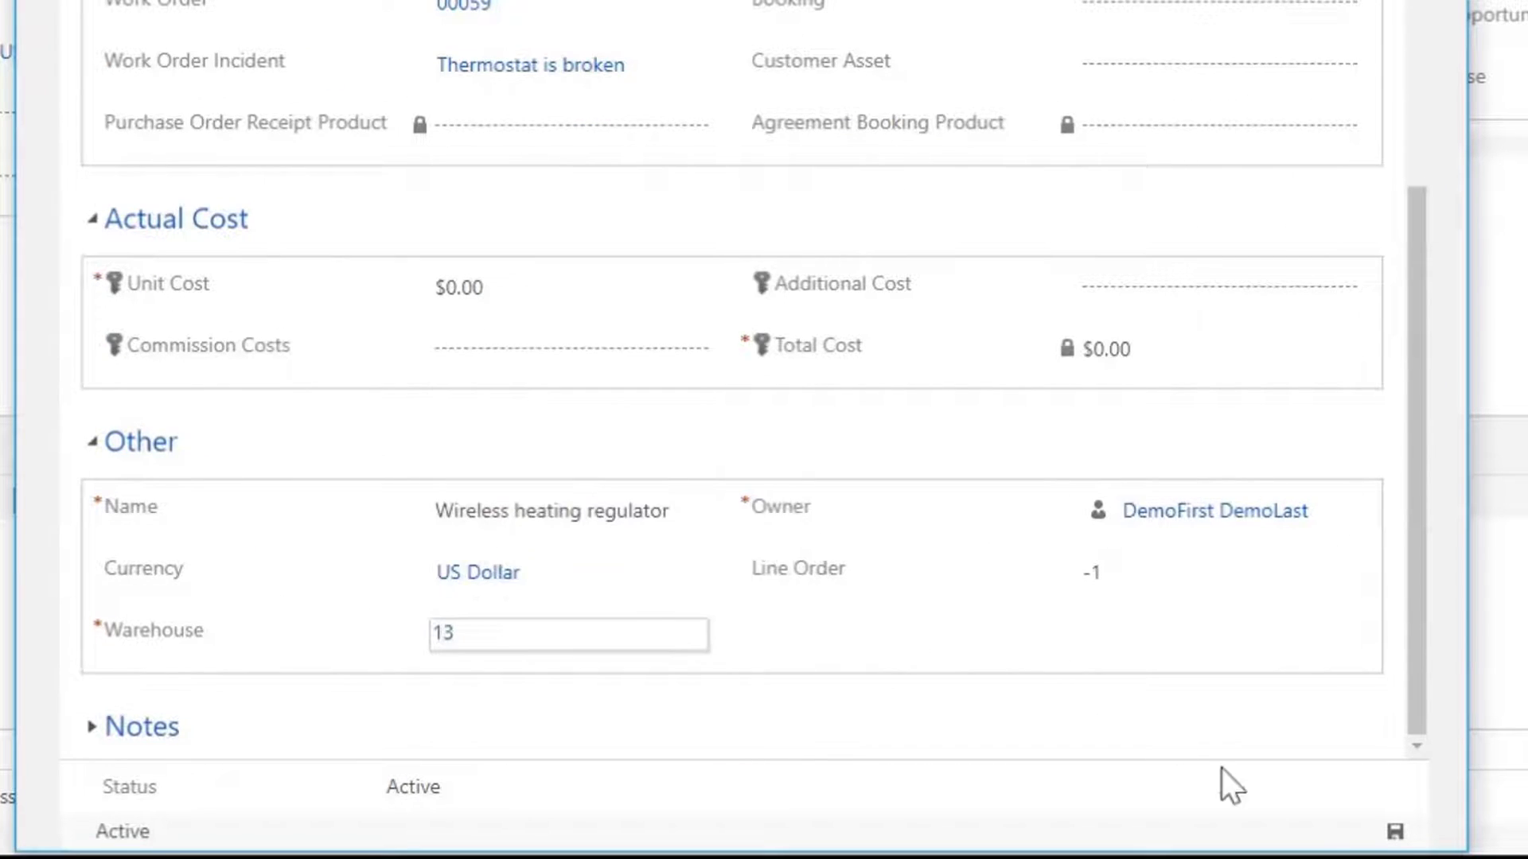
{"action": "left_click", "coordinate": [1395, 832]}
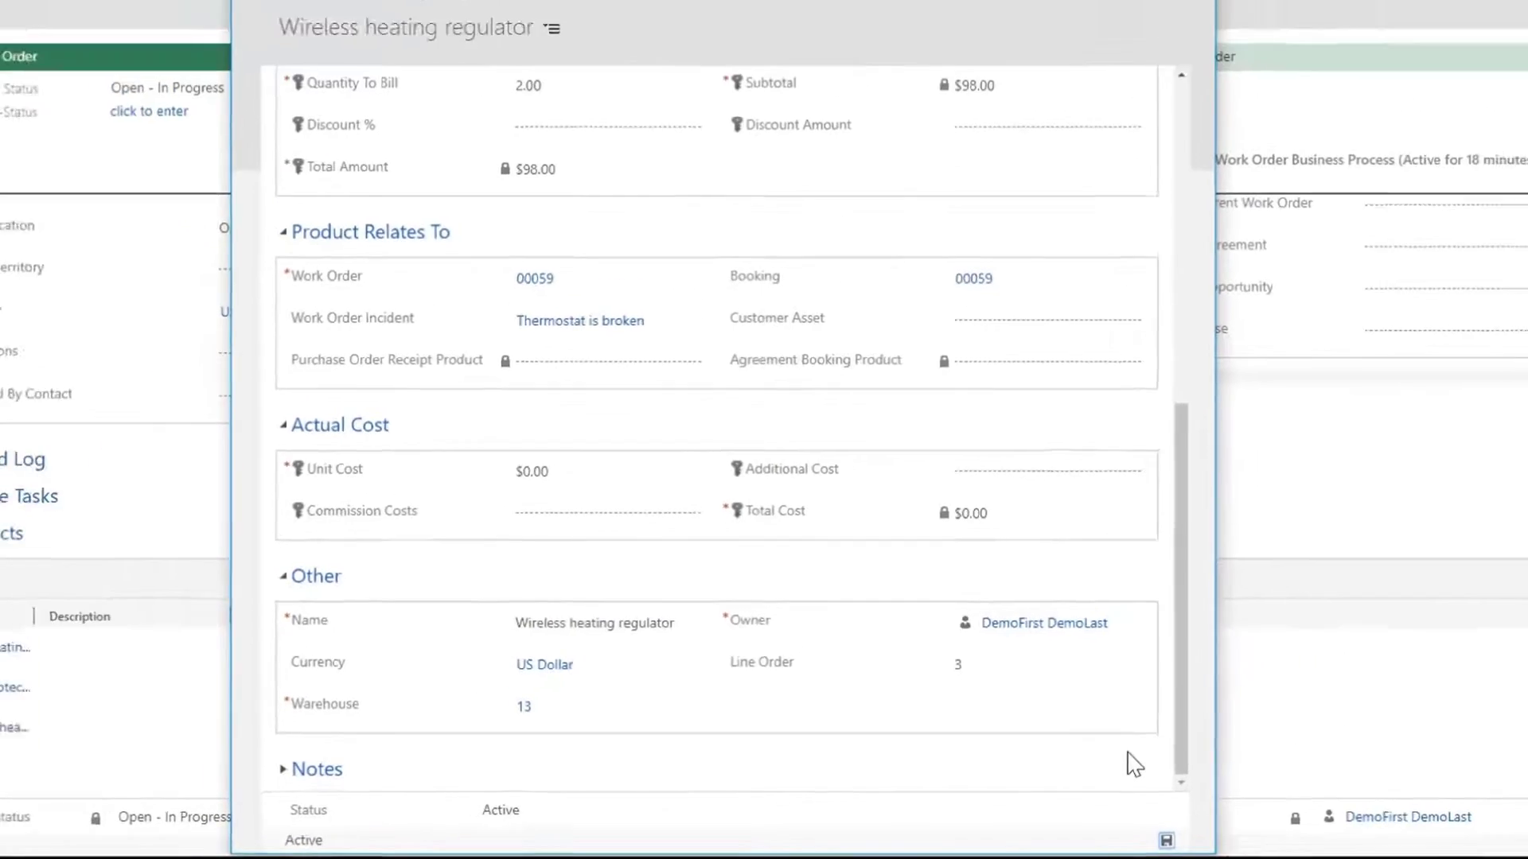
{"action": "left_click", "coordinate": [1086, 69]}
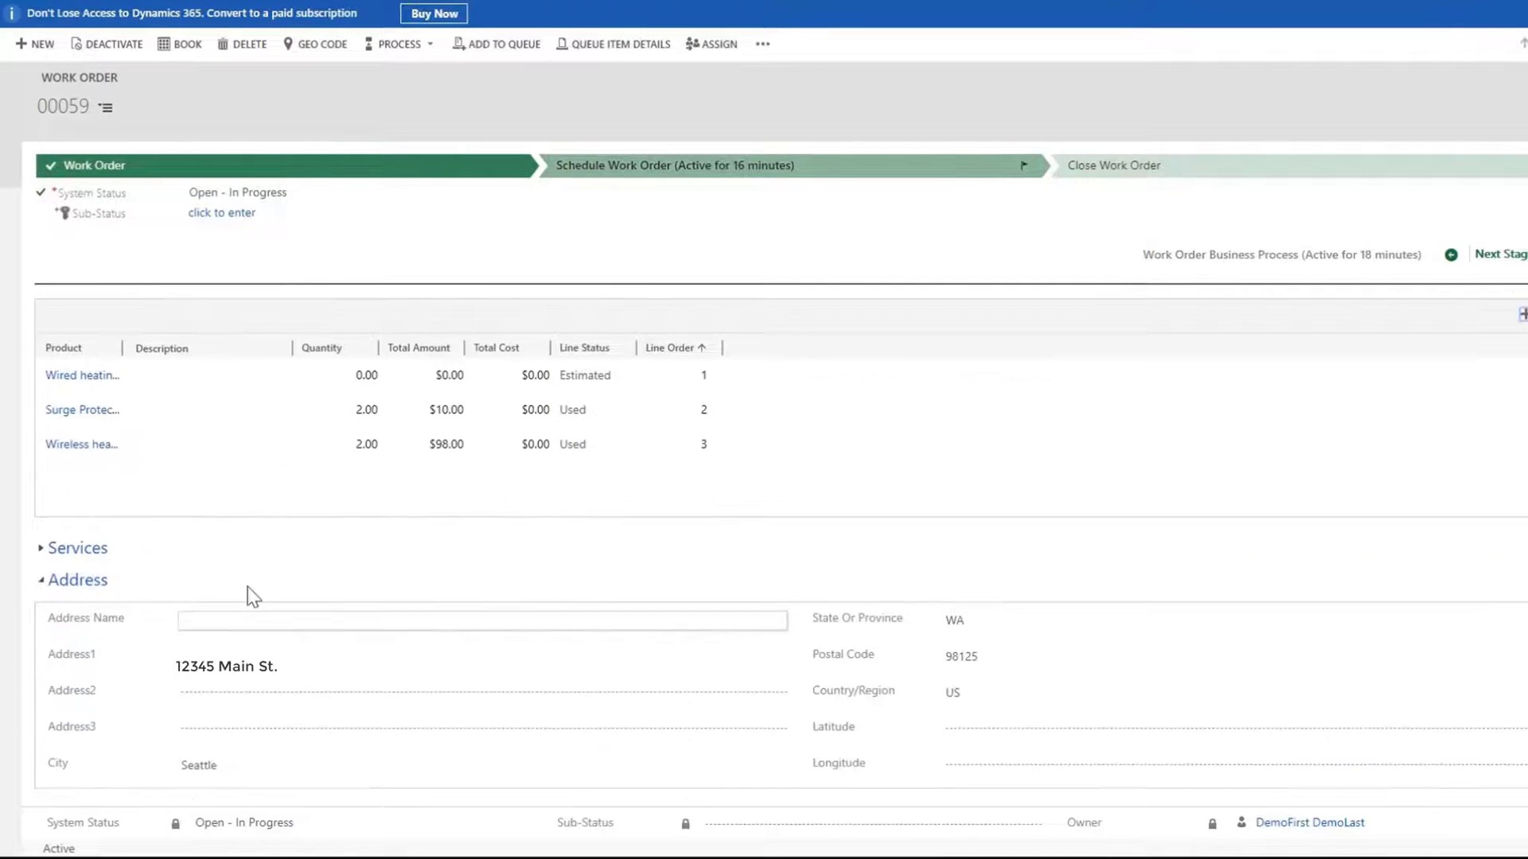
Set the Installation services line to Used with a 30-minute duration and save it
{"action": "left_click", "coordinate": [78, 548]}
{"action": "double_click", "coordinate": [942, 651]}
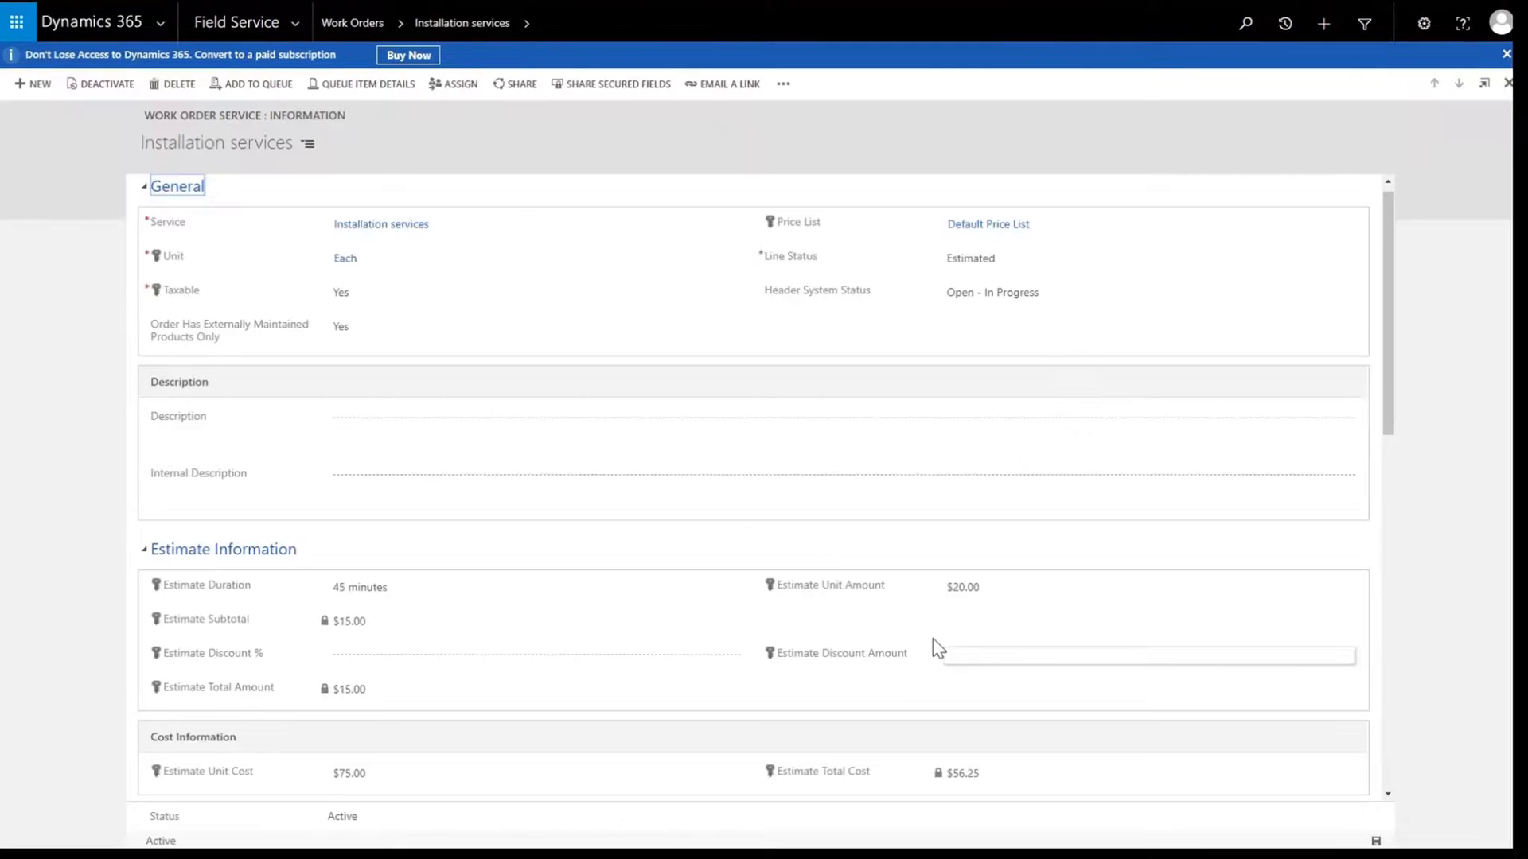
{"action": "left_click", "coordinate": [1028, 258]}
{"action": "left_click", "coordinate": [329, 660]}
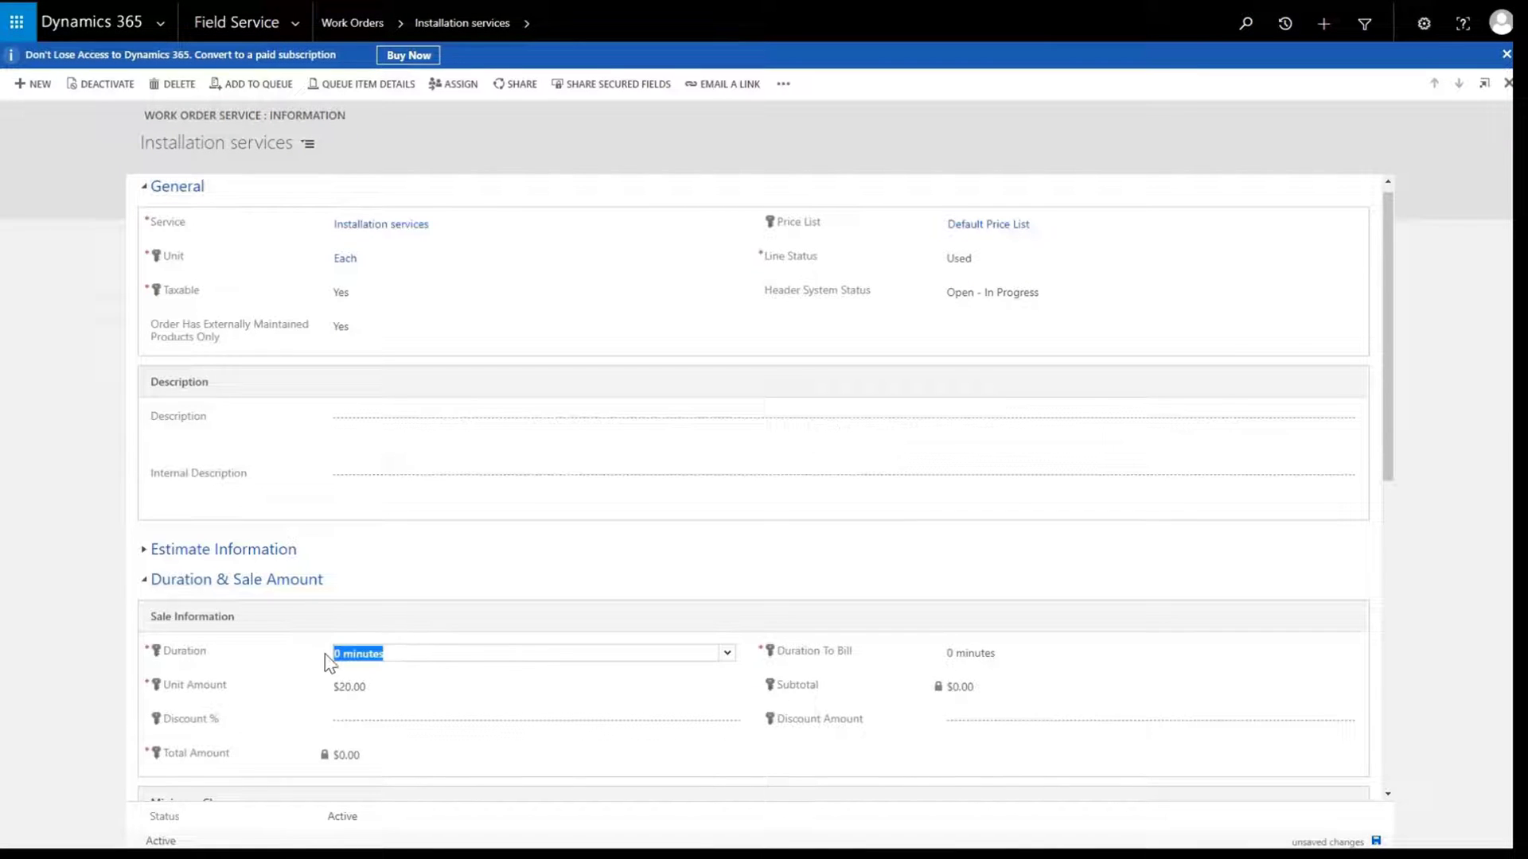
{"action": "type", "text": "30"}
{"action": "key", "text": "Tab"}
{"action": "scroll", "coordinate": [812, 746], "scroll_direction": "down", "scroll_amount": 3}
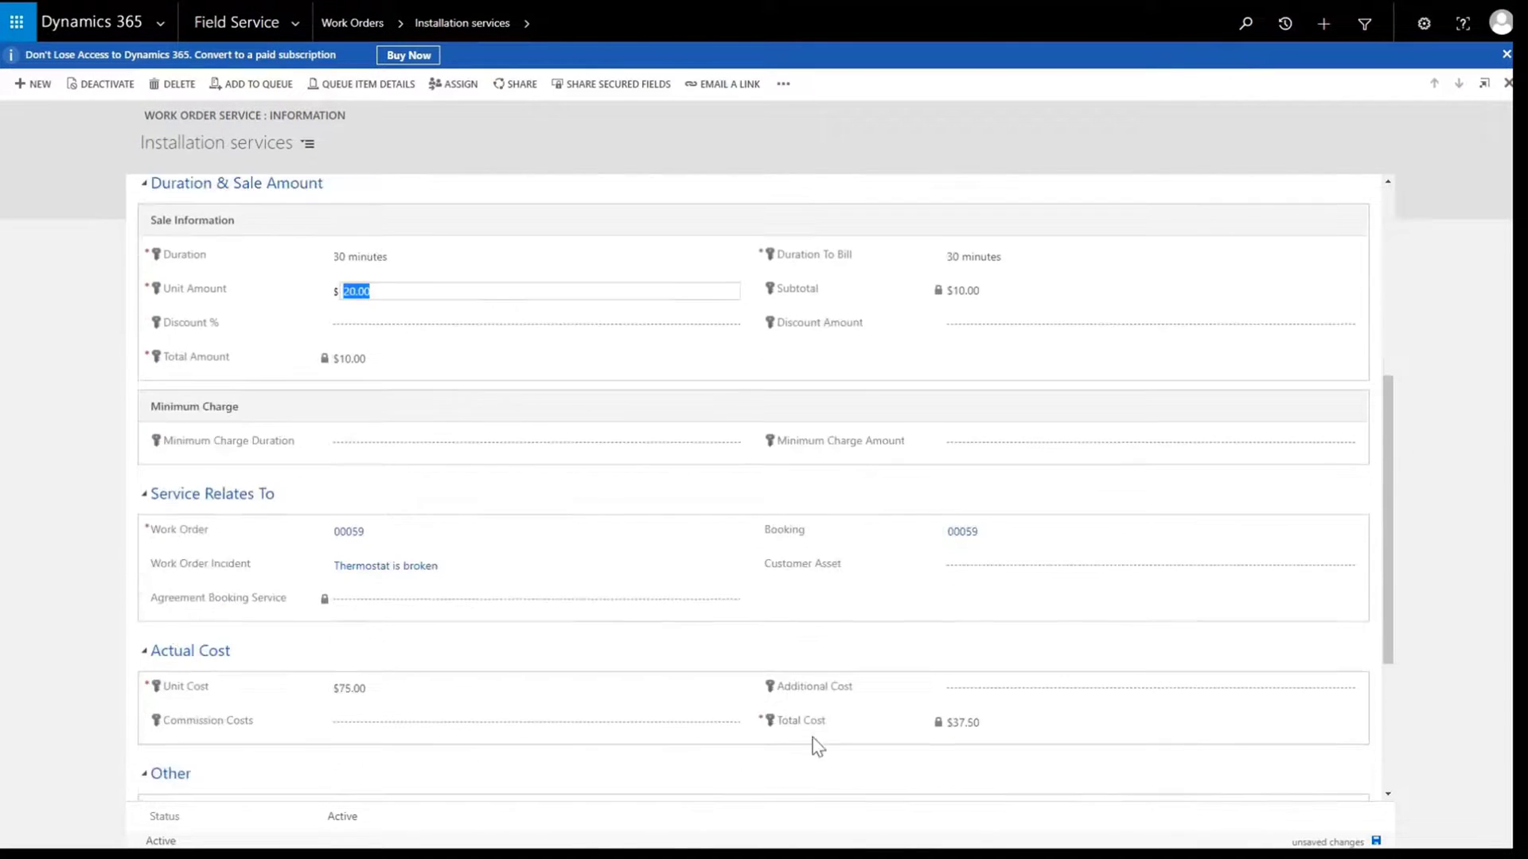
{"action": "left_click", "coordinate": [1400, 749]}
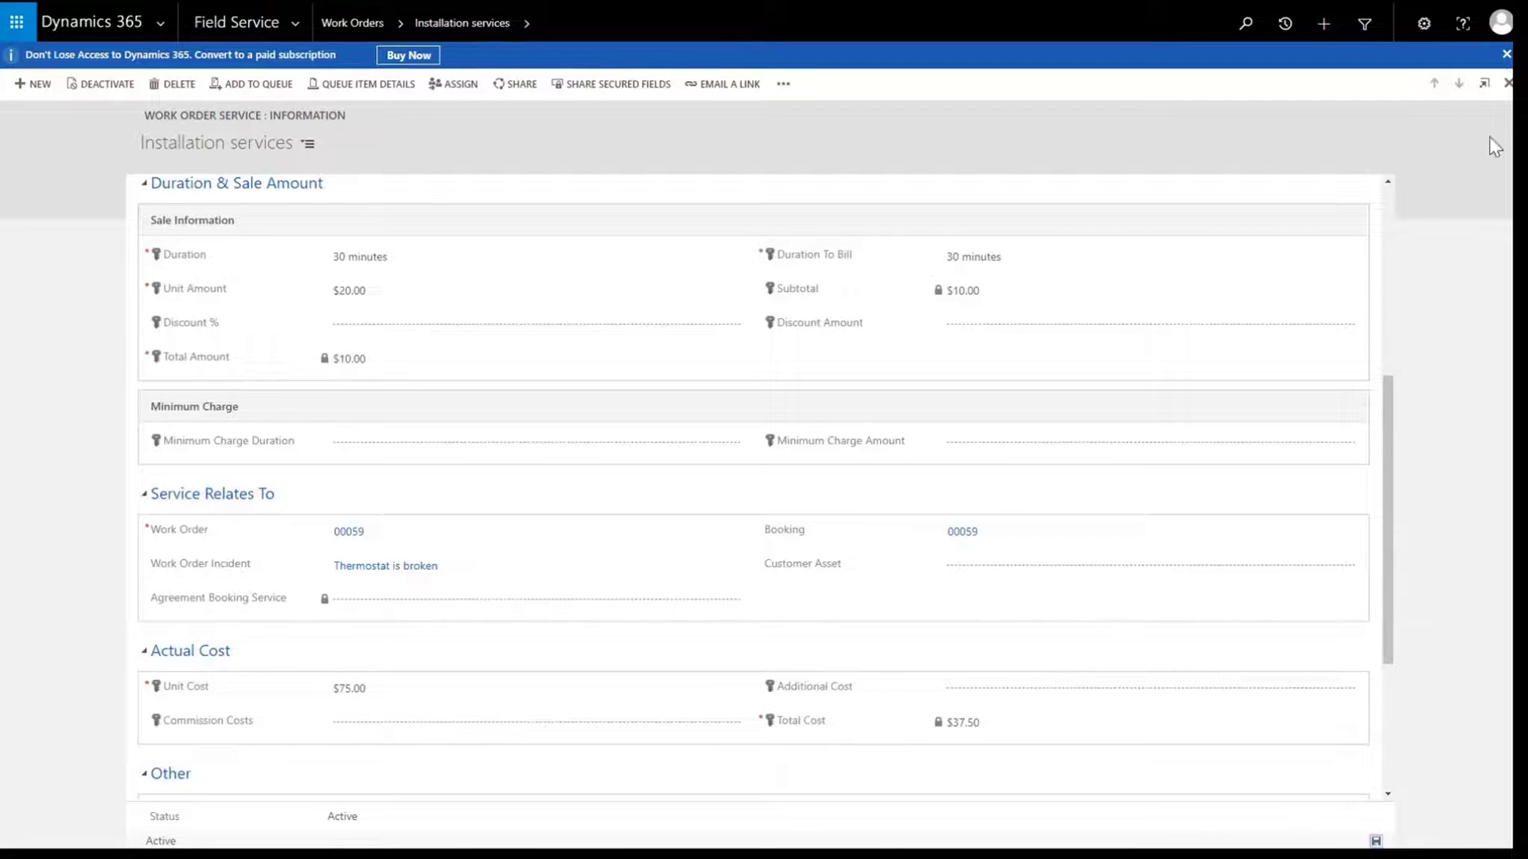
{"action": "left_click", "coordinate": [1508, 84]}
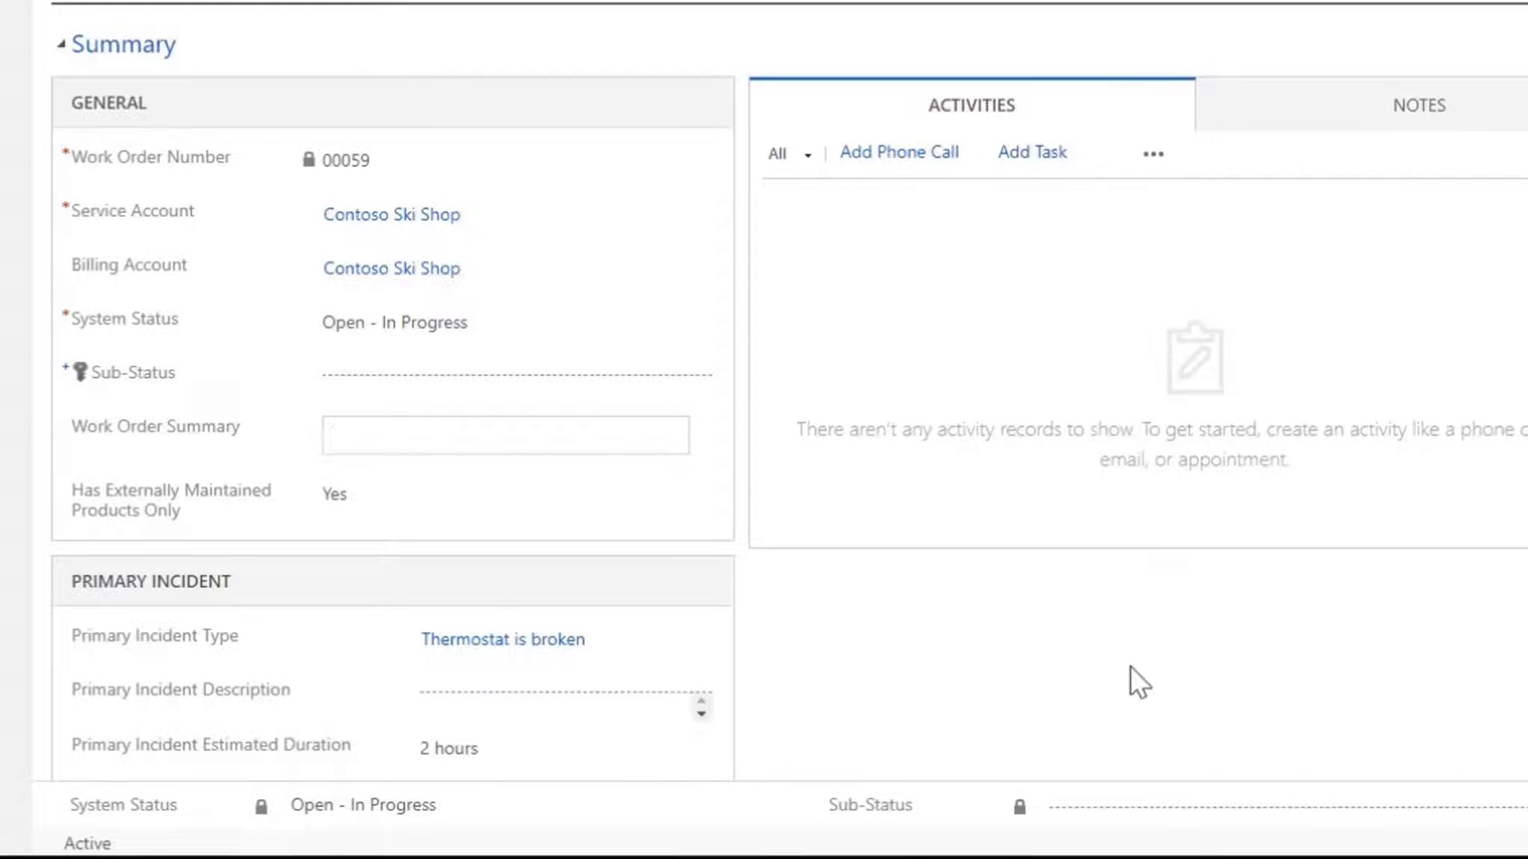
{"action": "type", "text": "Upgraded regulator"}
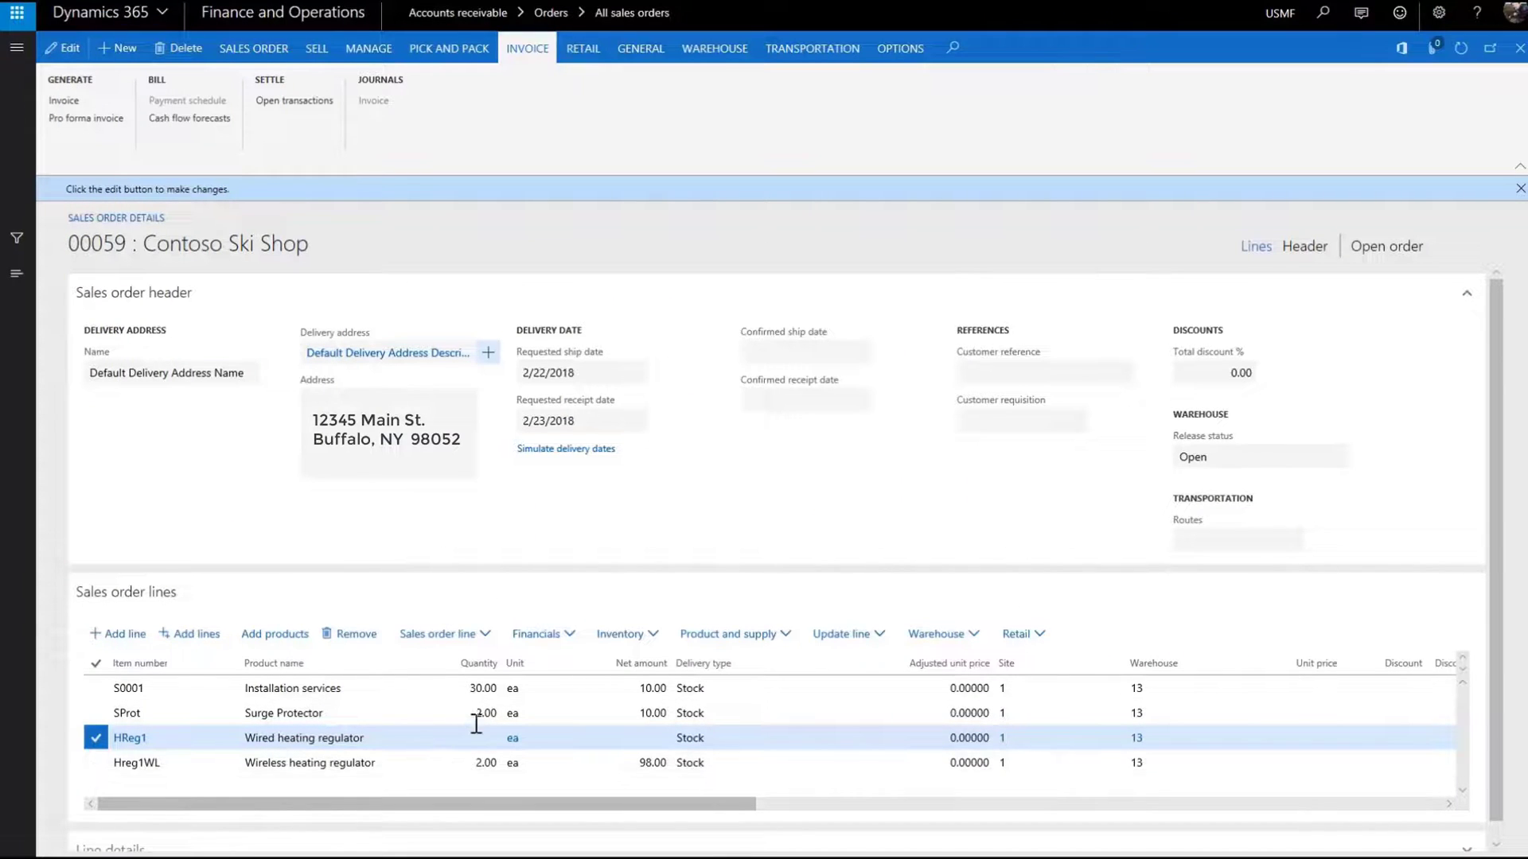
Check sales order 00059's lines, then view the header's 'Upgraded regulators to wireless' summary
{"action": "left_click", "coordinate": [485, 714]}
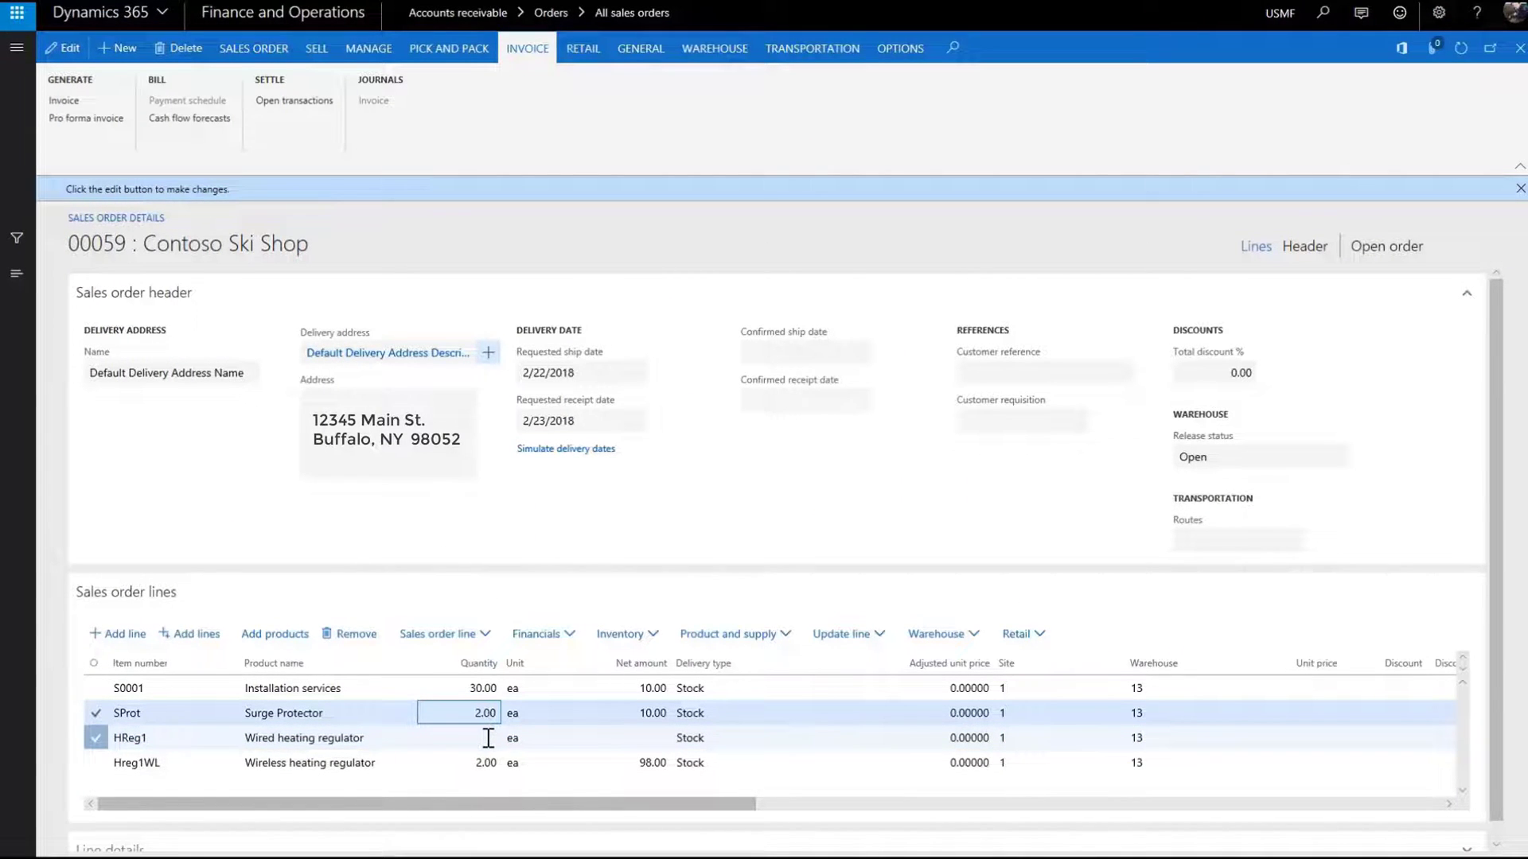
{"action": "left_click", "coordinate": [489, 739]}
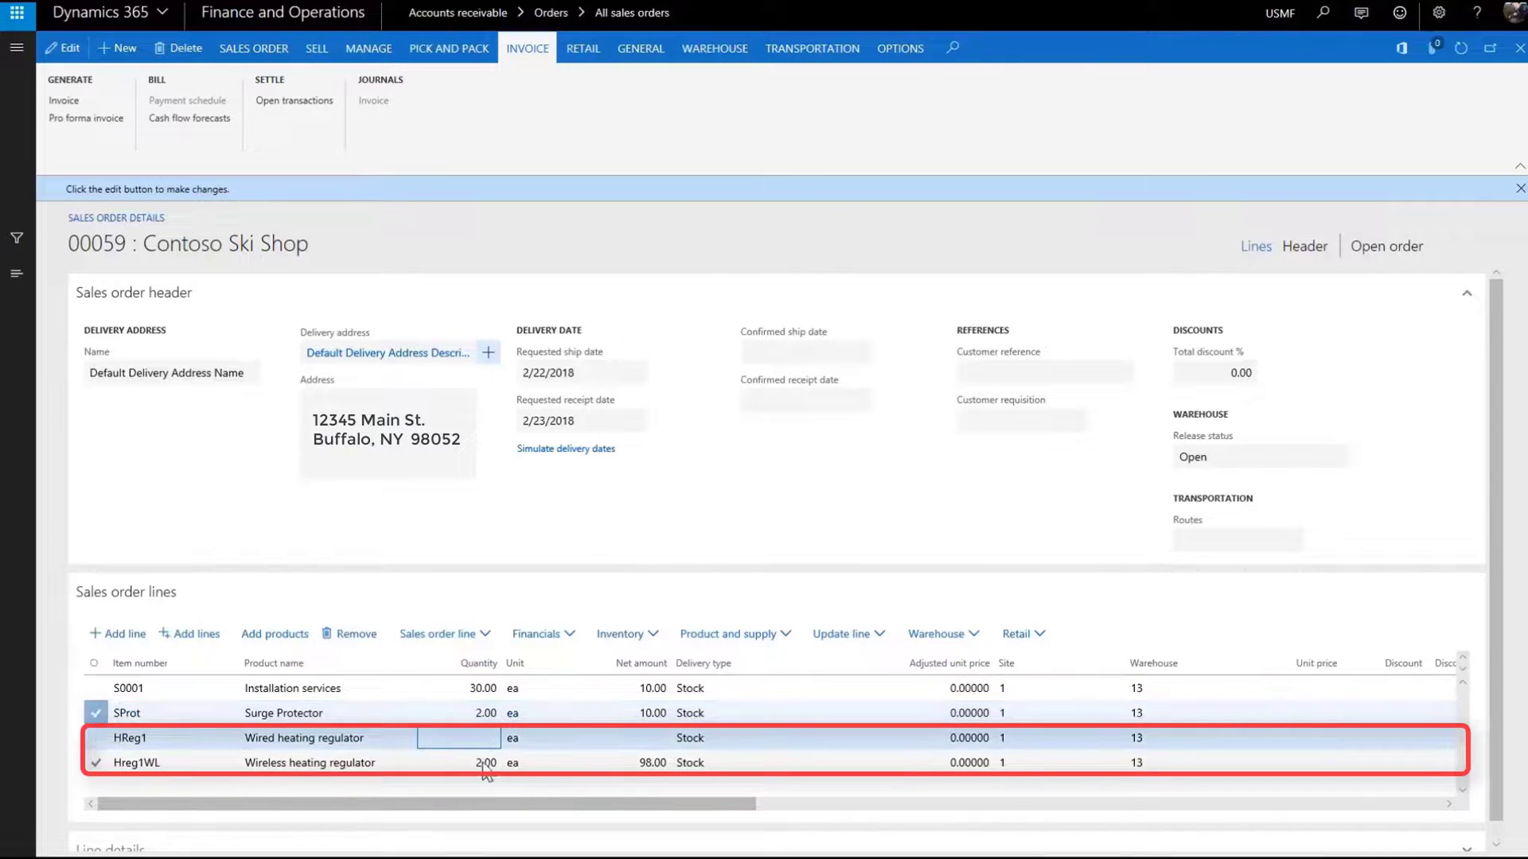
{"action": "left_click", "coordinate": [485, 765], "text": "shift"}
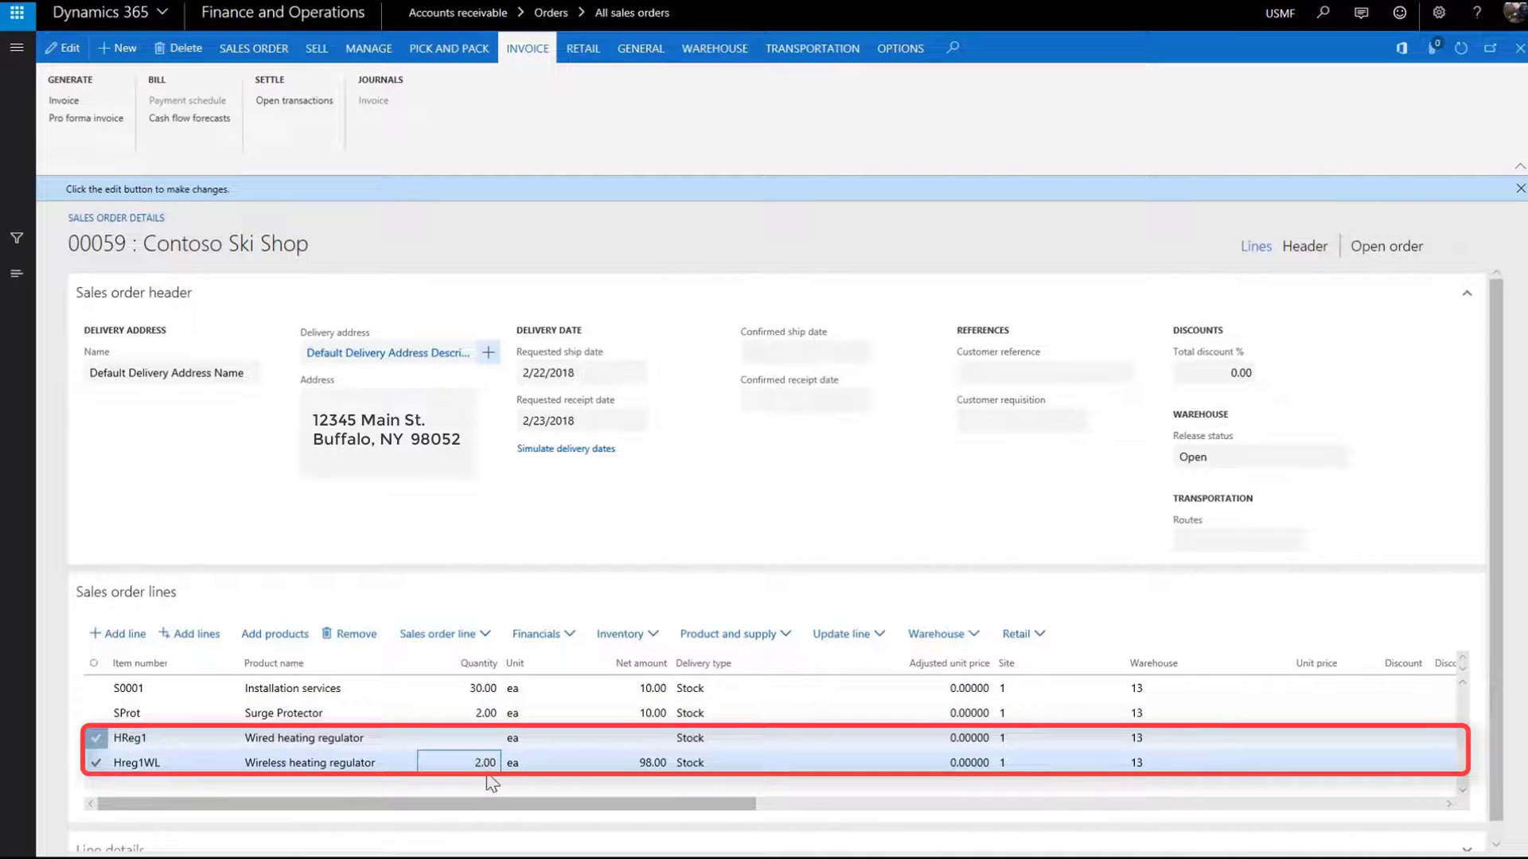
{"action": "left_click", "coordinate": [505, 771]}
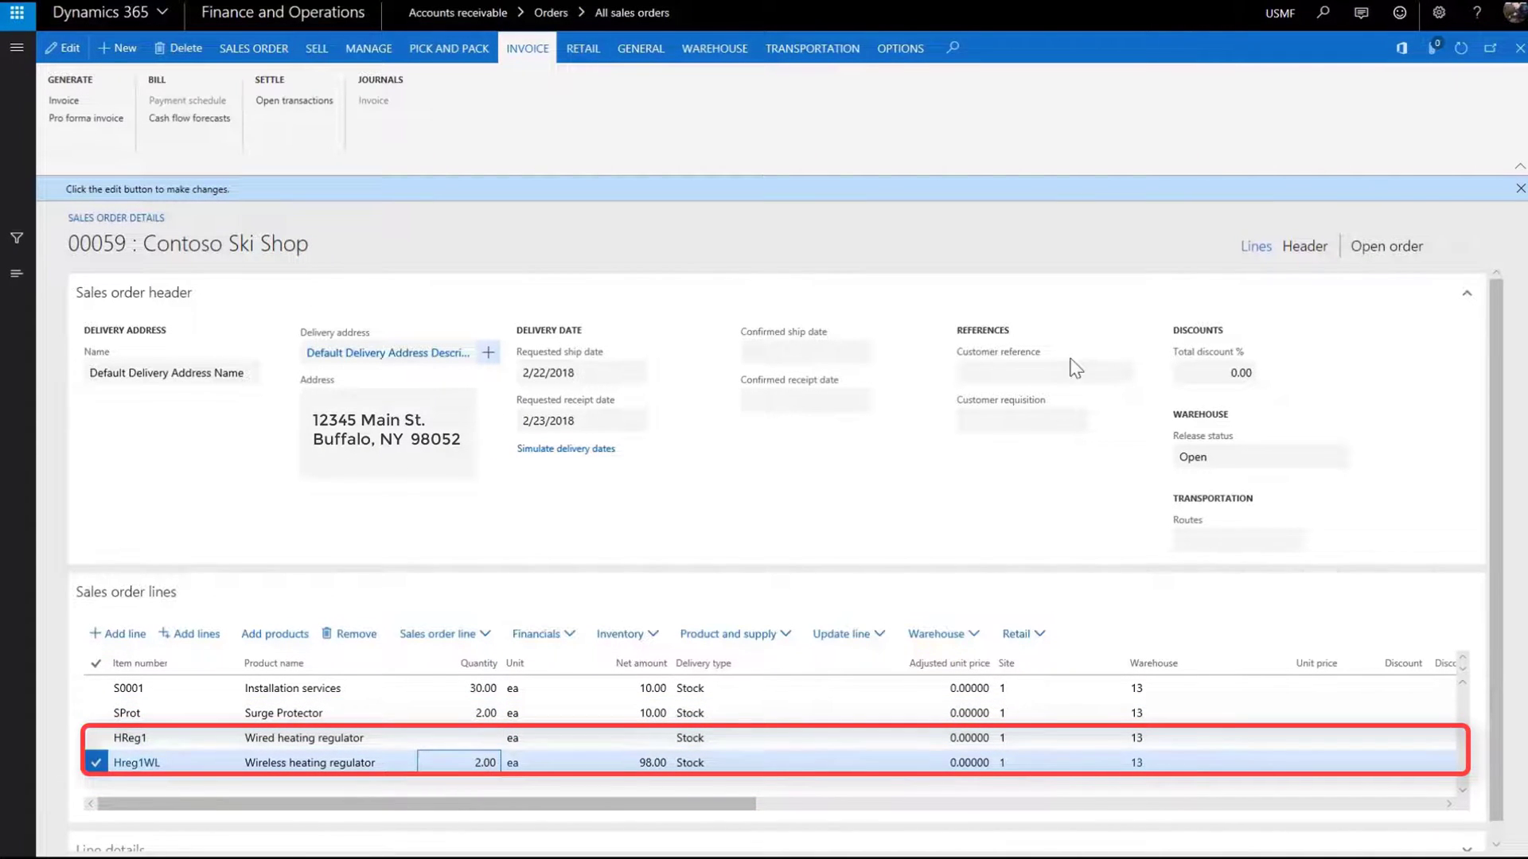
{"action": "left_click", "coordinate": [1304, 253]}
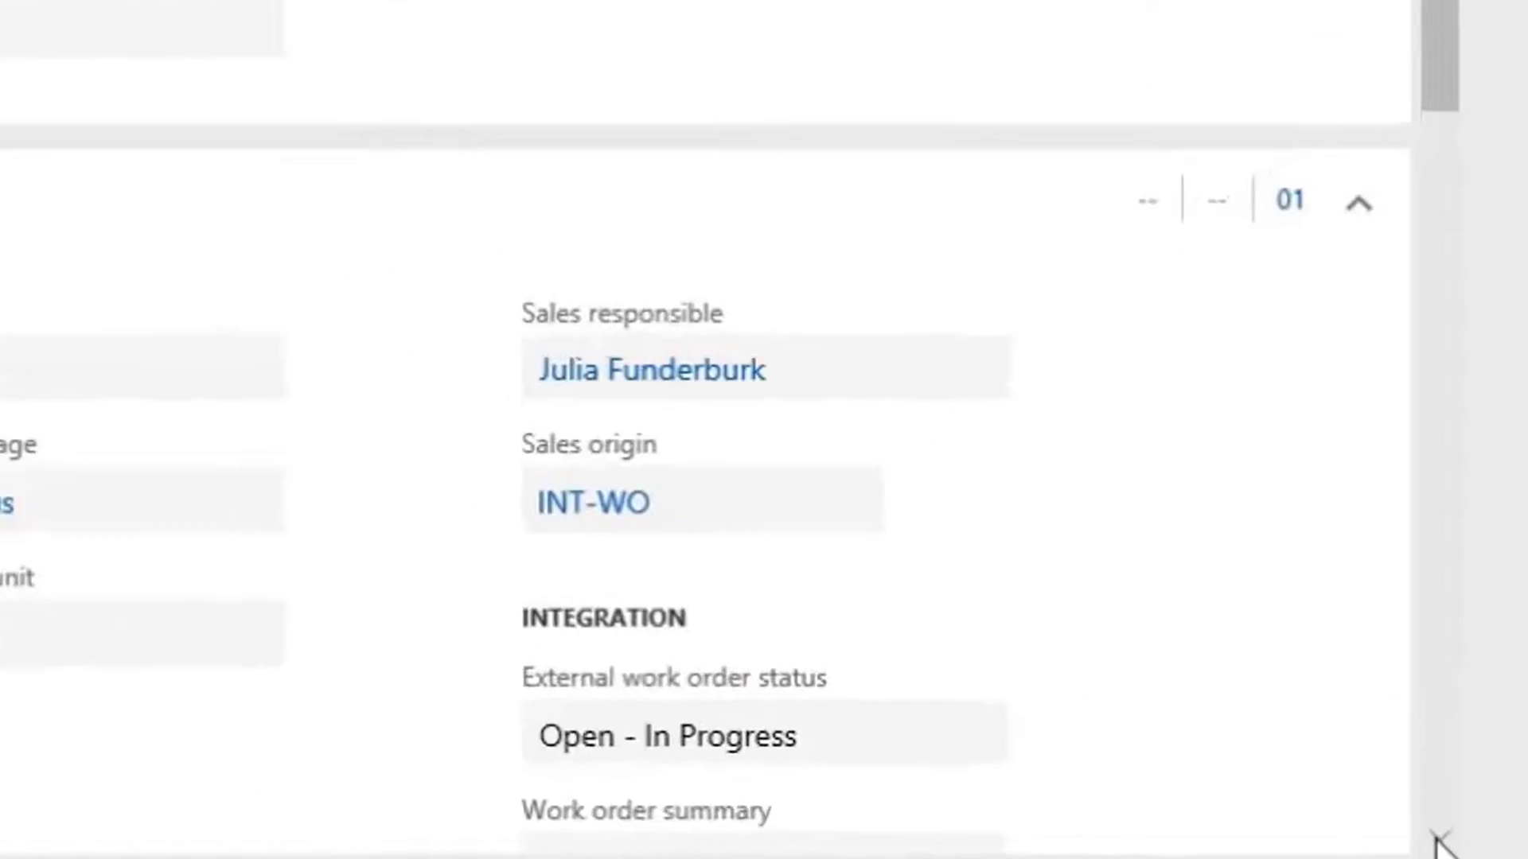
{"action": "left_click", "coordinate": [1495, 844]}
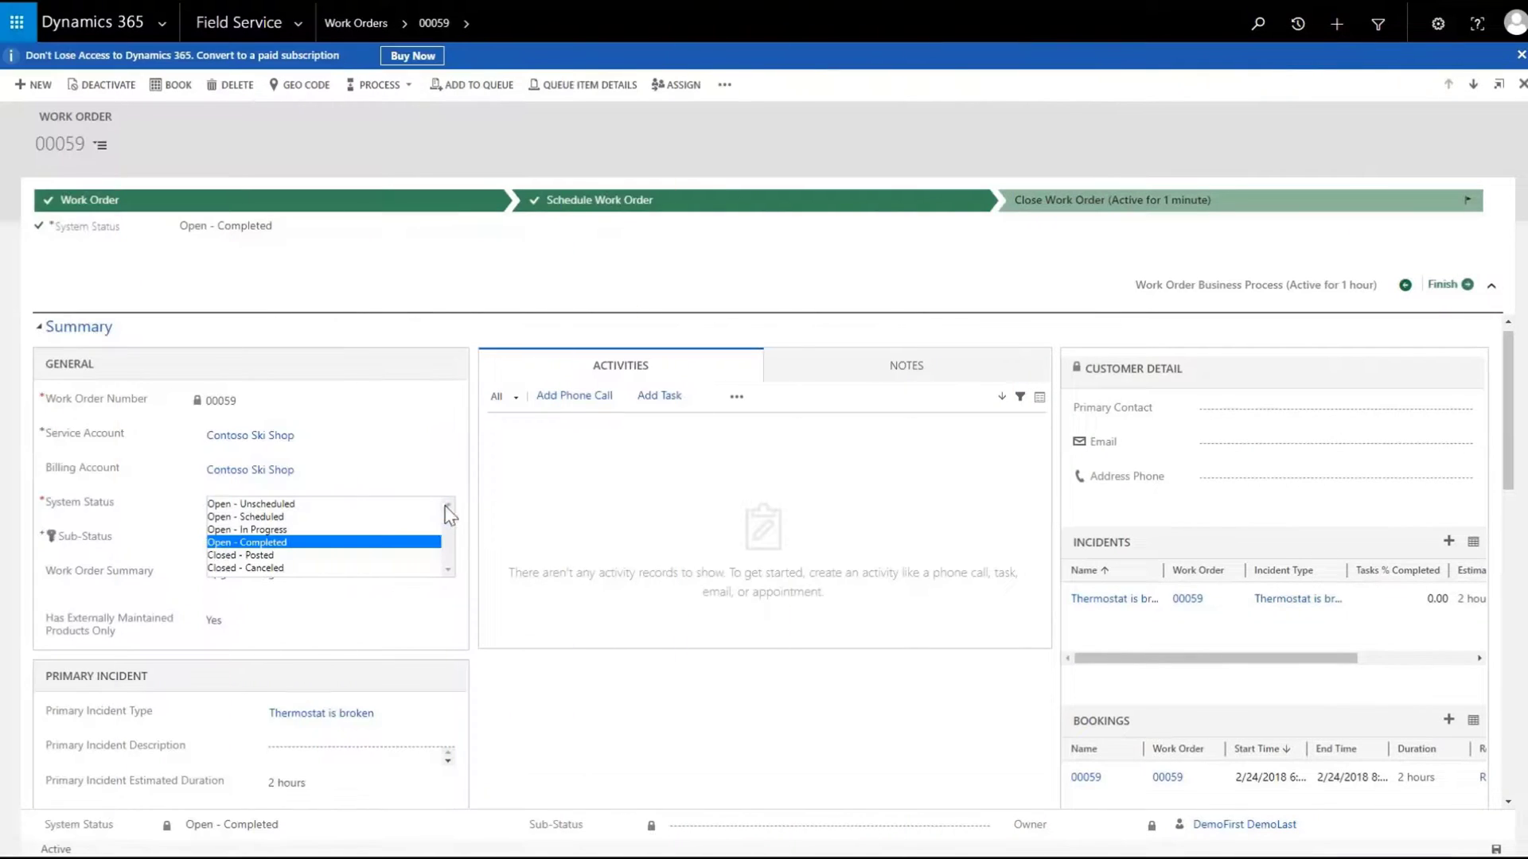
Set work order 00059 to Closed - Posted and finish its business process
{"action": "left_click", "coordinate": [272, 557]}
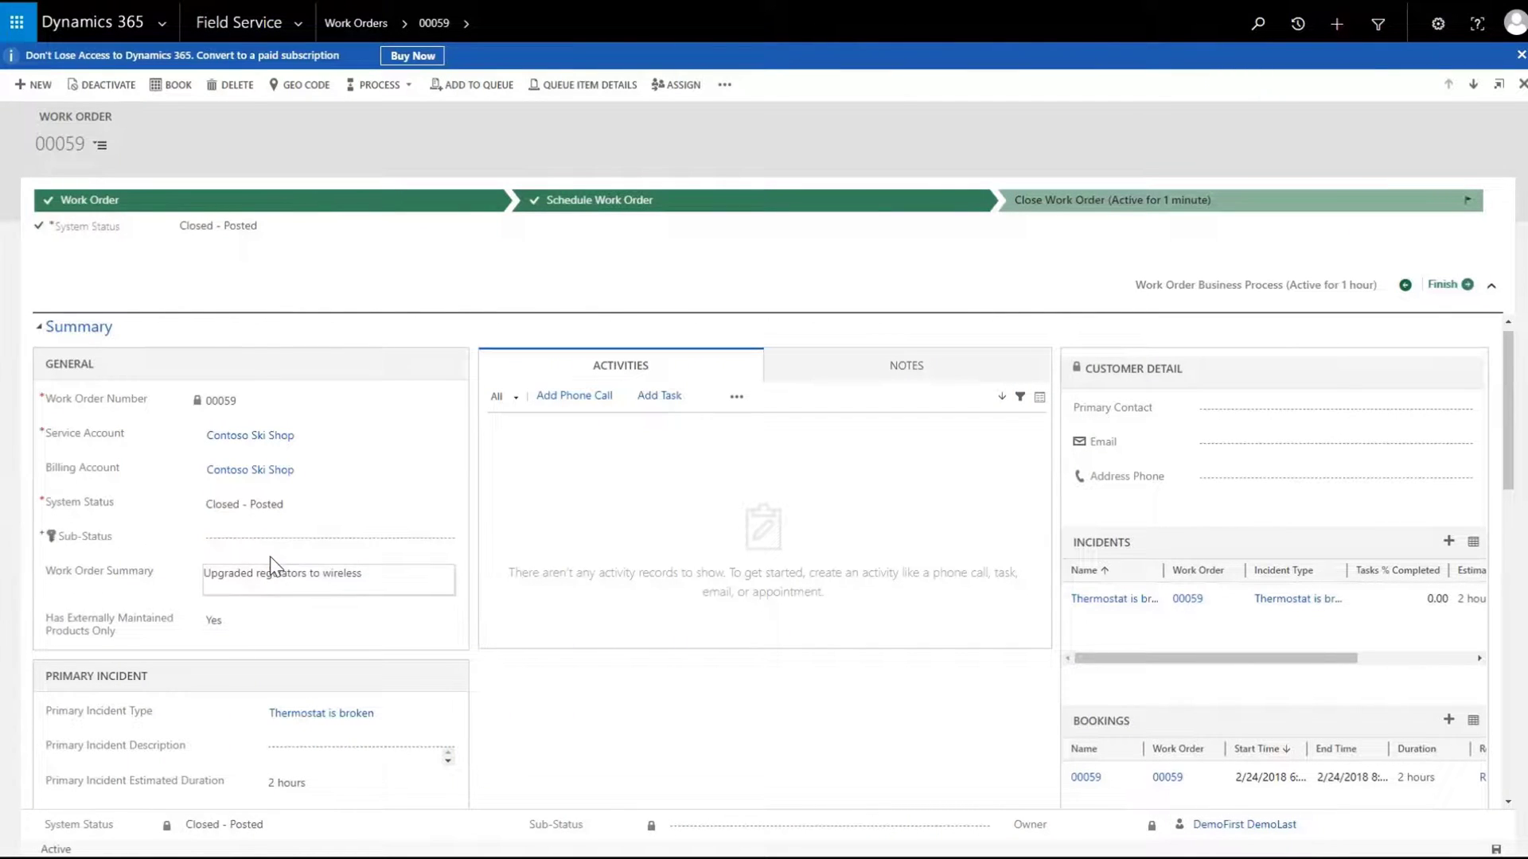
{"action": "left_click", "coordinate": [1441, 292]}
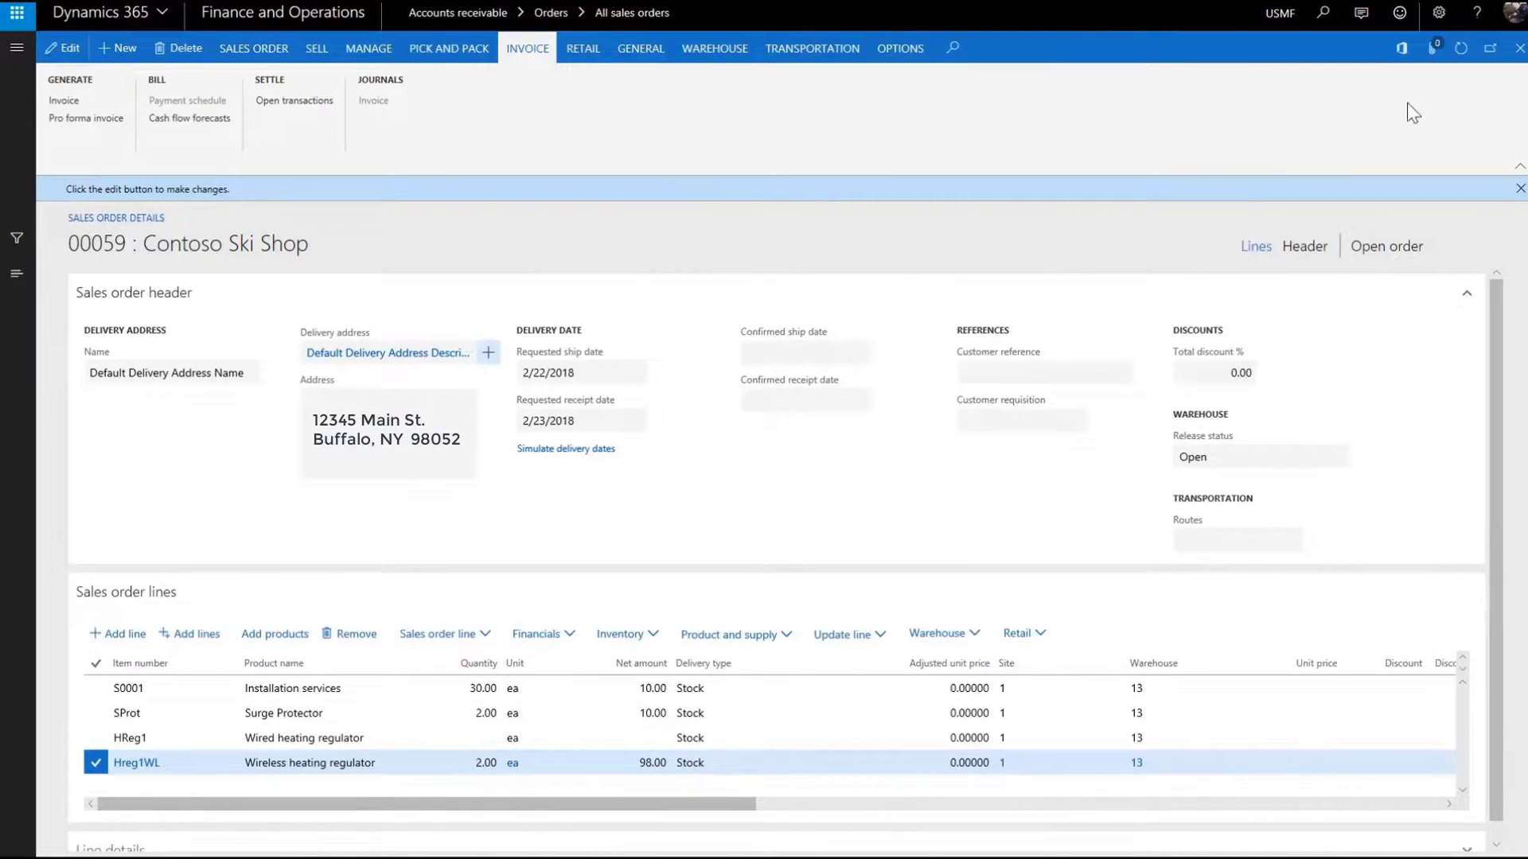
{"action": "left_click", "coordinate": [1305, 247]}
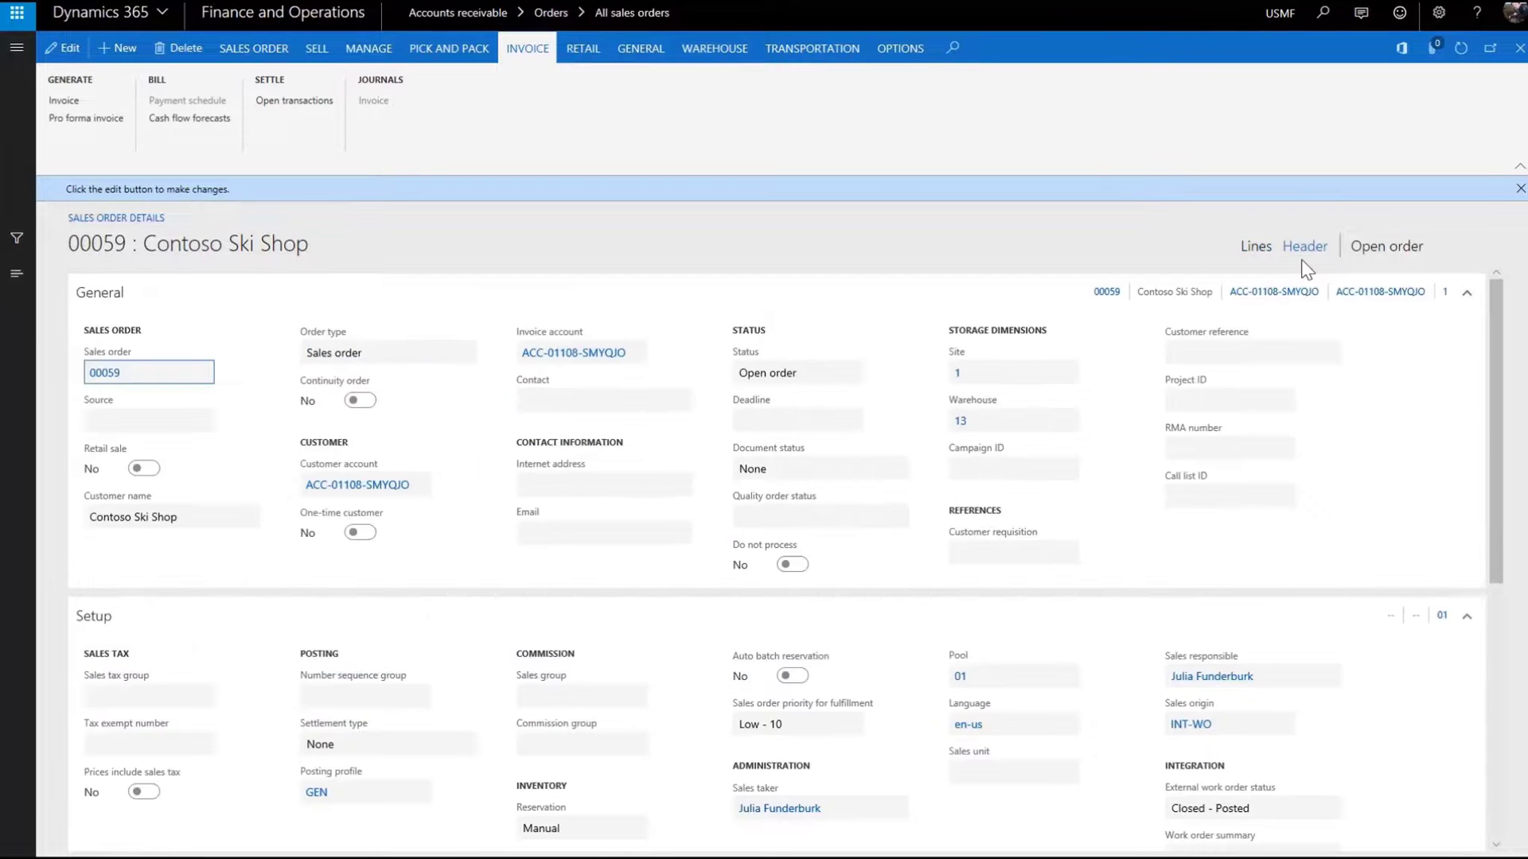
{"action": "scroll", "coordinate": [1443, 727], "scroll_direction": "down", "scroll_amount": 3}
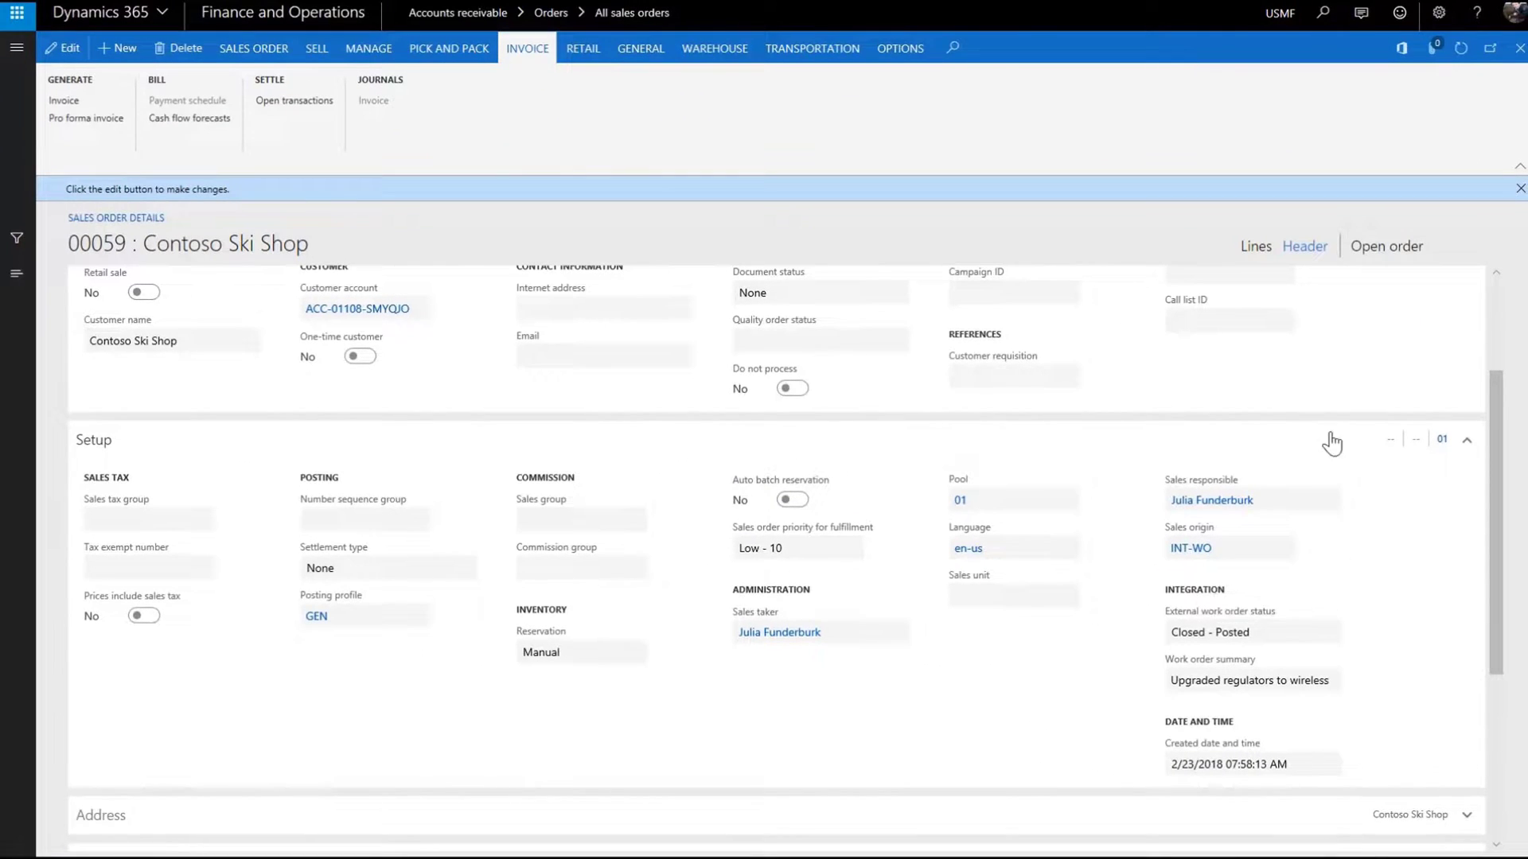
{"action": "left_click", "coordinate": [1255, 246]}
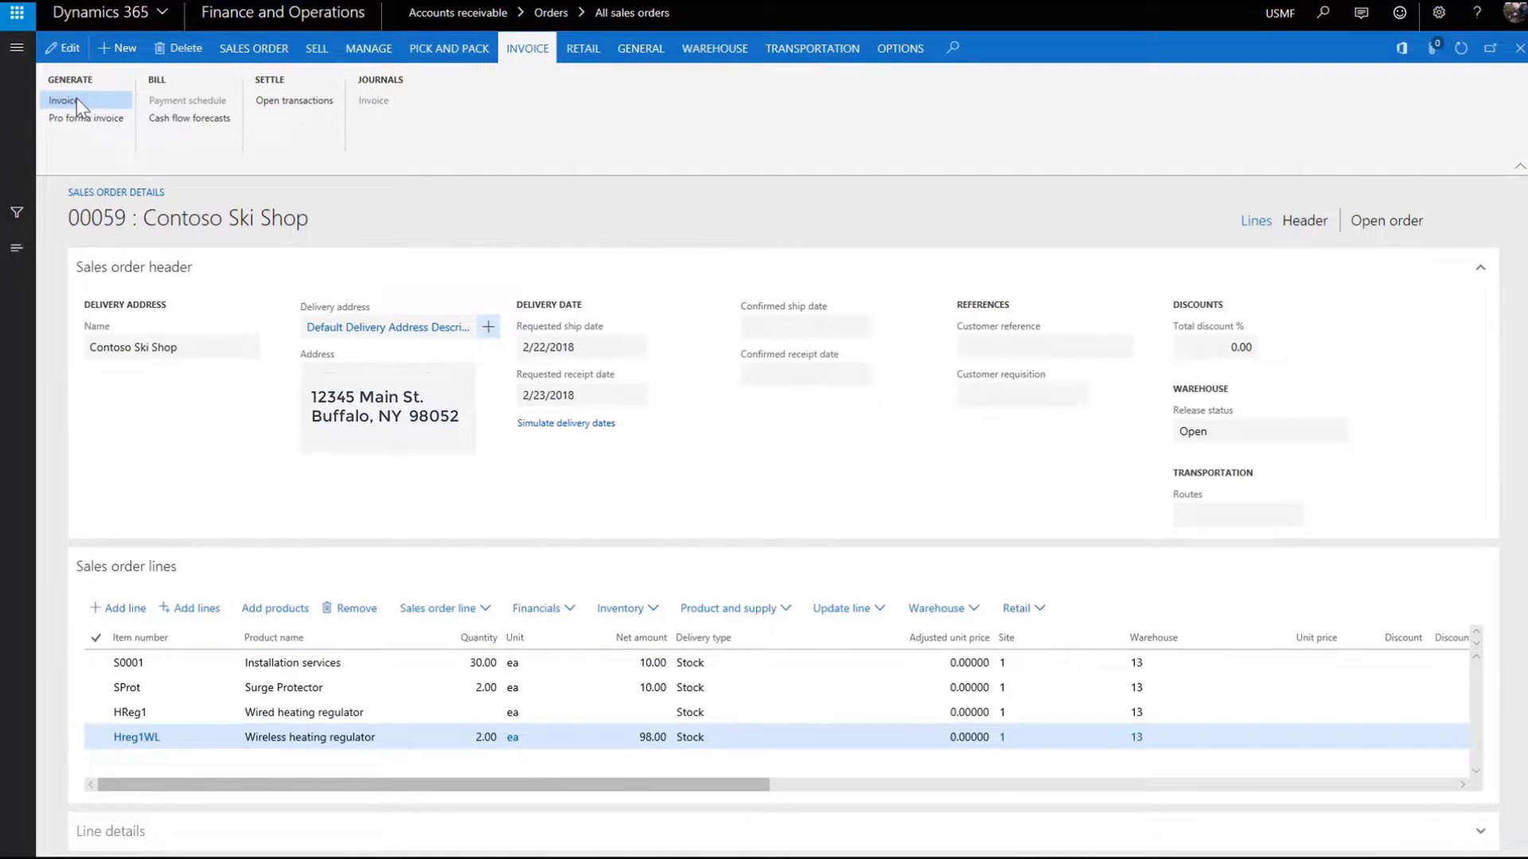
Post the sales order 00059 invoice and view invoice CIV-00000720 for 118.00 in the journal
{"action": "left_click", "coordinate": [75, 101]}
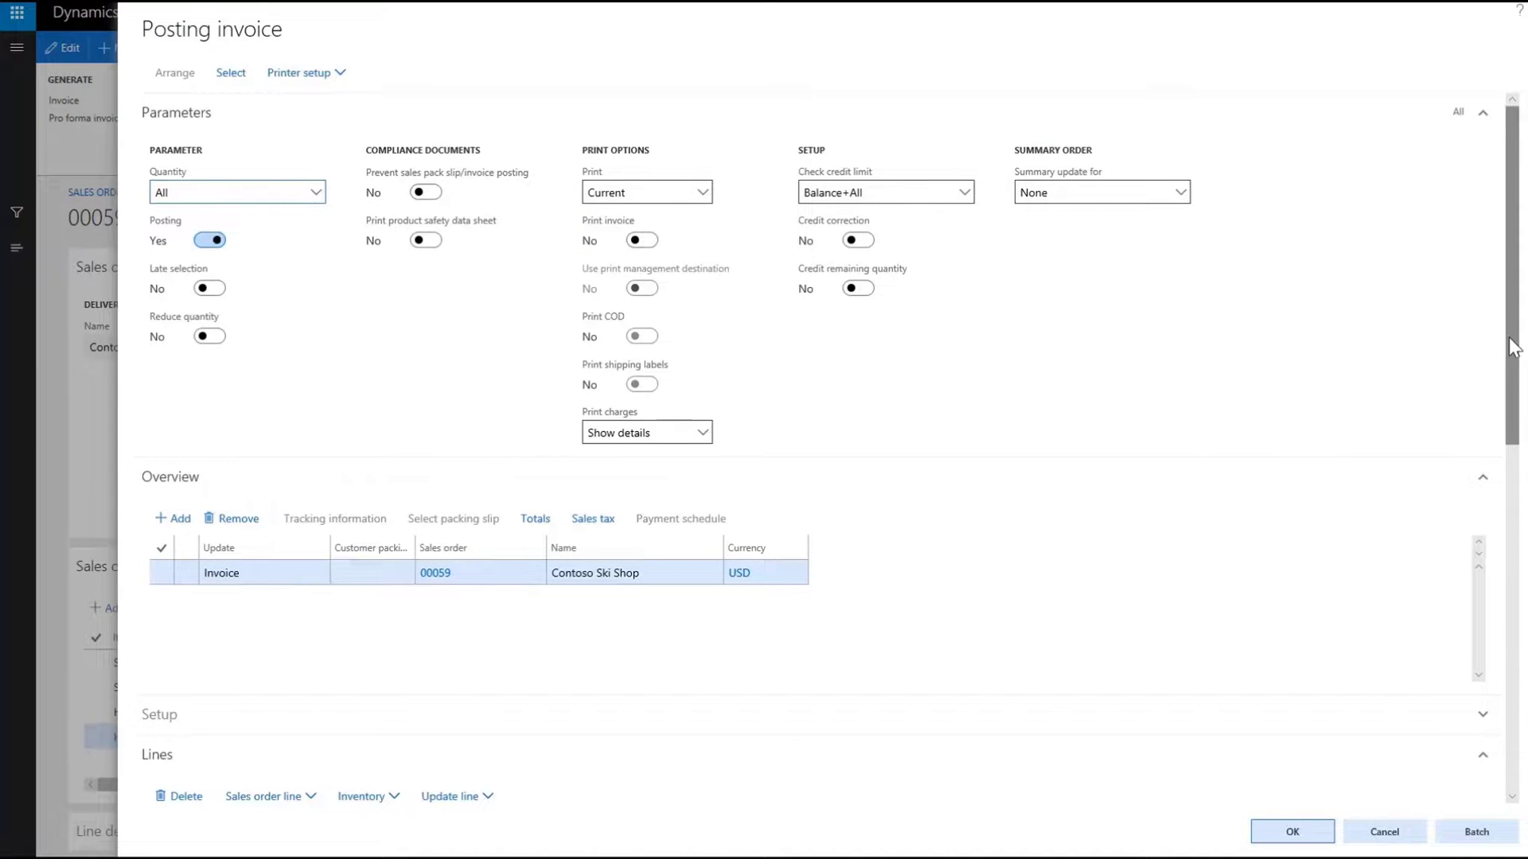
{"action": "left_click_drag", "start_coordinate": [1511, 342], "coordinate": [1503, 649]}
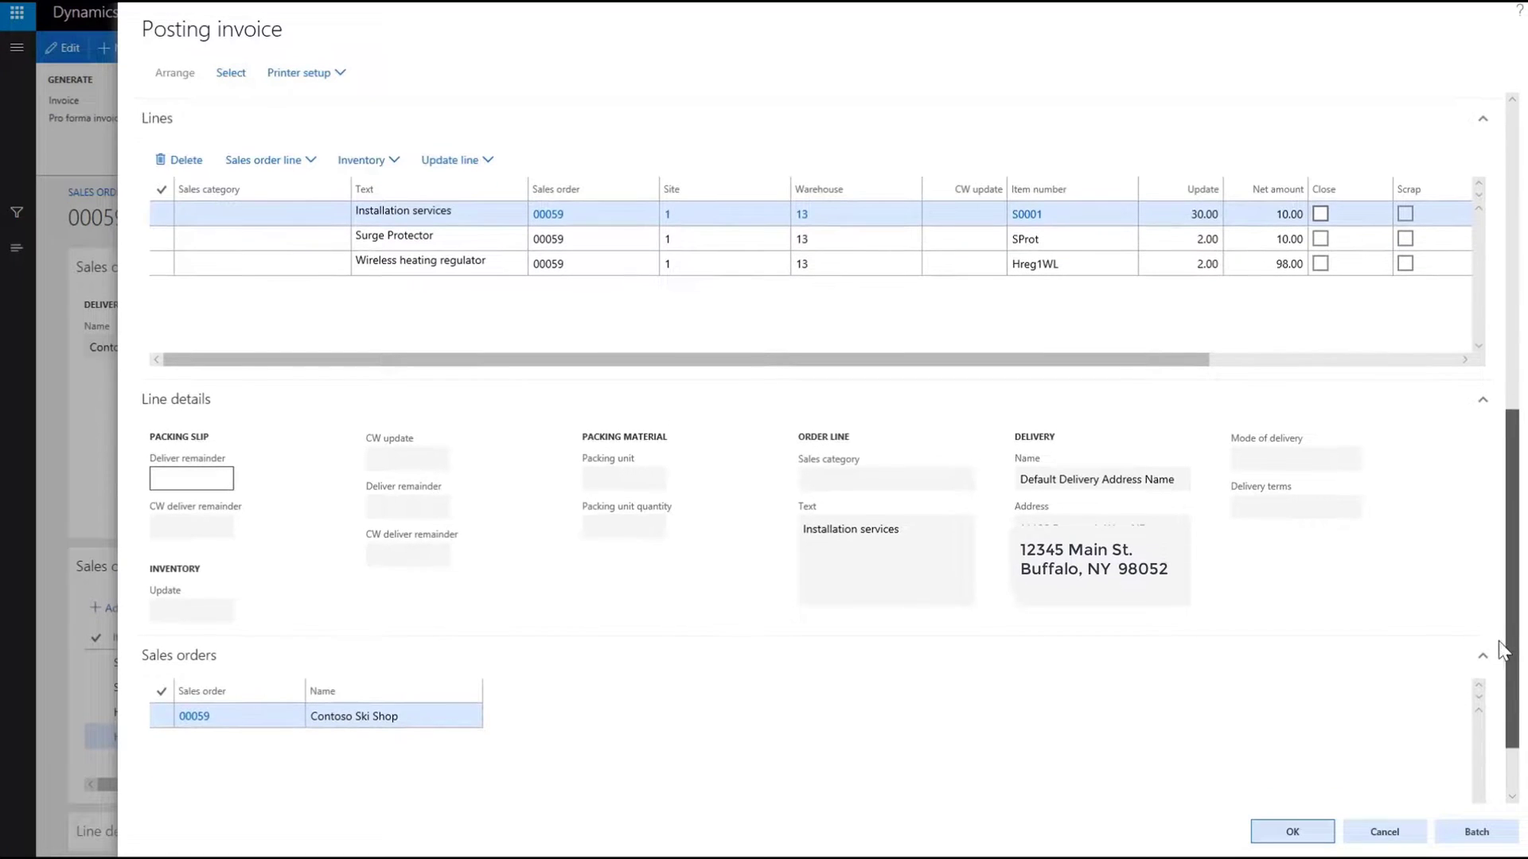
{"action": "left_click", "coordinate": [1293, 831]}
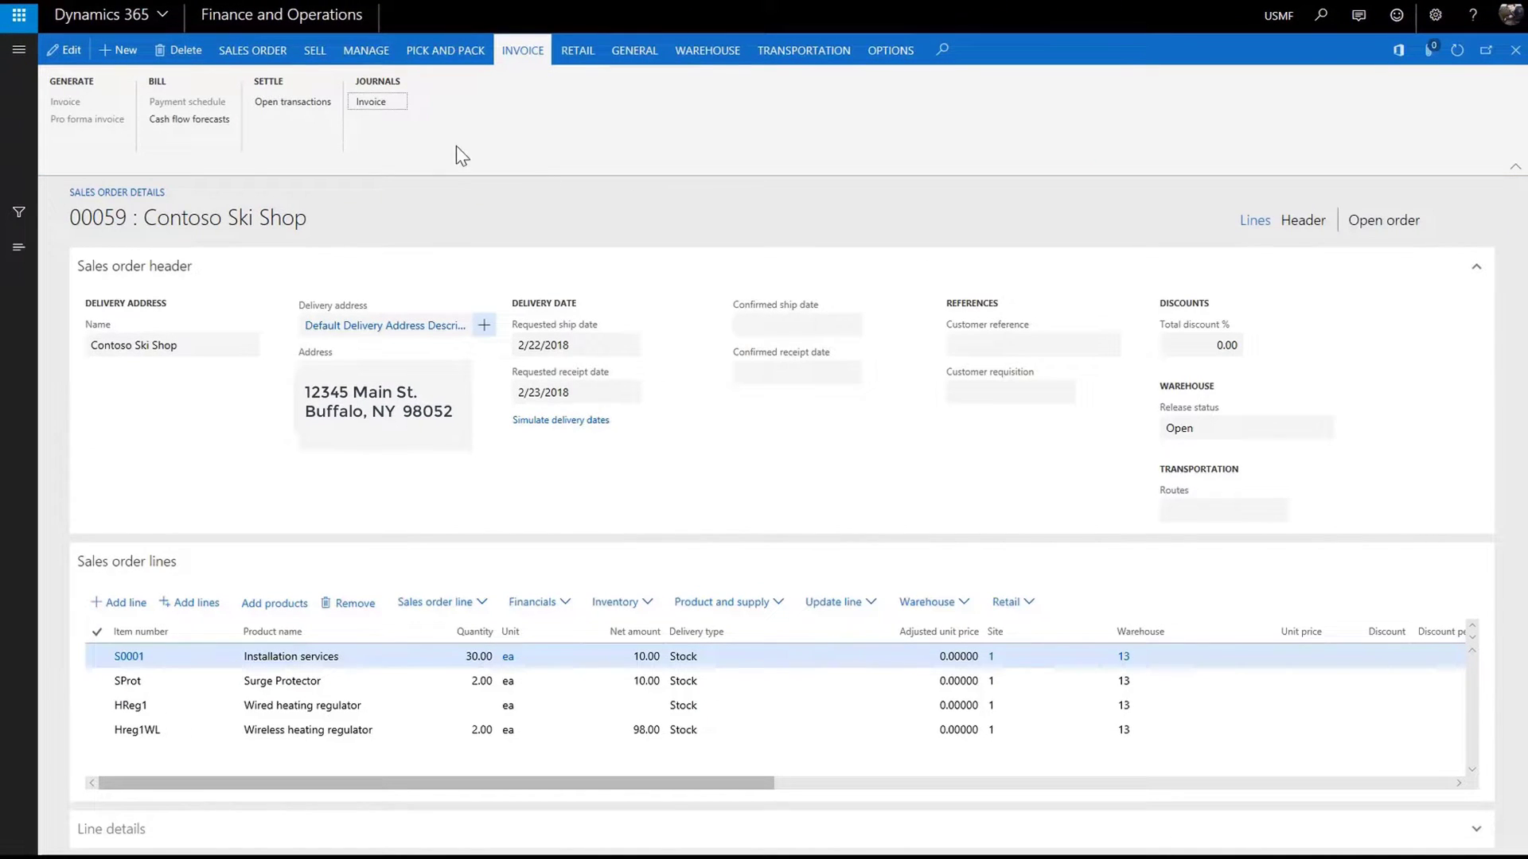
{"action": "left_click", "coordinate": [386, 109]}
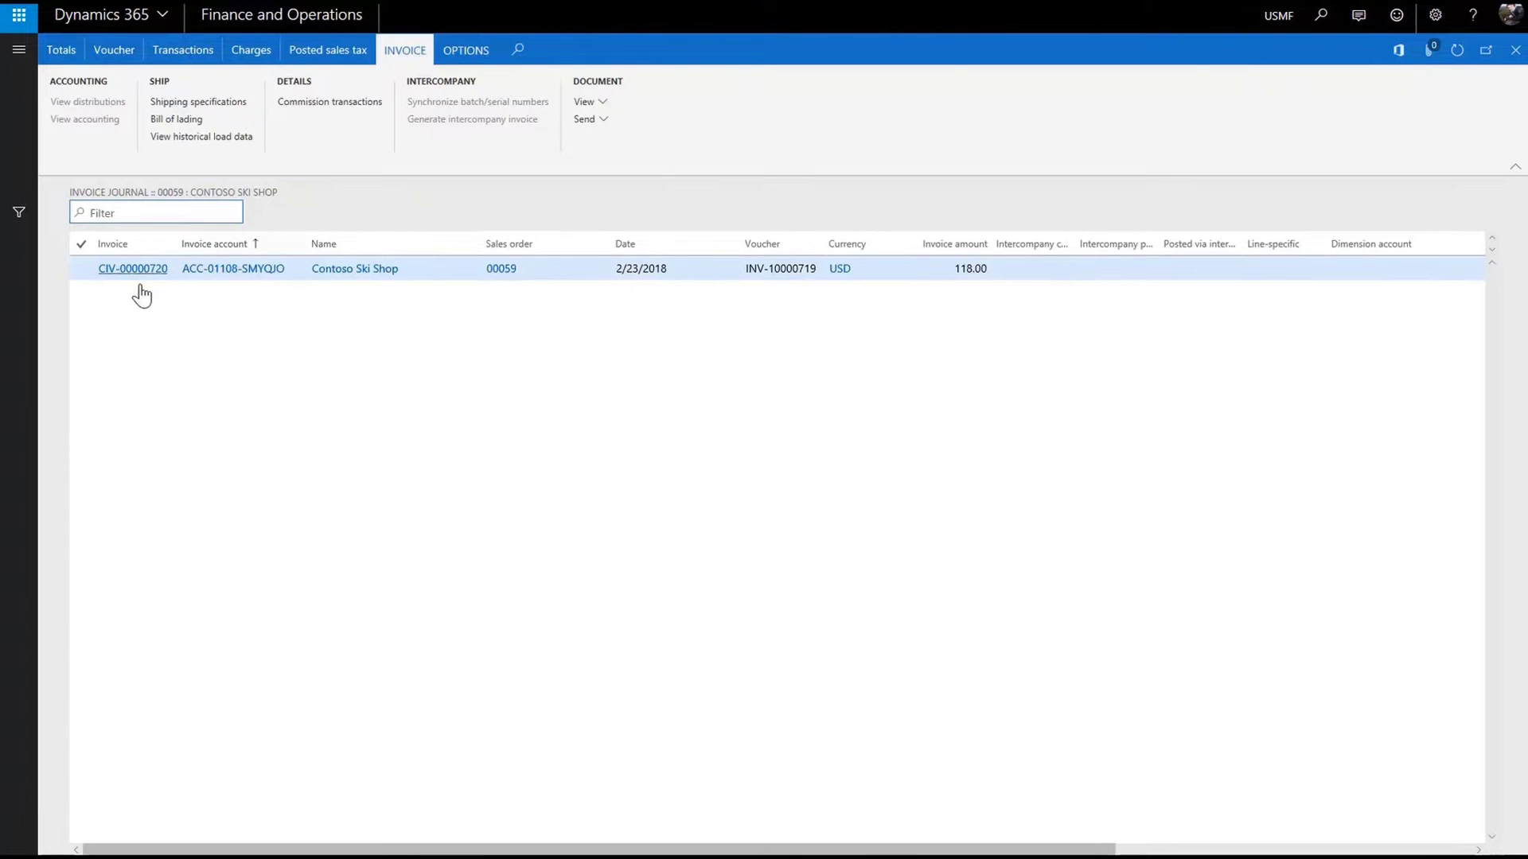
{"action": "left_click", "coordinate": [136, 273]}
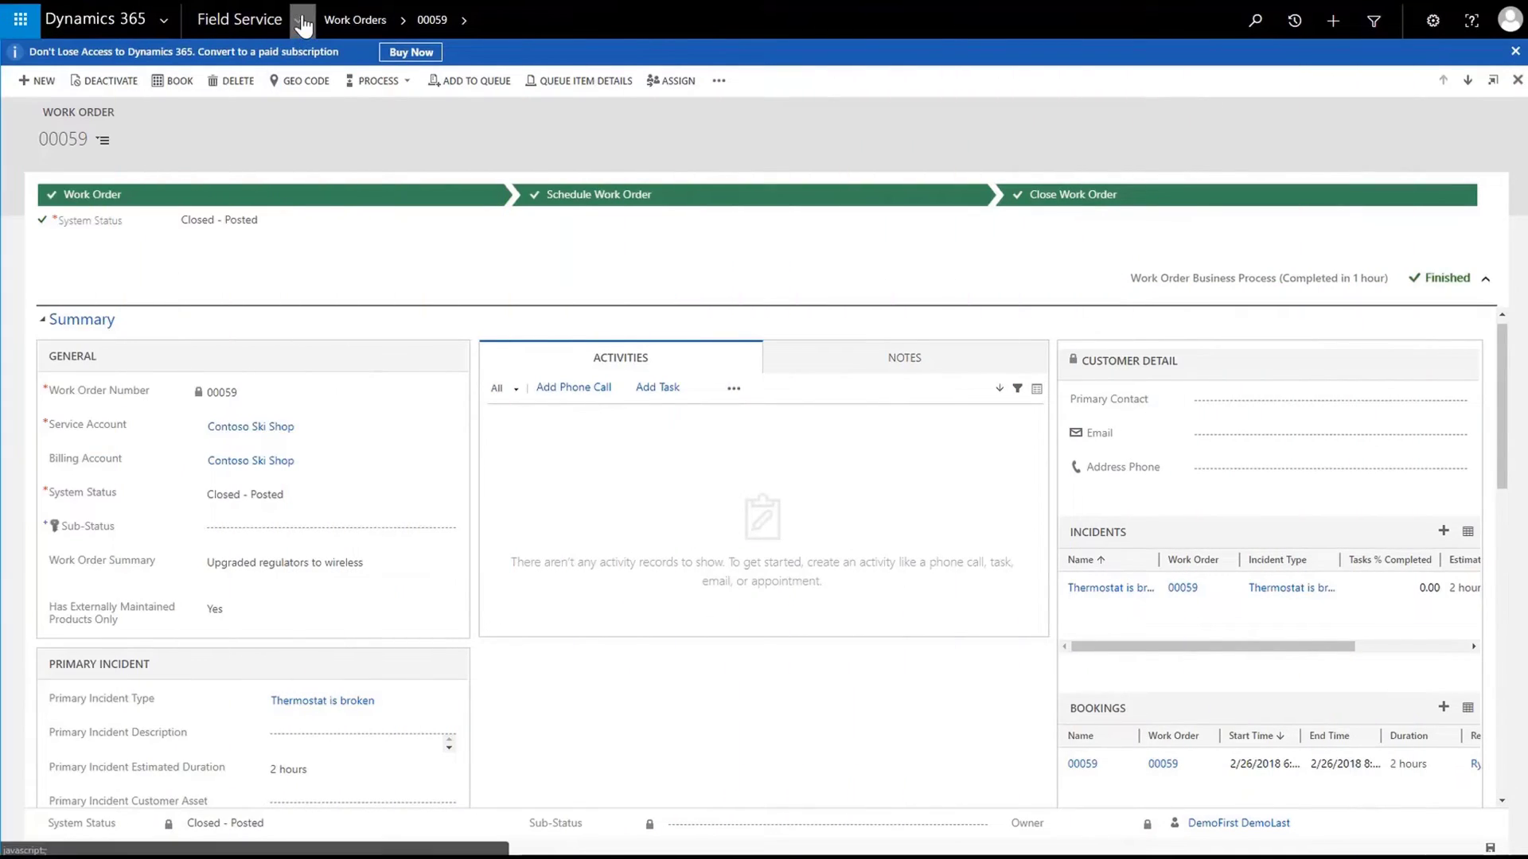
Open invoice CIV-00000720 from the Field Service invoice list
{"action": "left_click", "coordinate": [302, 20]}
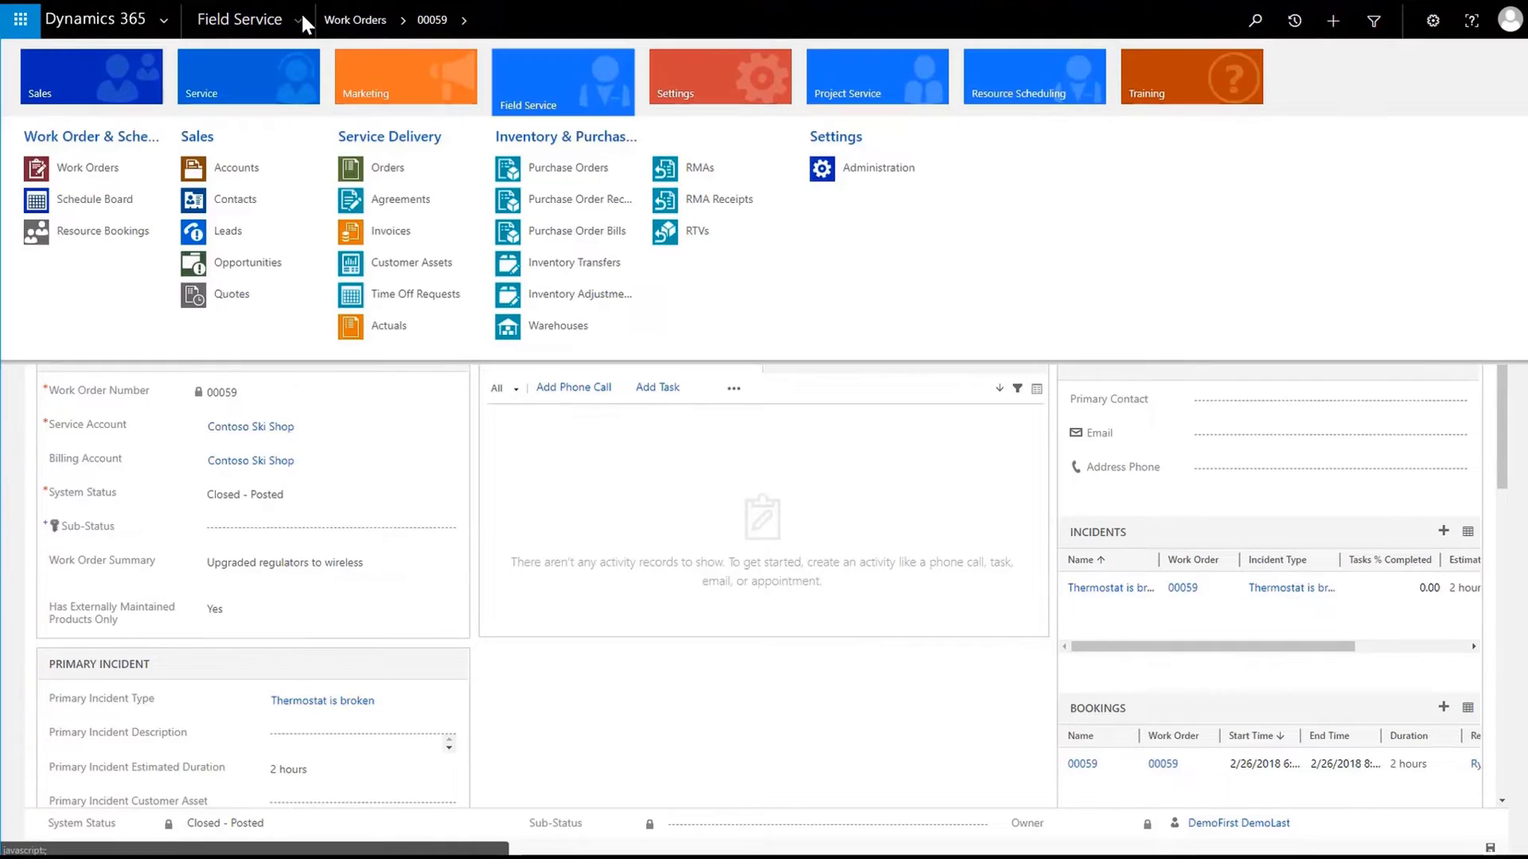
{"action": "left_click", "coordinate": [391, 232]}
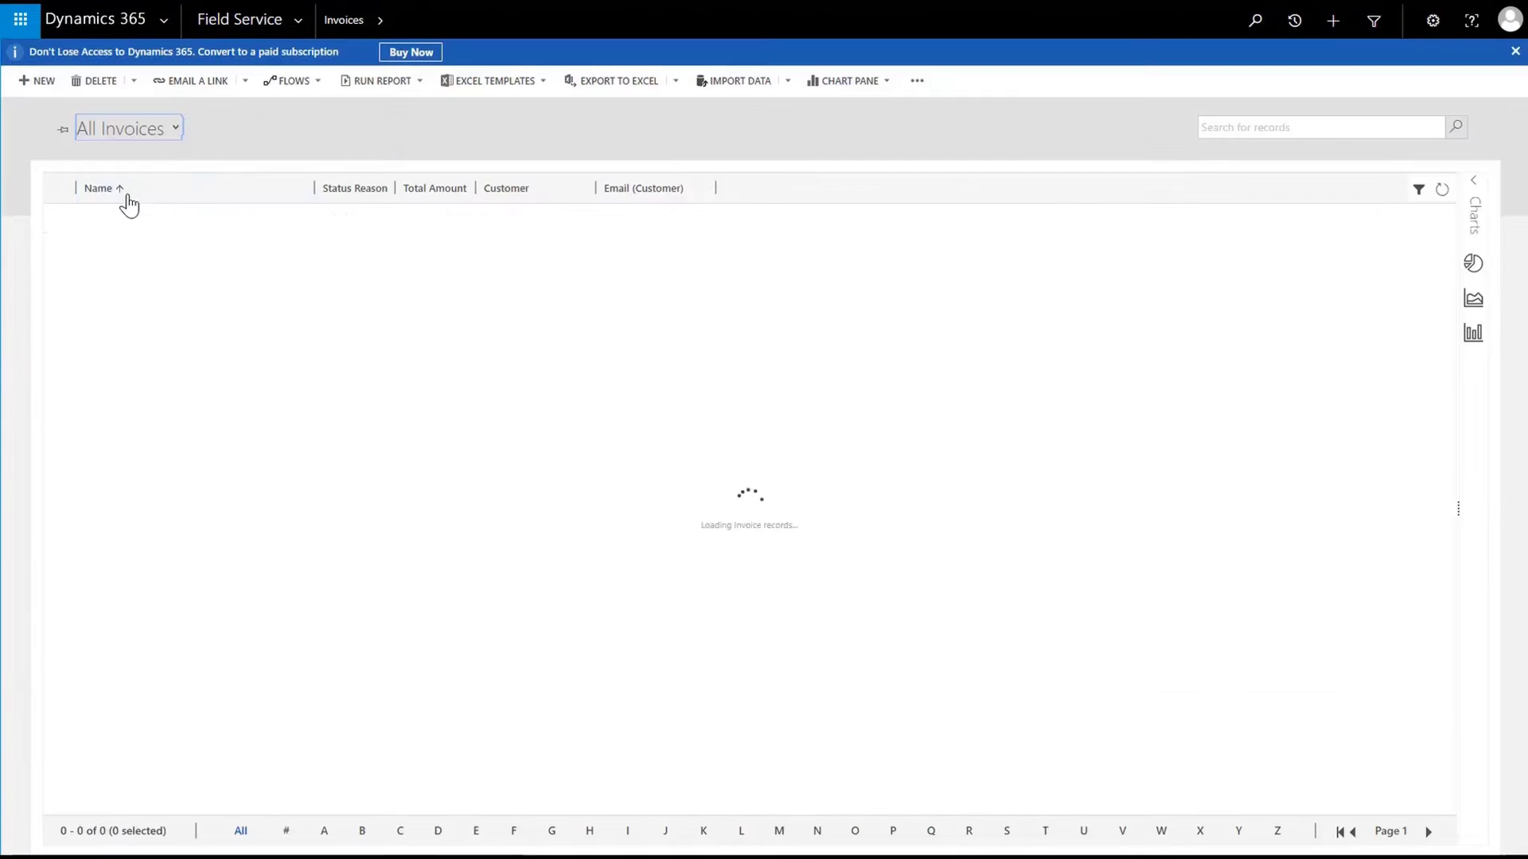
{"action": "left_click", "coordinate": [117, 247]}
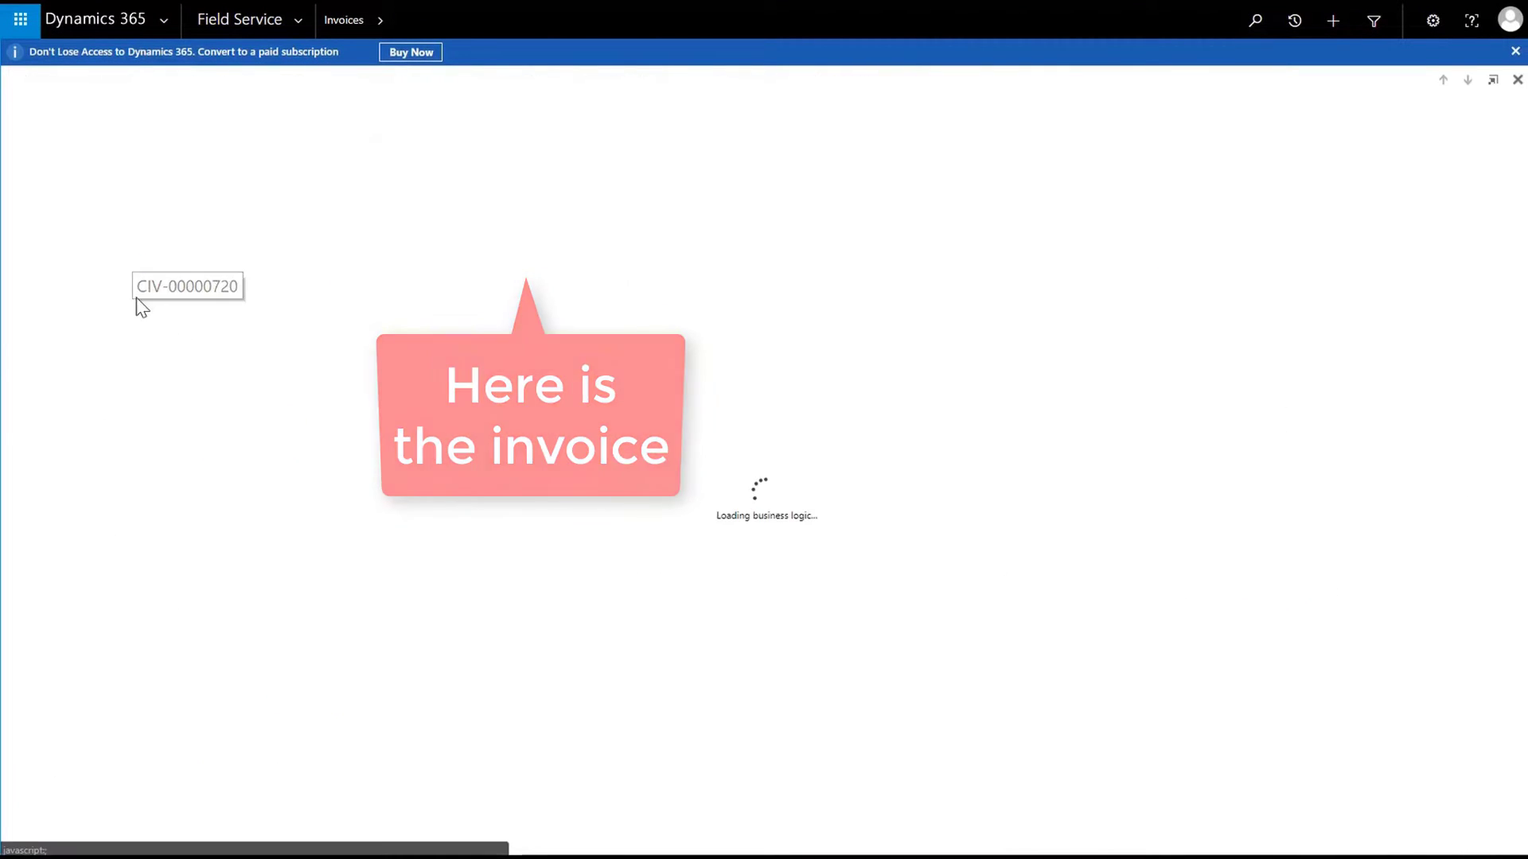